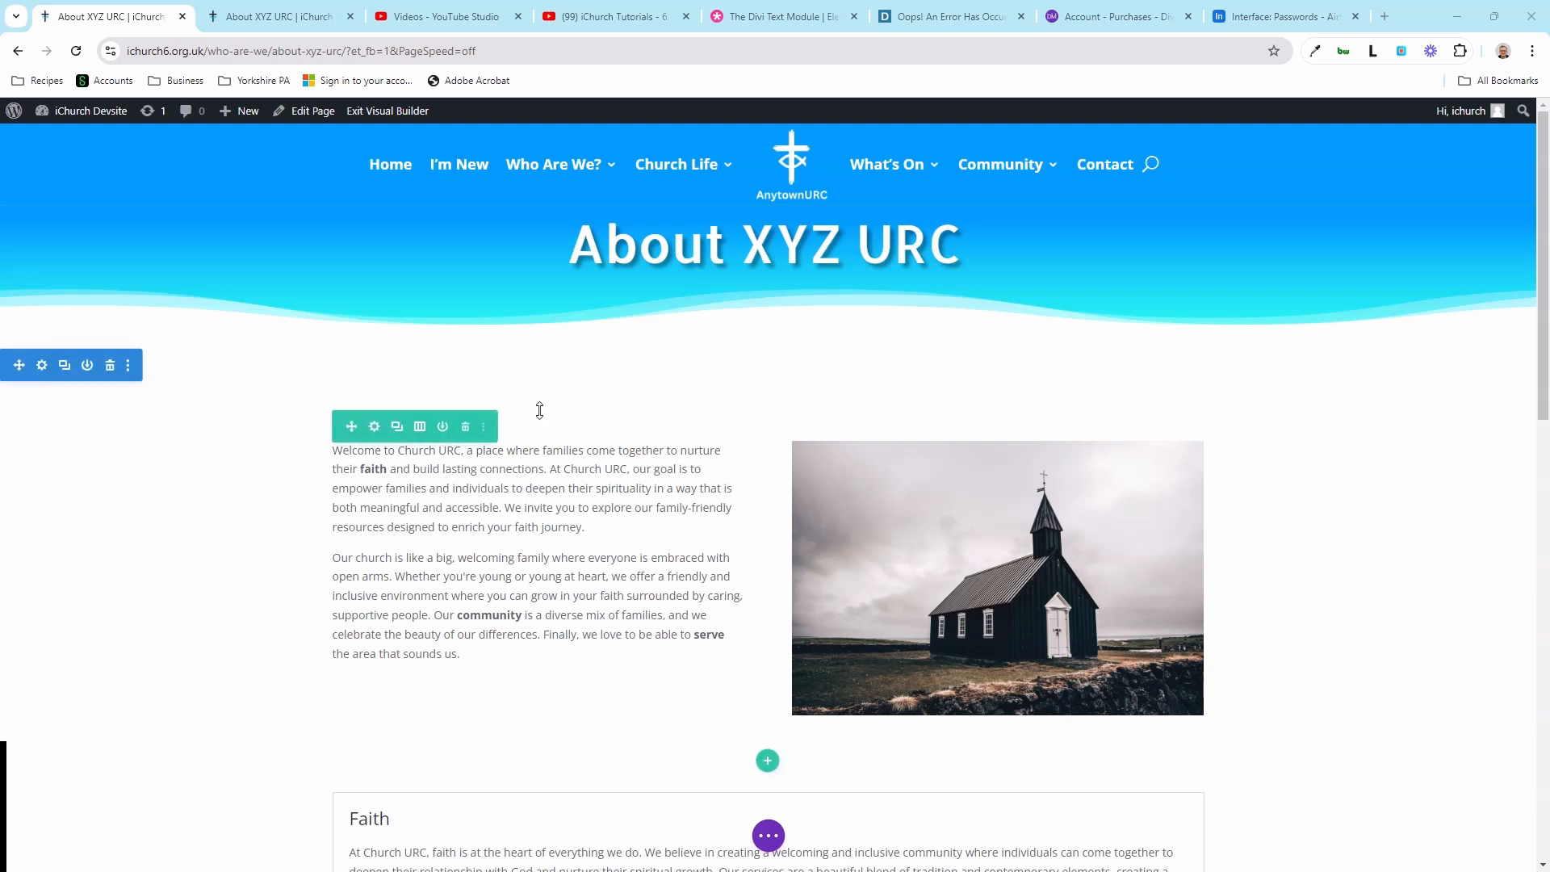
- Look over the About XYZ URC page and expand the Community and Serve toggles to view their text
scroll(633, 448, down, 3)
scroll(633, 445, down, 2)
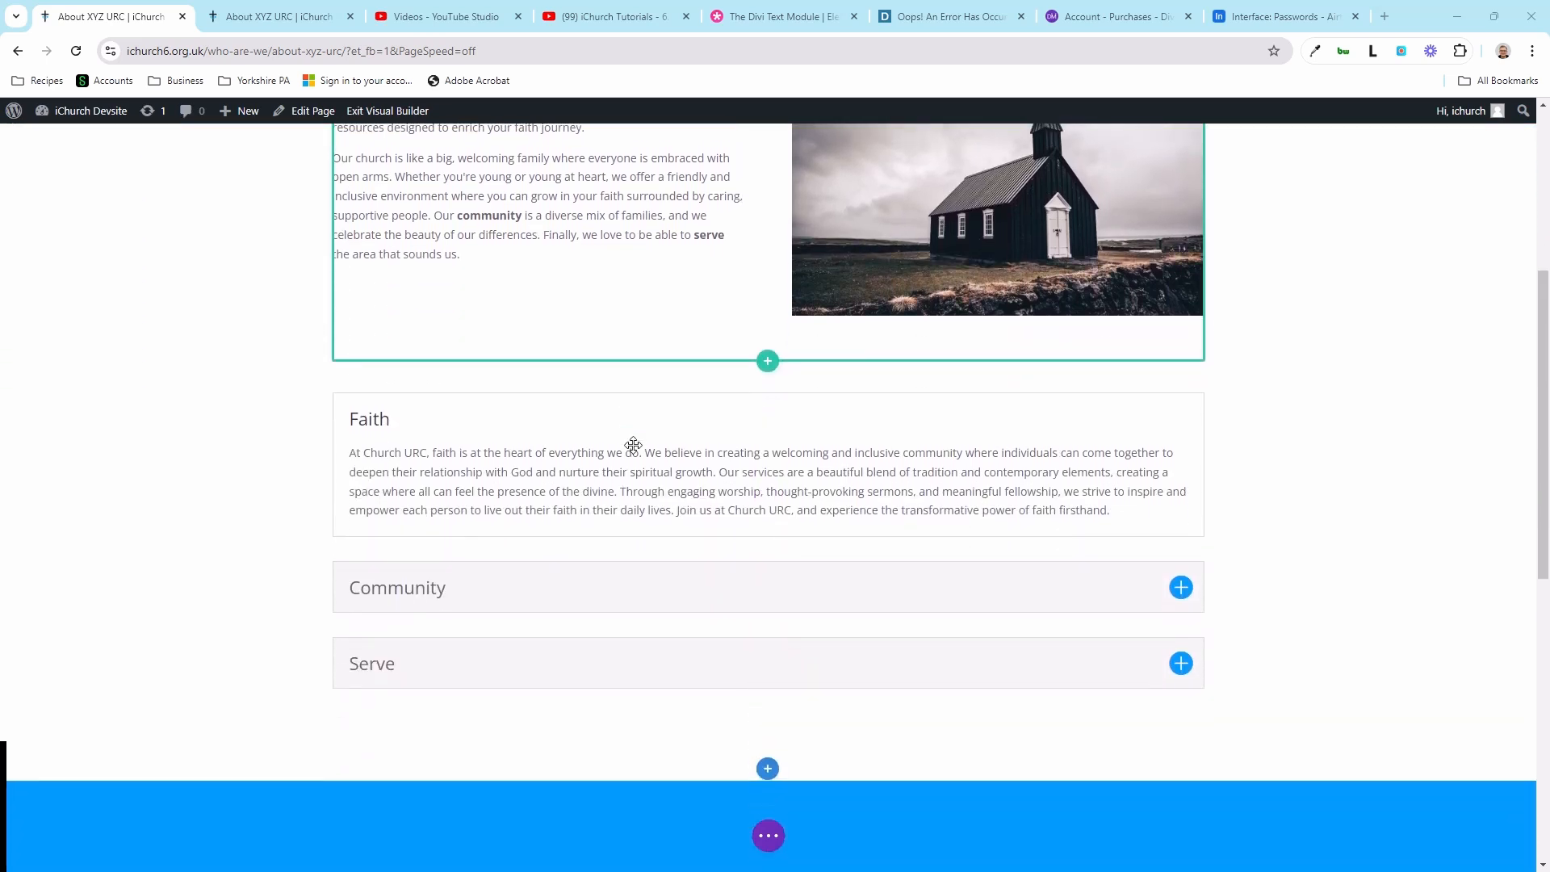
scroll(626, 436, up, 2)
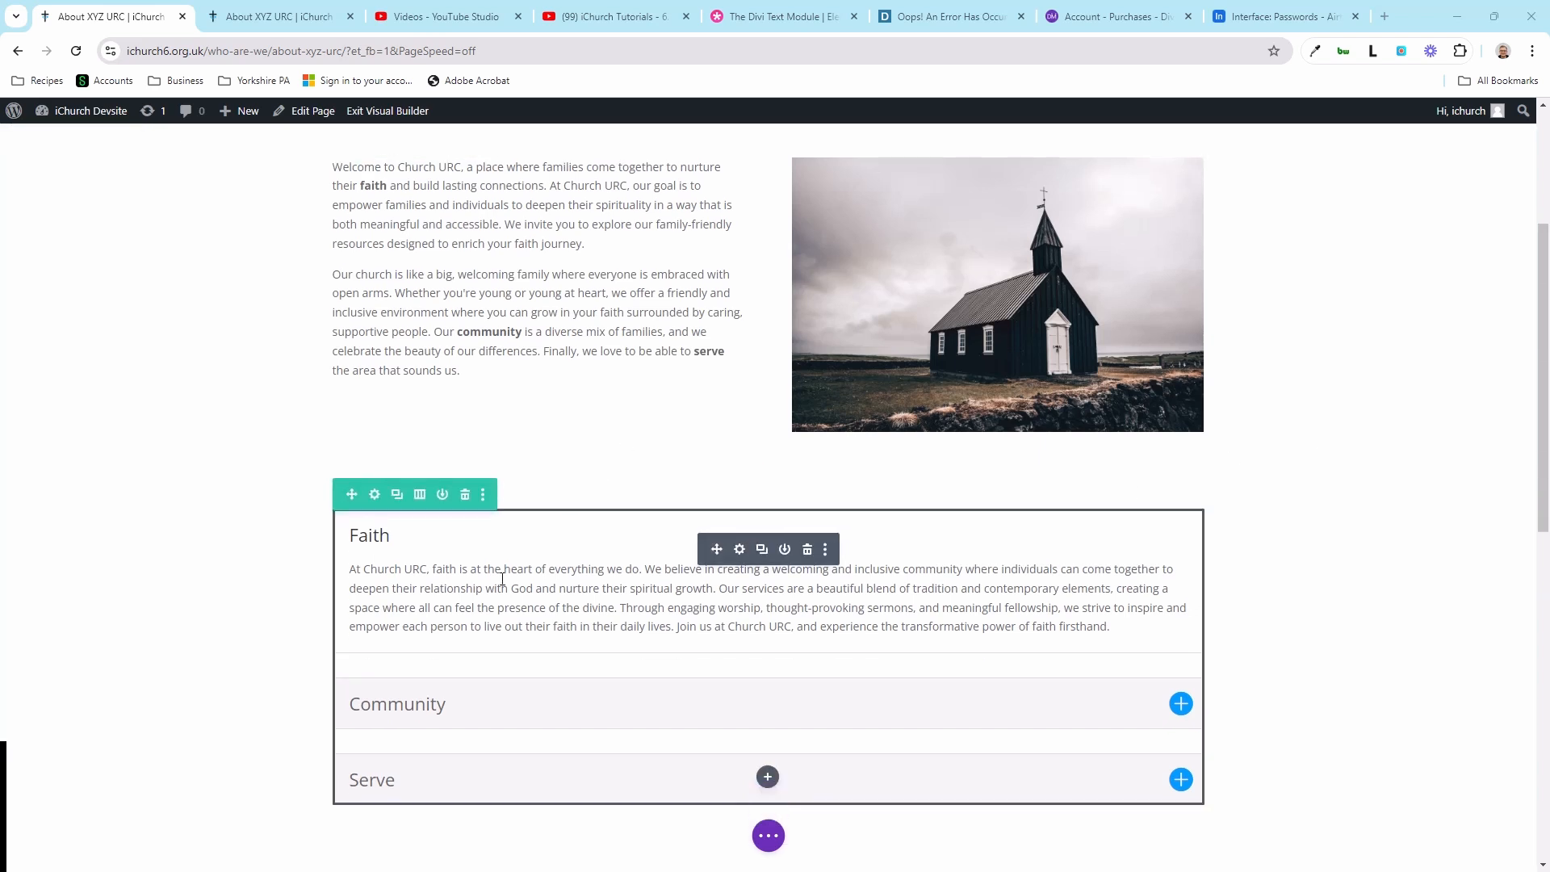
scroll(1302, 561, down, 1)
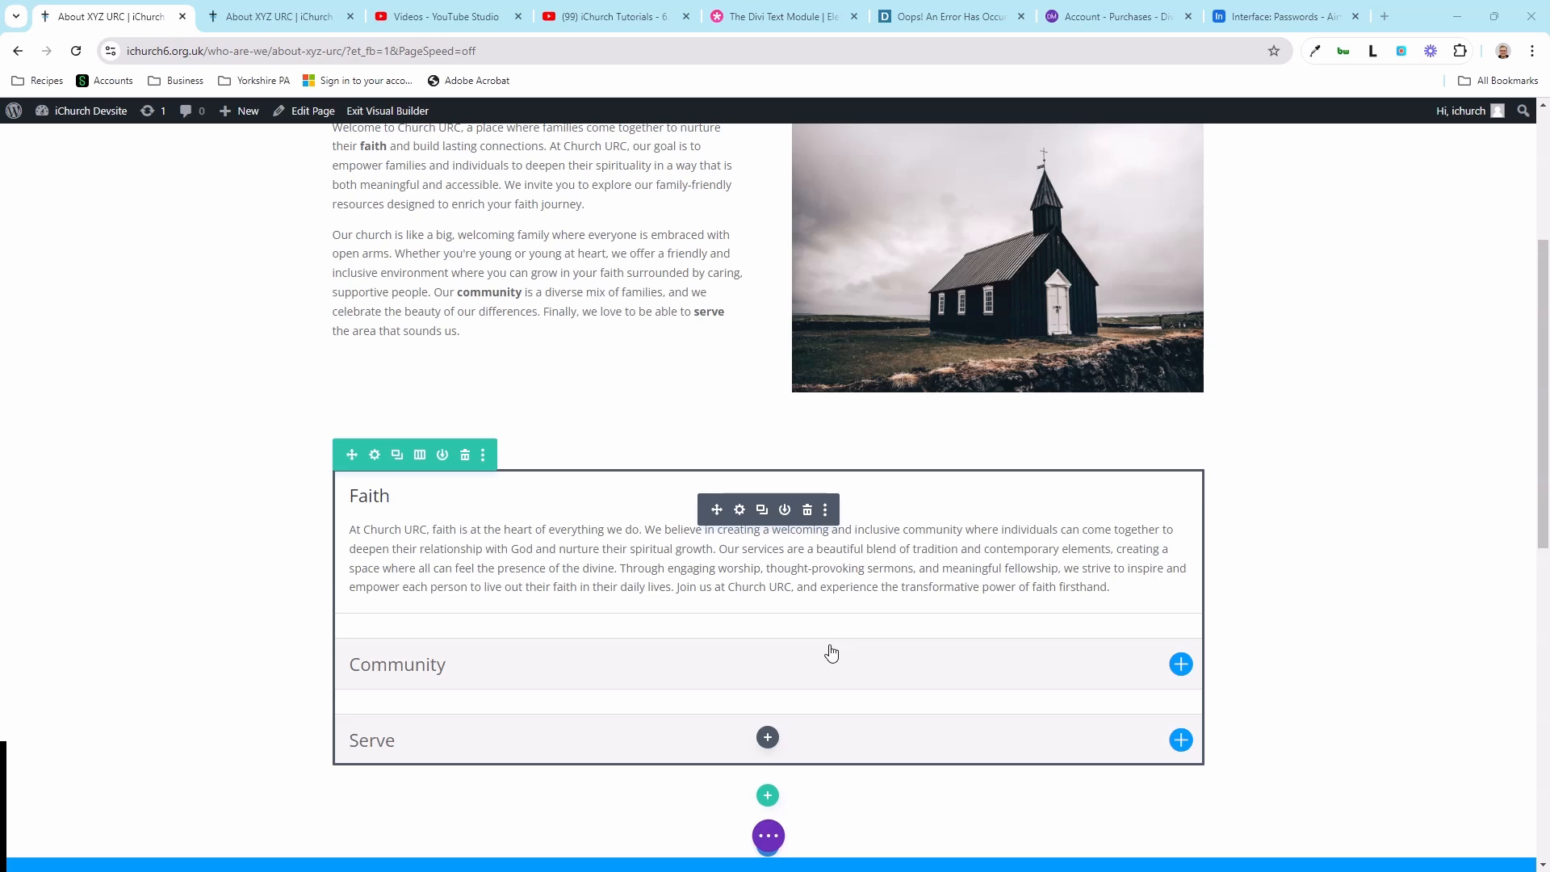
click(1180, 669)
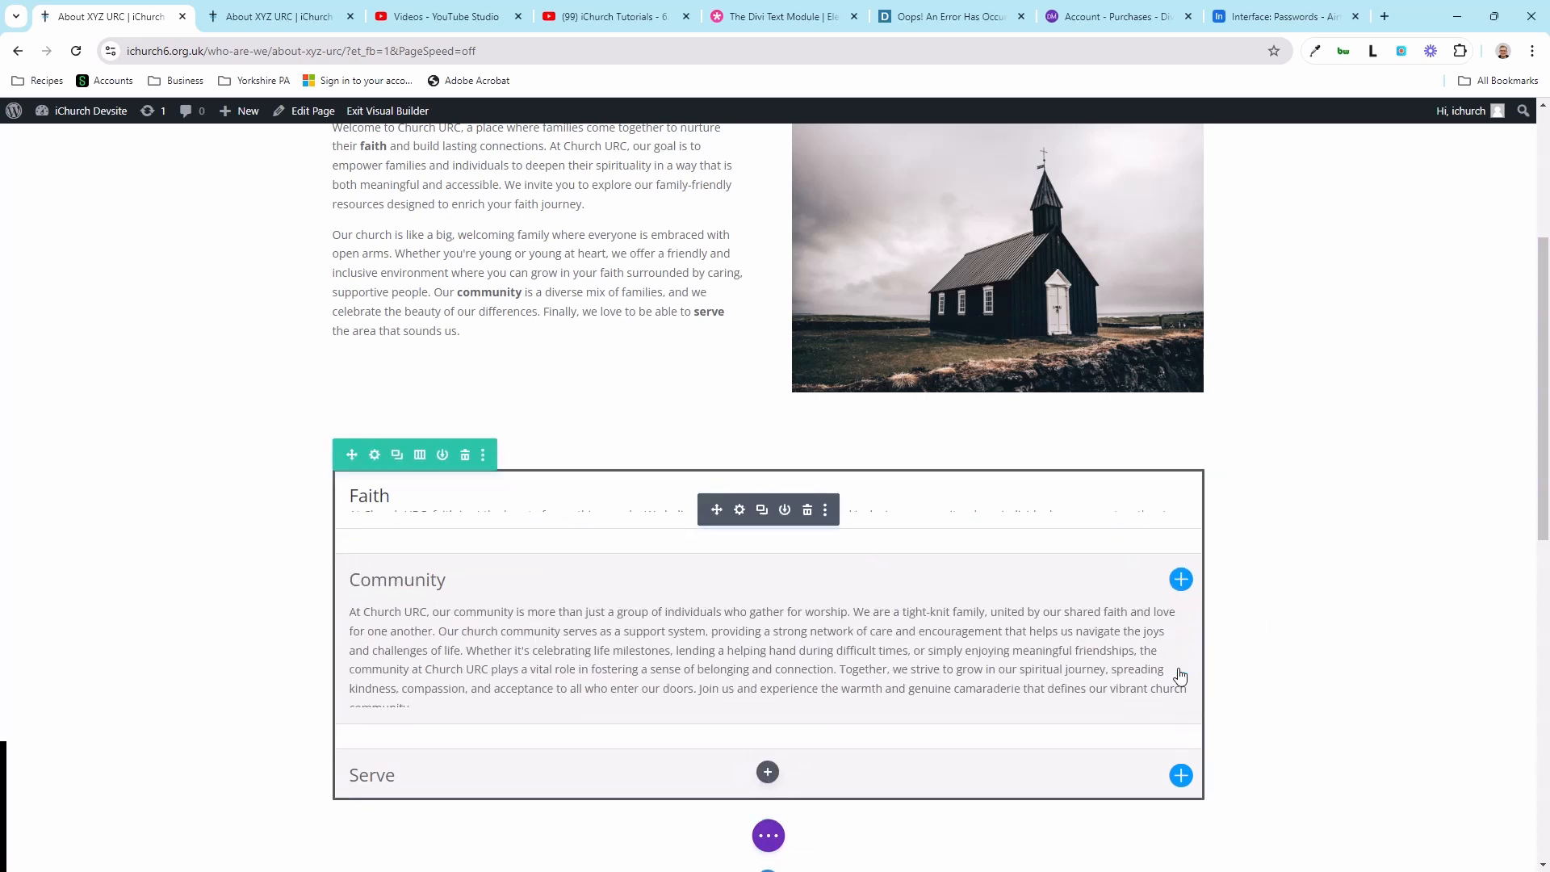
click(1180, 775)
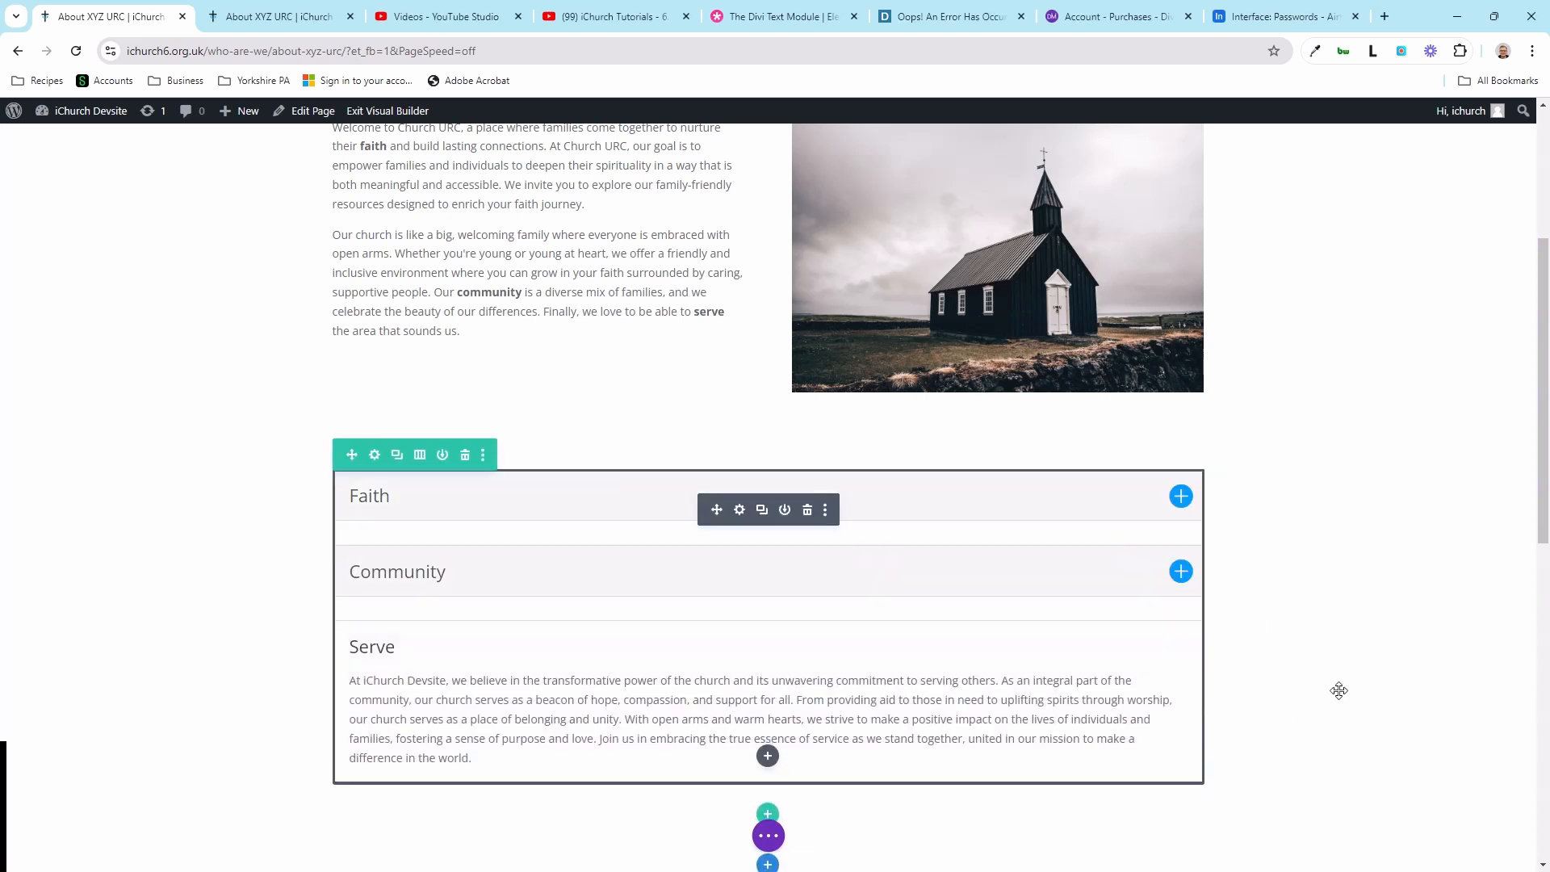
scroll(1370, 646, up, 3)
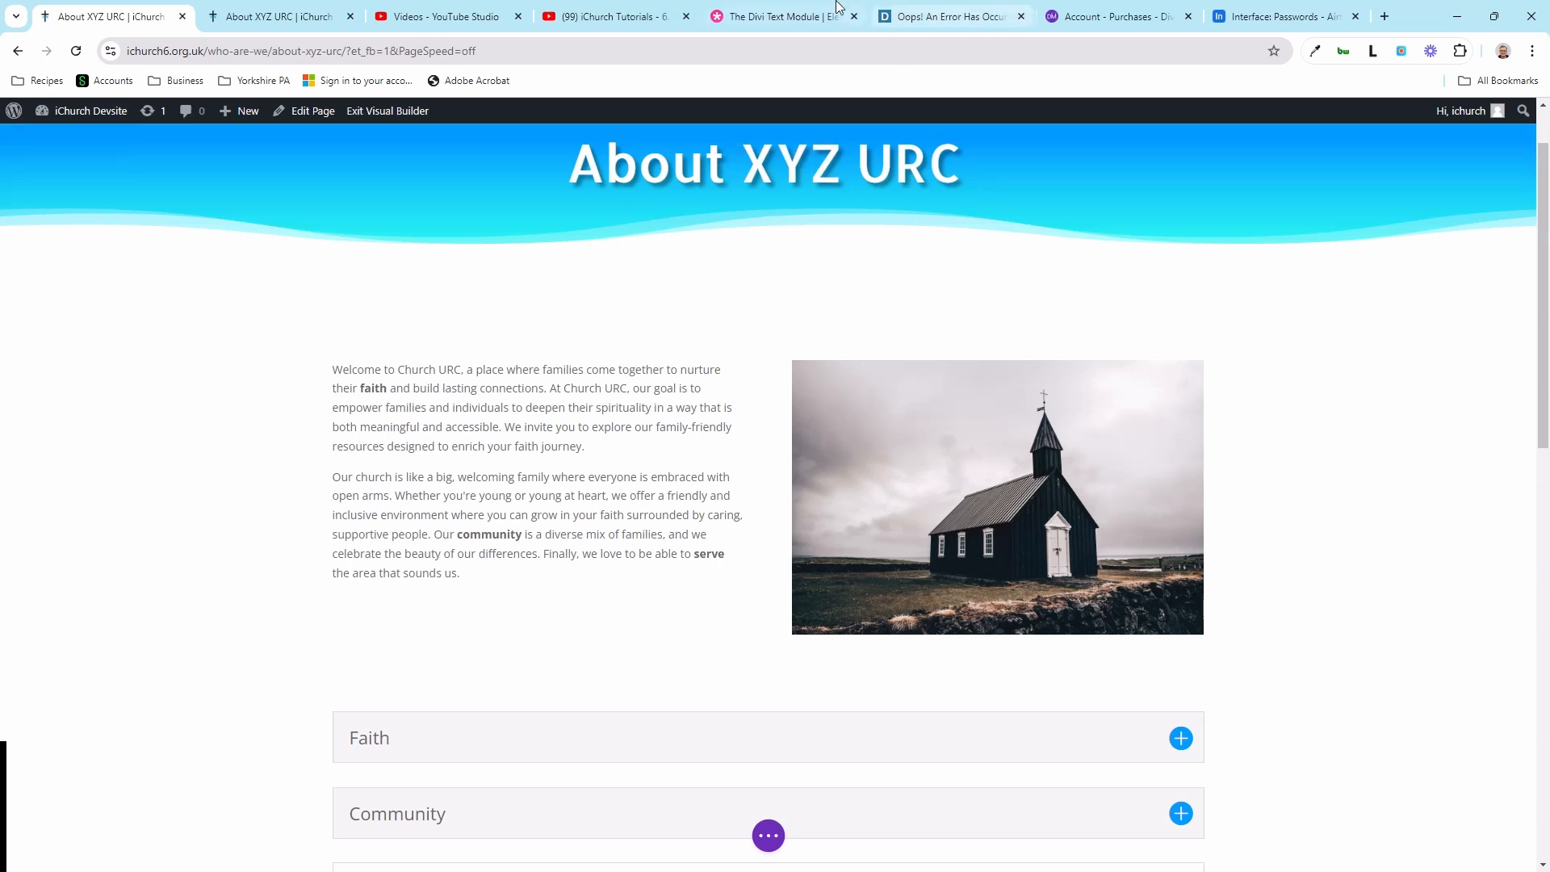
- Switch to the Elegant Themes site and open its main Documentation page from the contact options
click(810, 13)
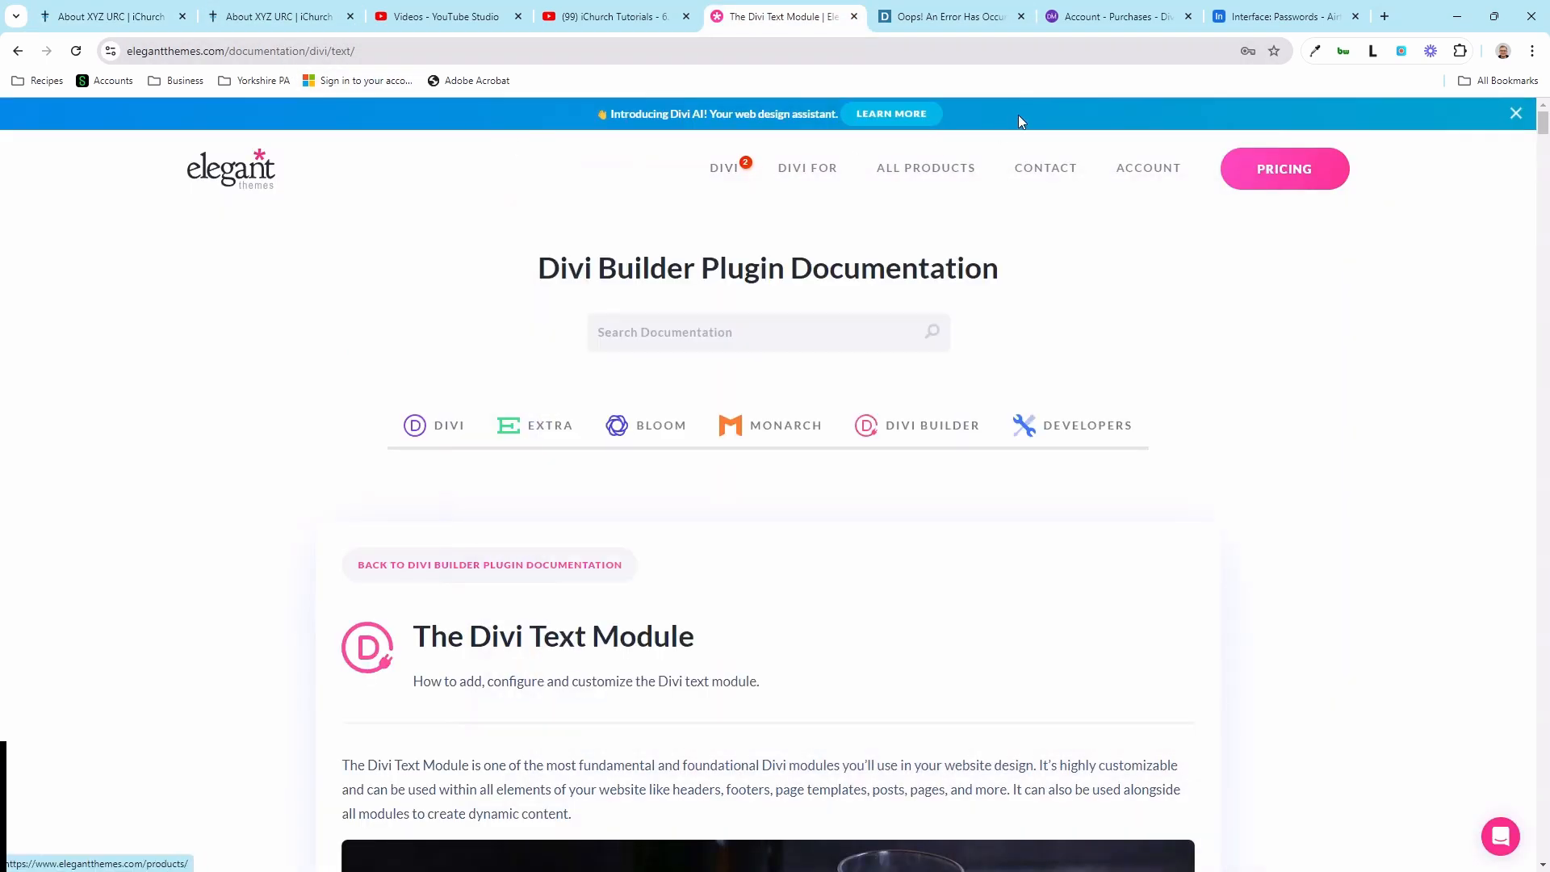
mouse_move(1040, 175)
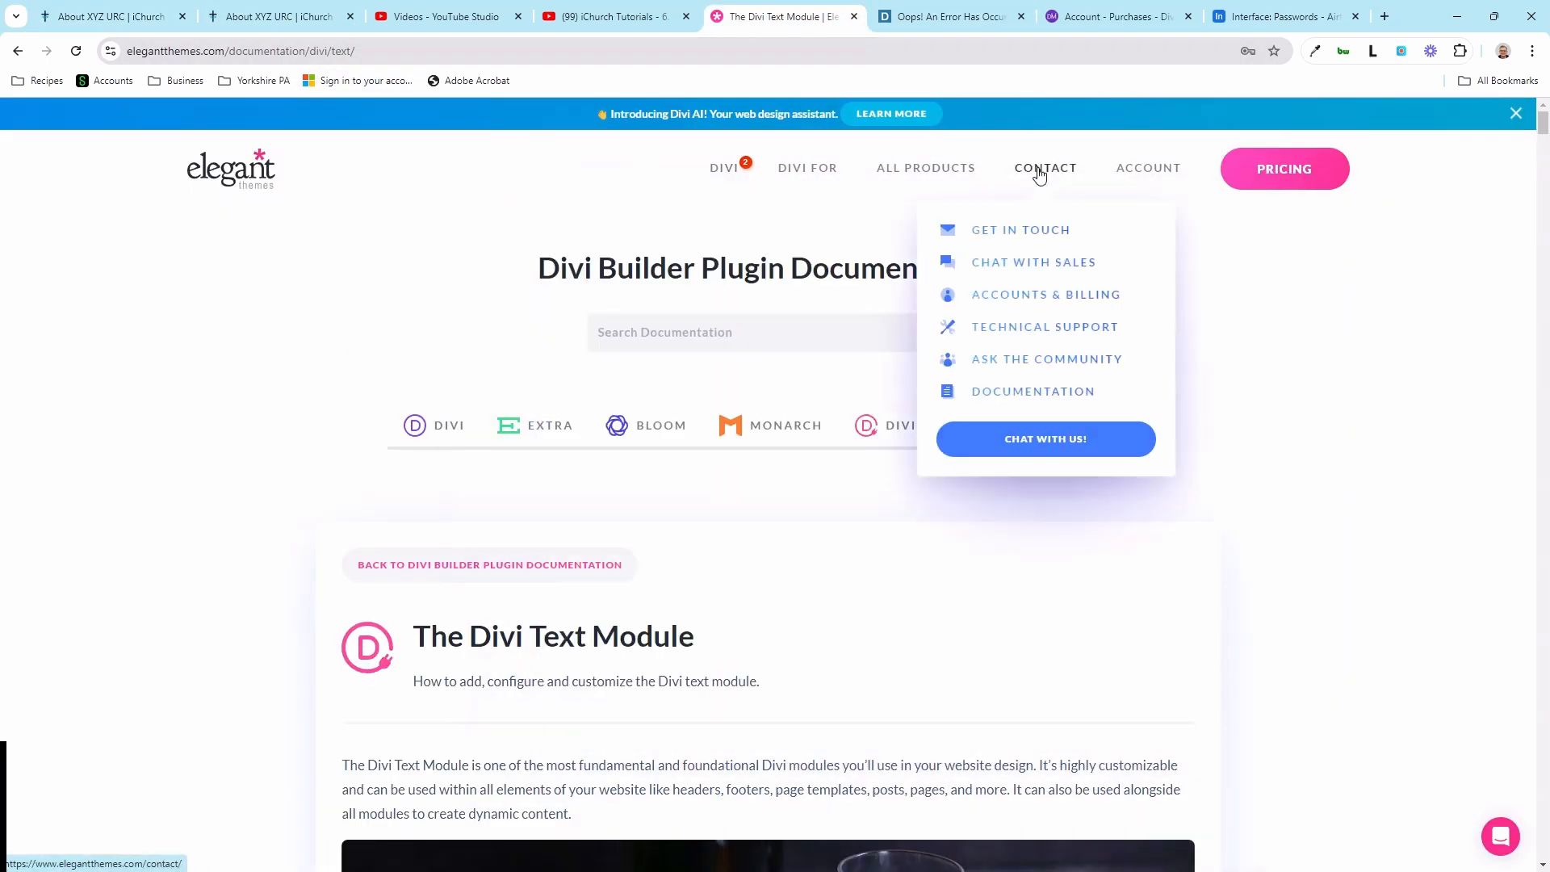
click(1041, 396)
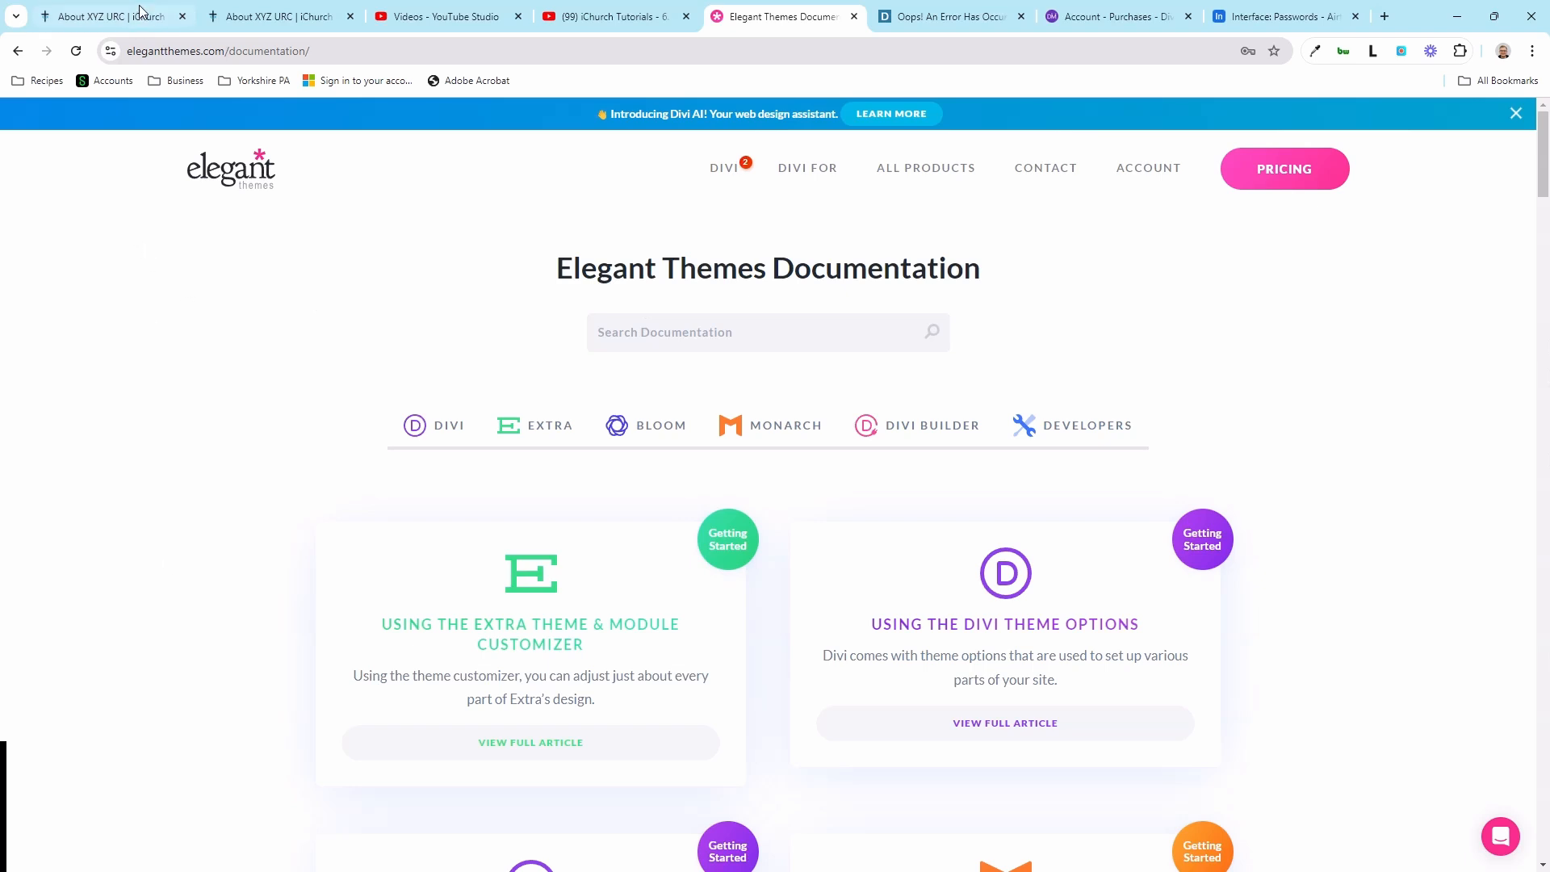
click(250, 9)
mouse_move(506, 458)
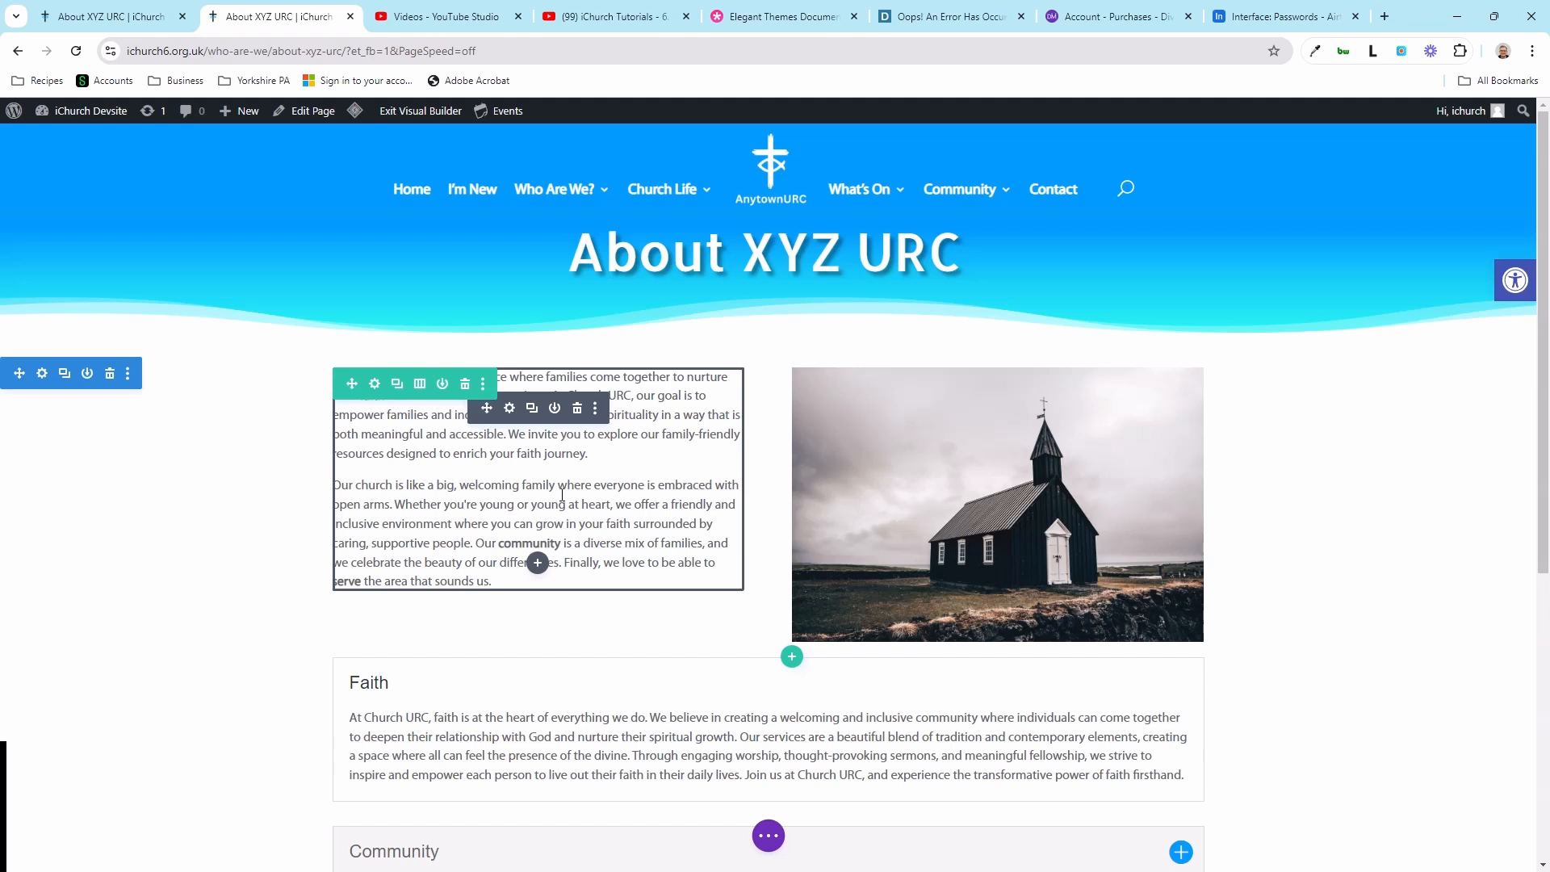
scroll(563, 495, down, 1)
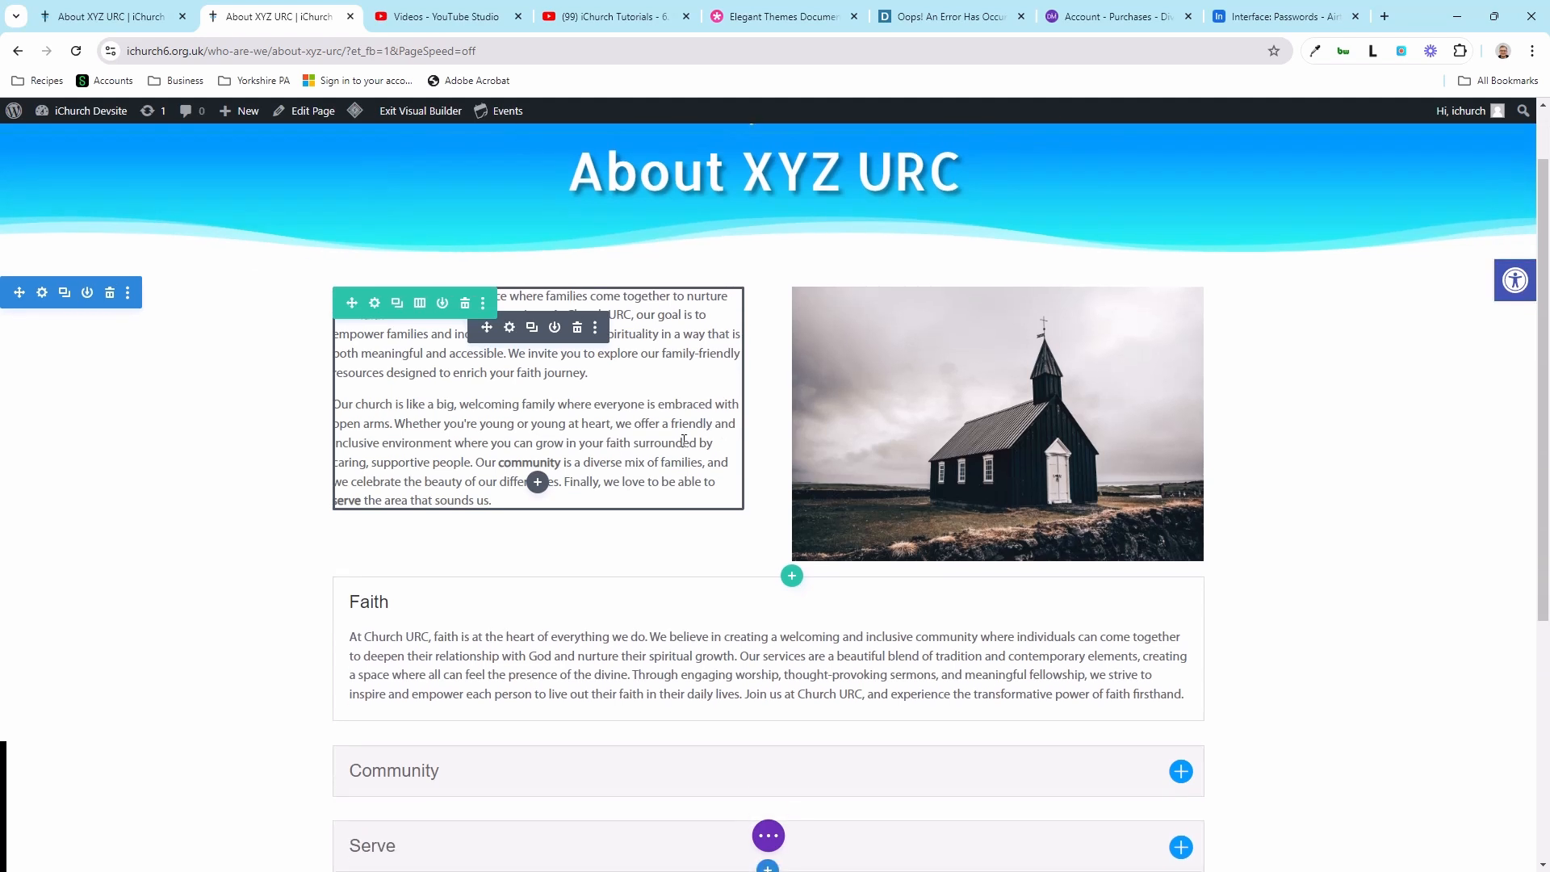
scroll(521, 443, up, 1)
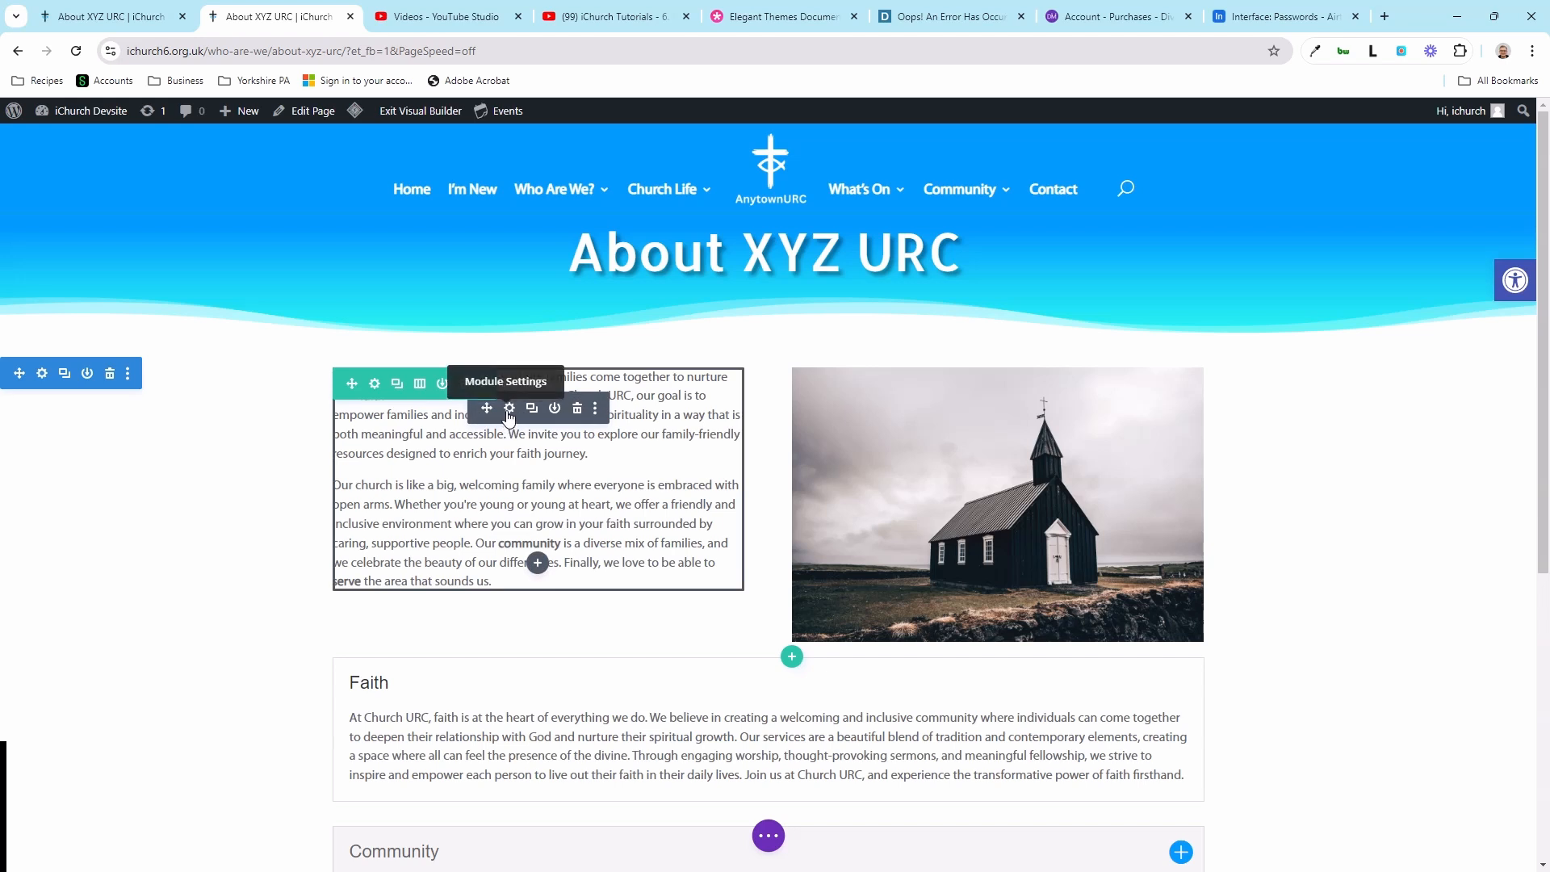
click(509, 409)
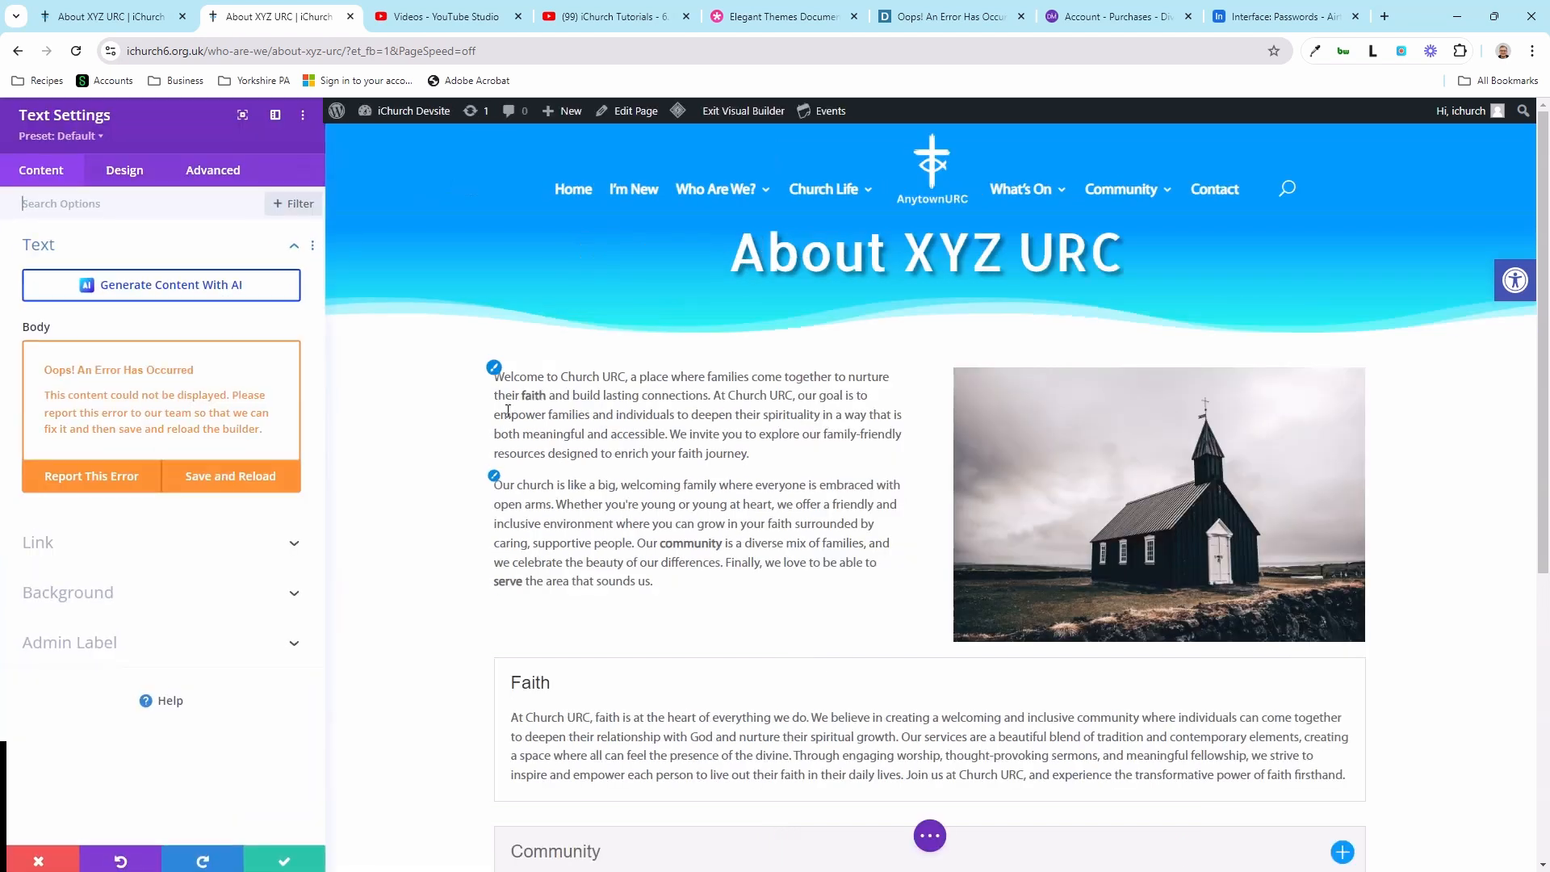
click(209, 477)
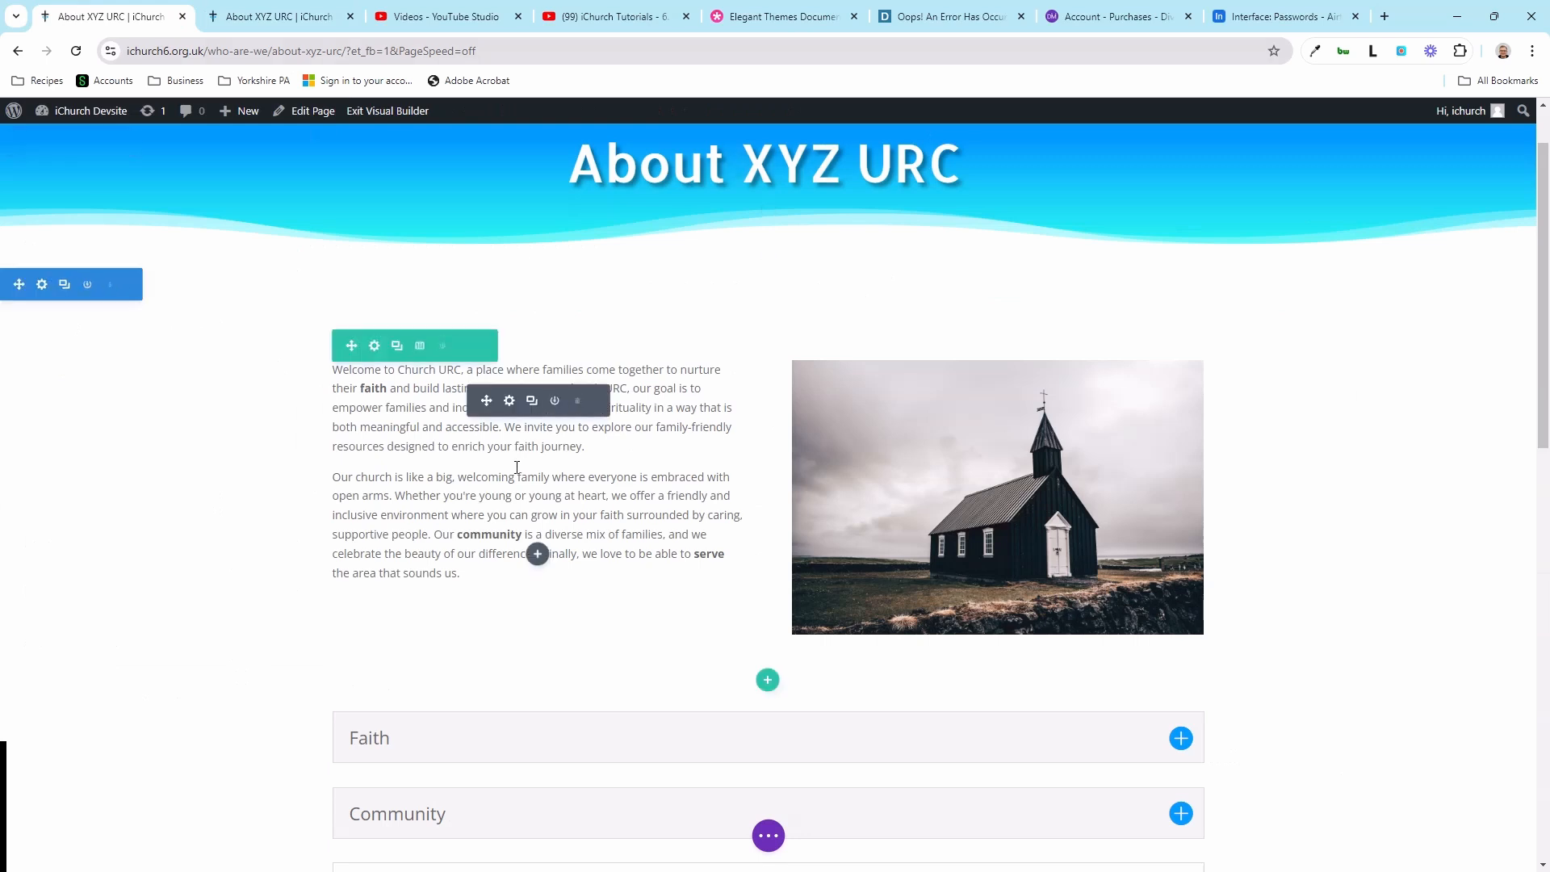
- Close the duplicate About XYZ URC page without saving its changes and return to the original page
click(274, 17)
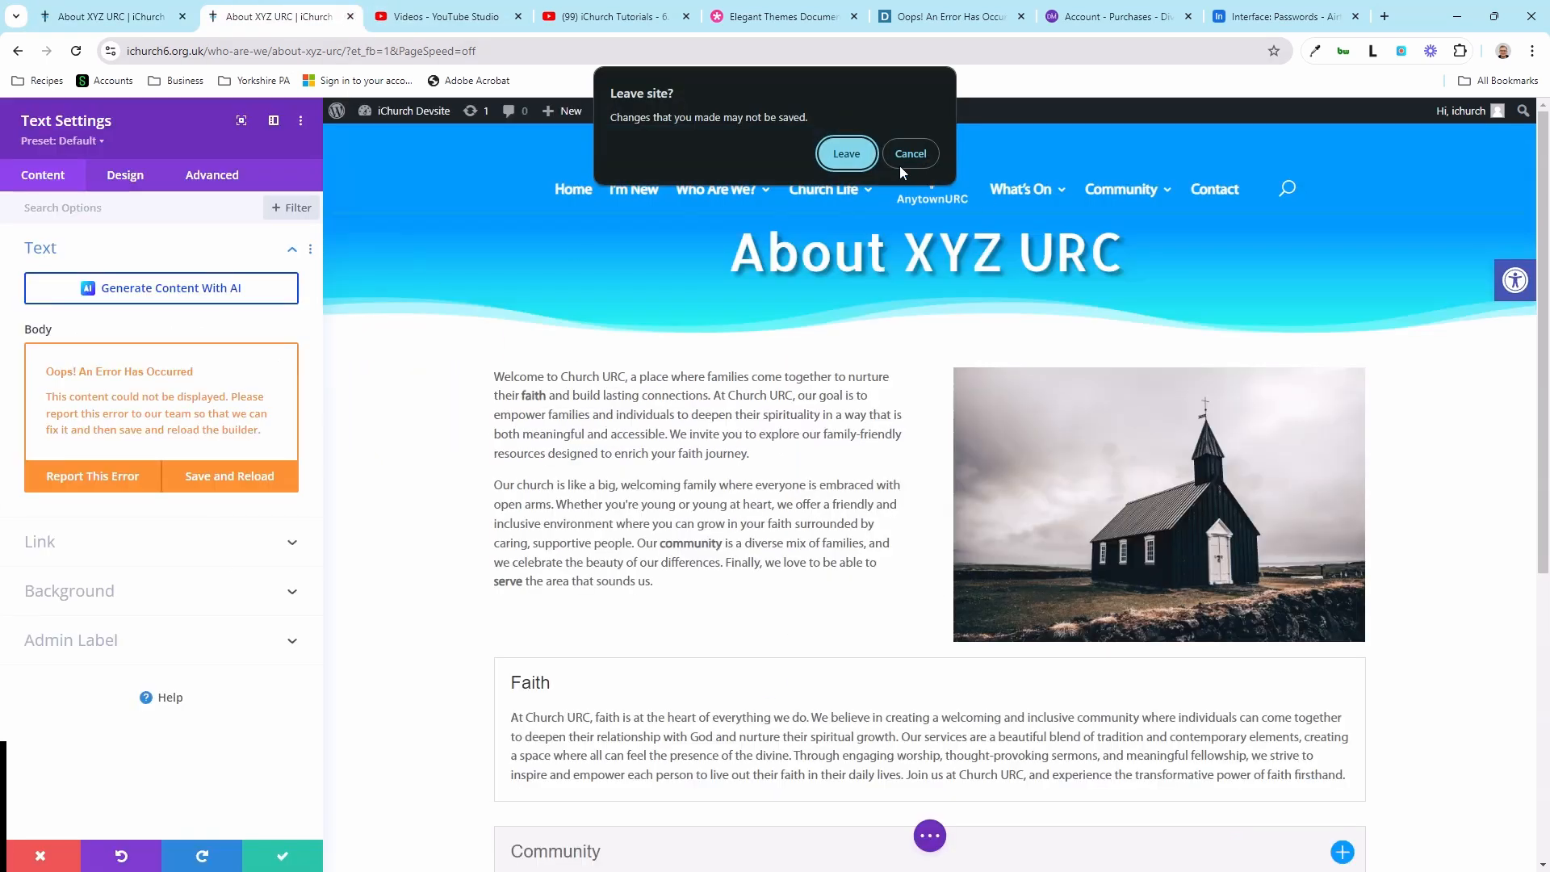
click(847, 153)
click(113, 16)
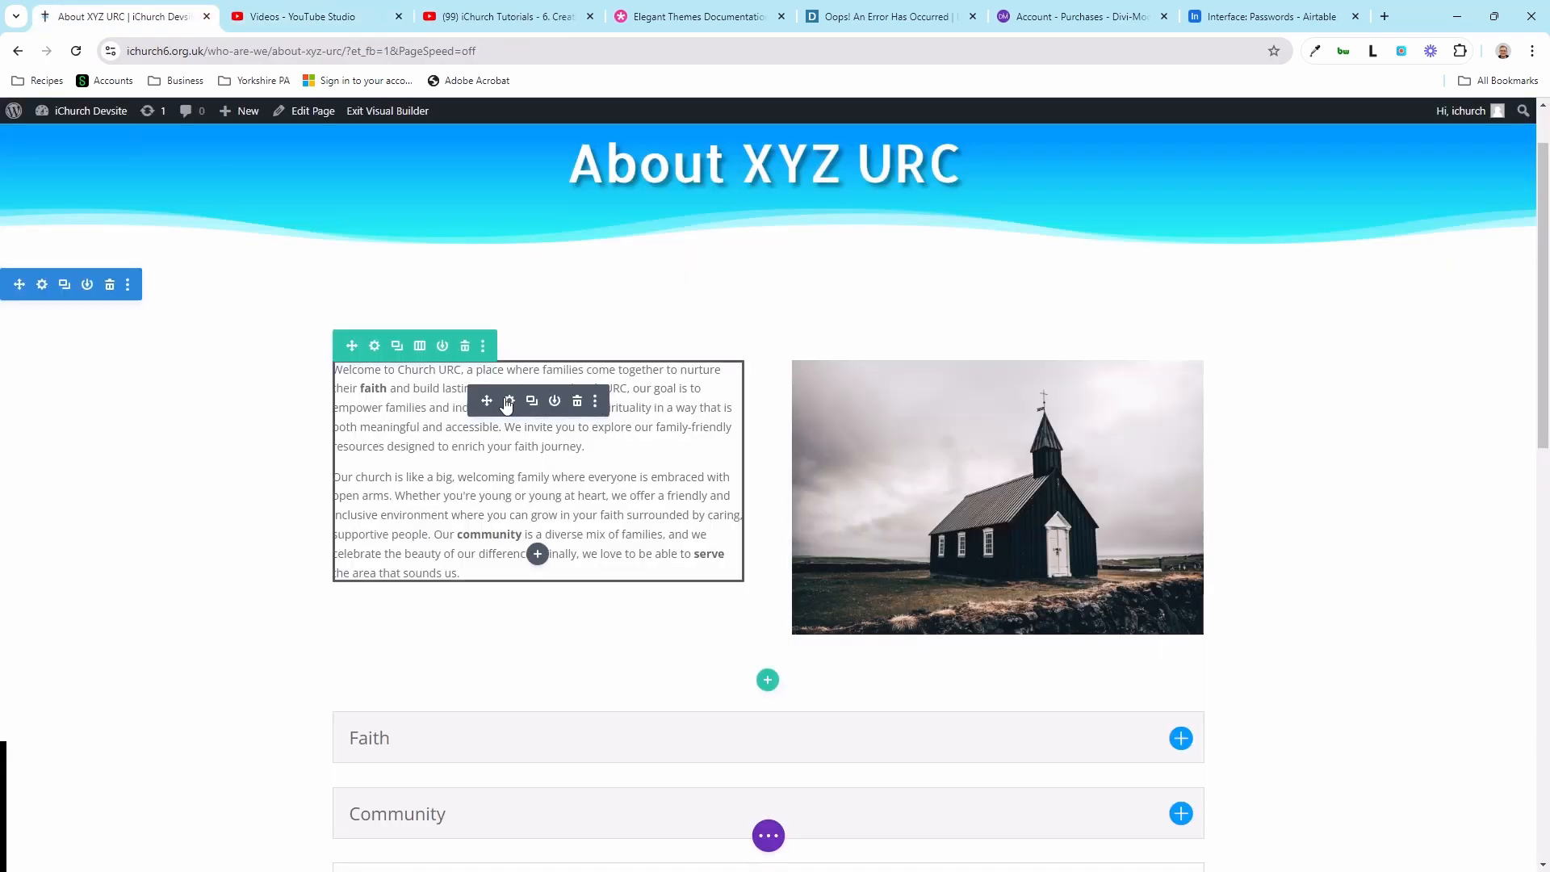
- Open the settings of the welcome text module beside the church photo and review its body content
click(508, 402)
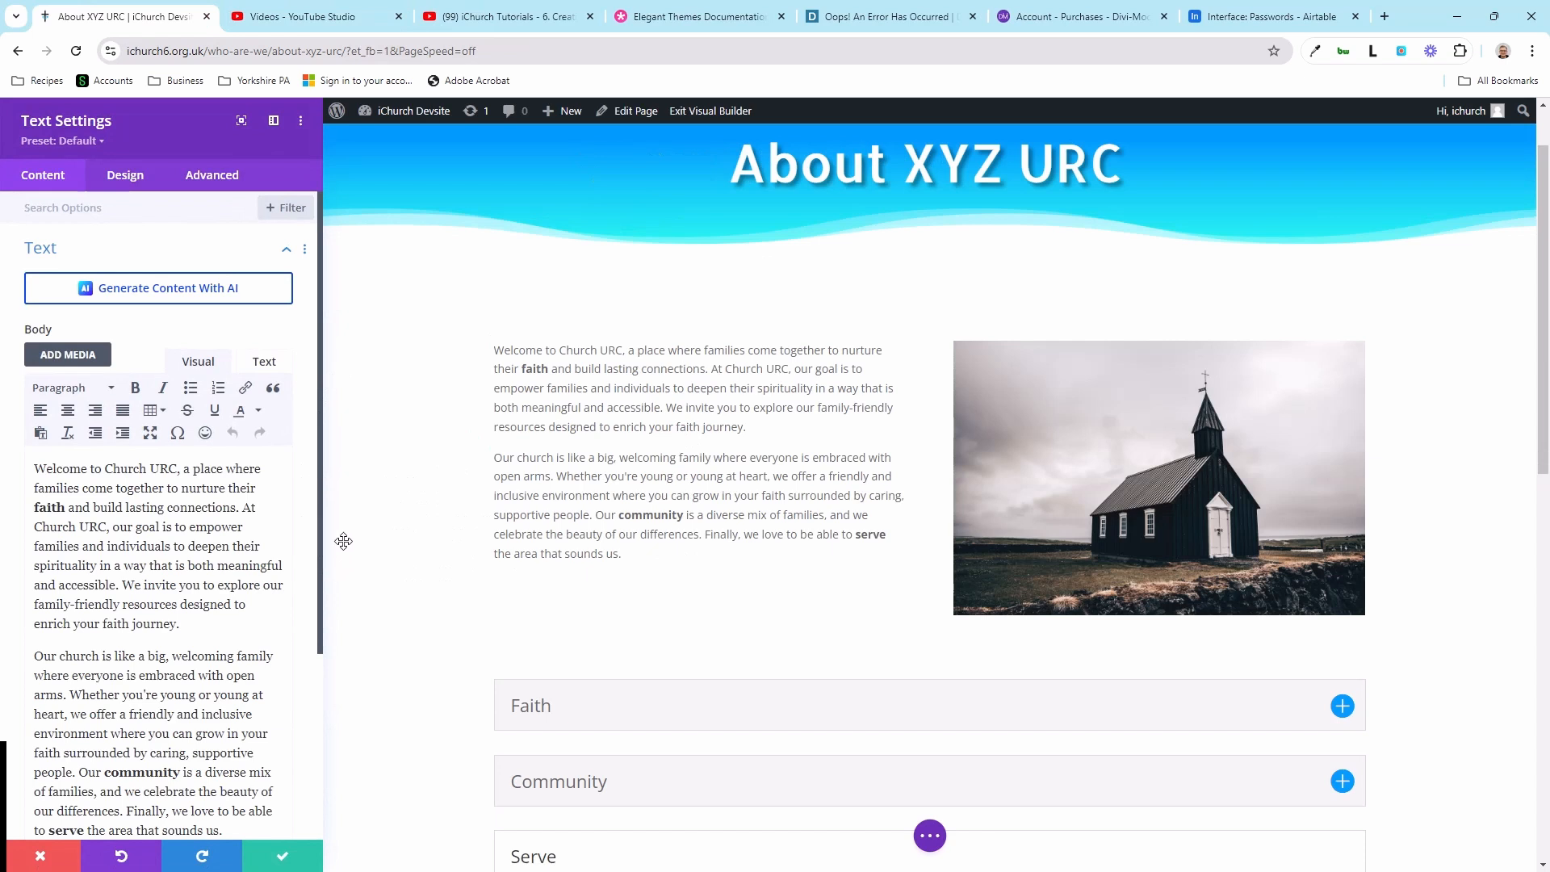
scroll(125, 512, down, 2)
scroll(117, 515, up, 1)
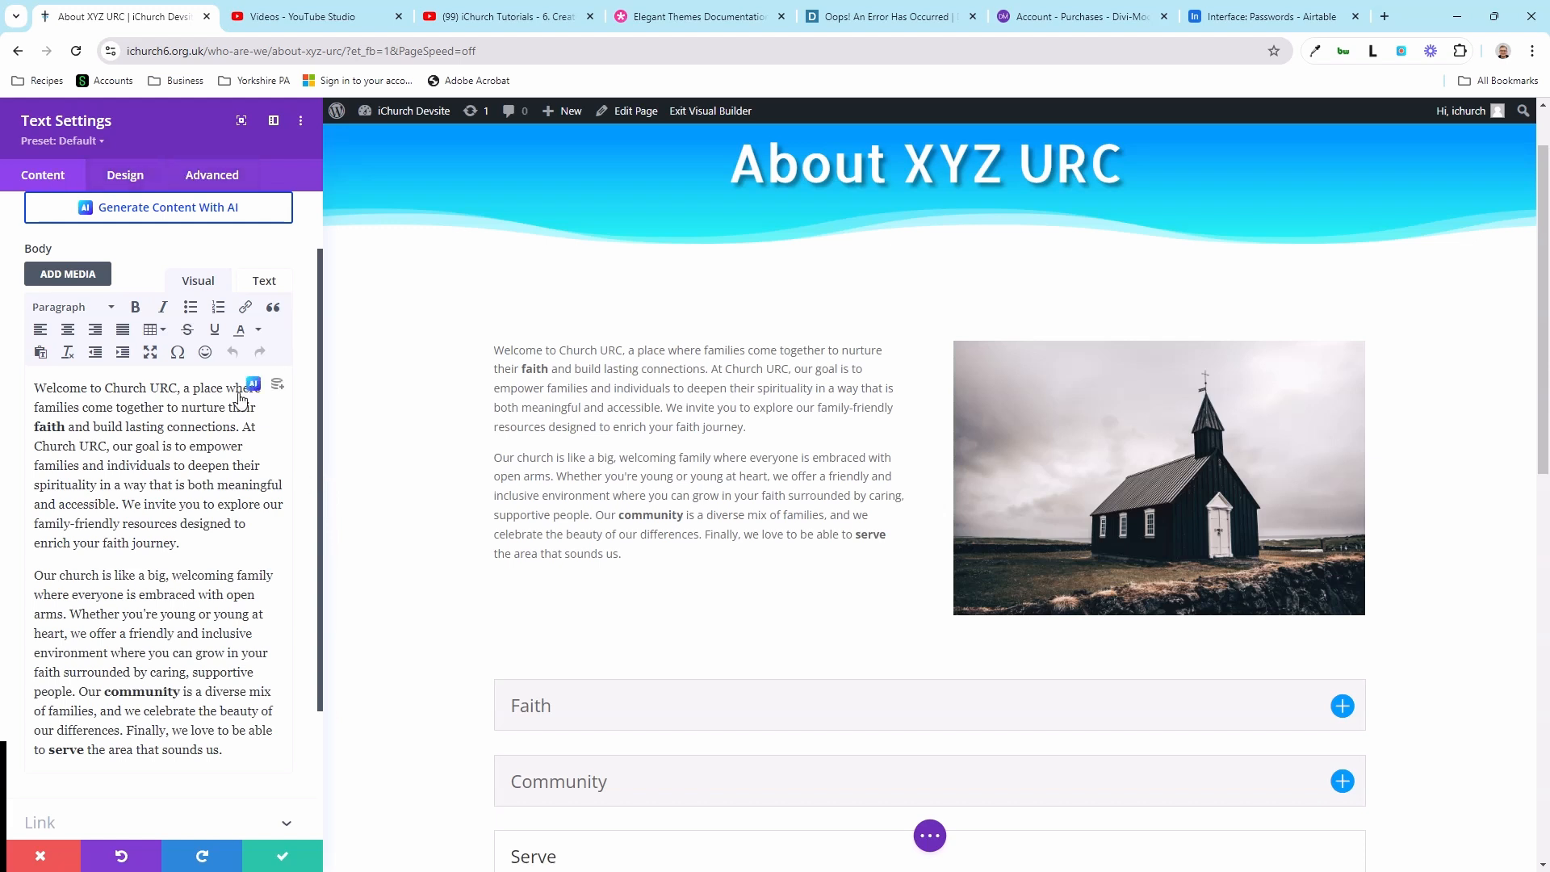
scroll(239, 396, up, 2)
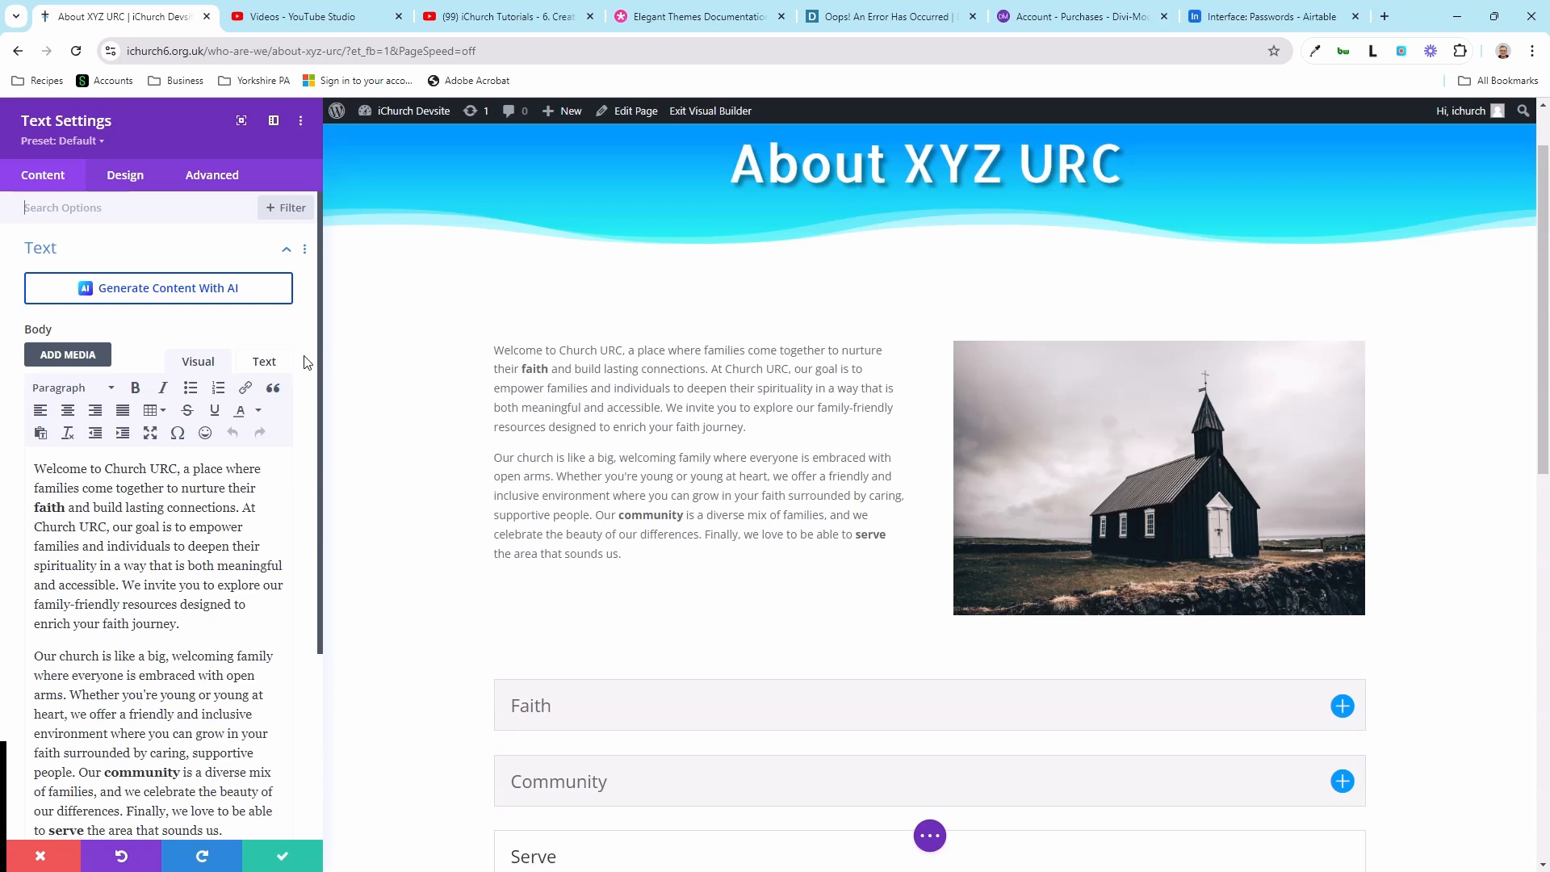
scroll(250, 465, down, 2)
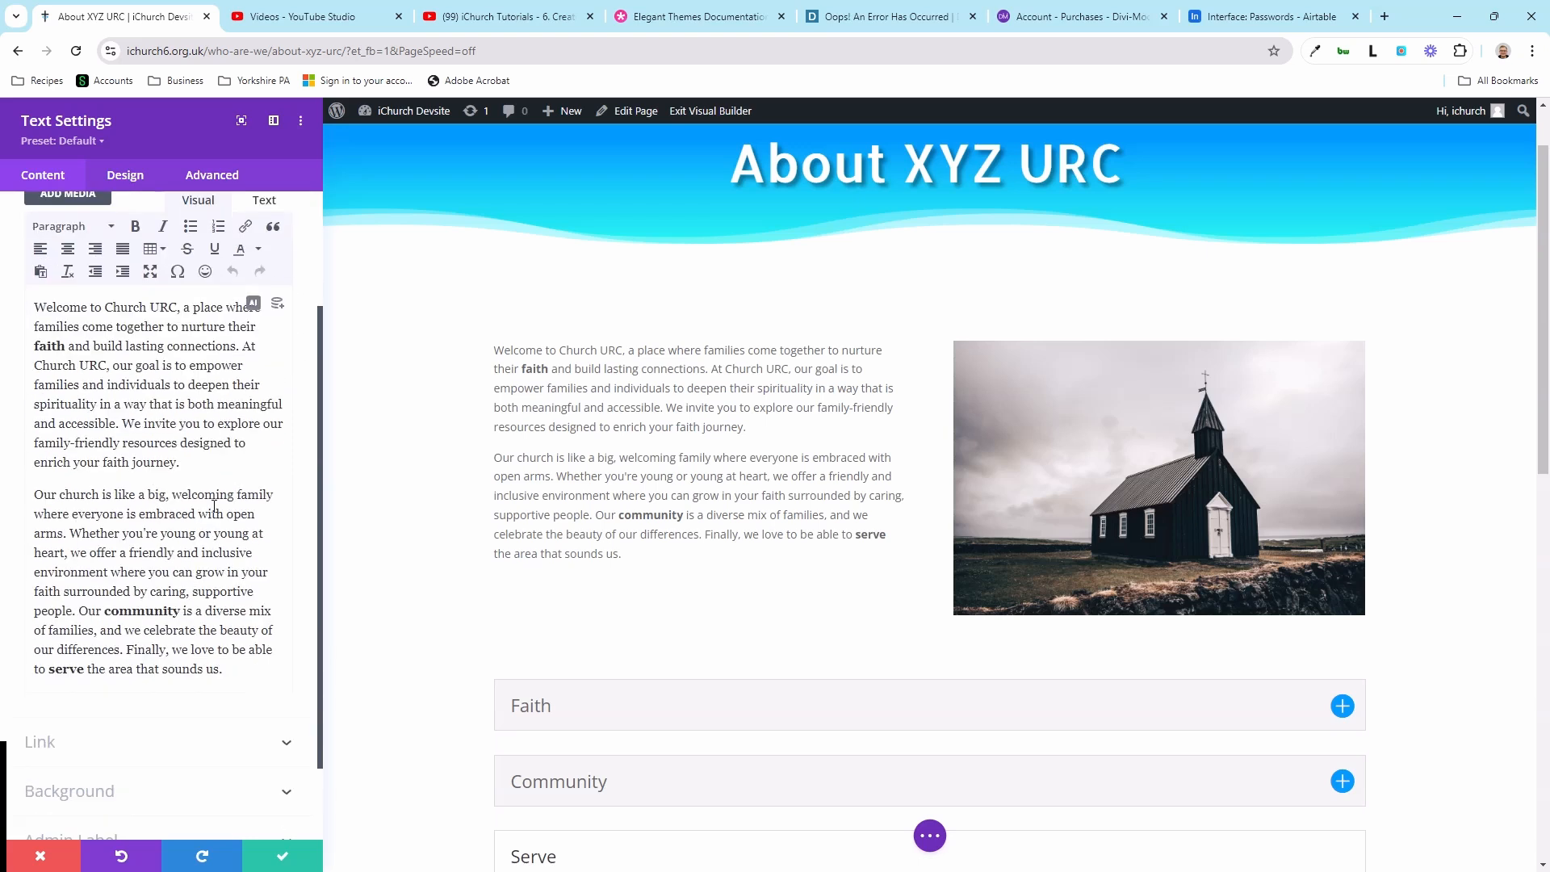
- Delete the first paragraph's closing sentence, starting "We invite you to explore", and undo the deletion
drag(199, 466, 121, 425)
key(BackSpace)
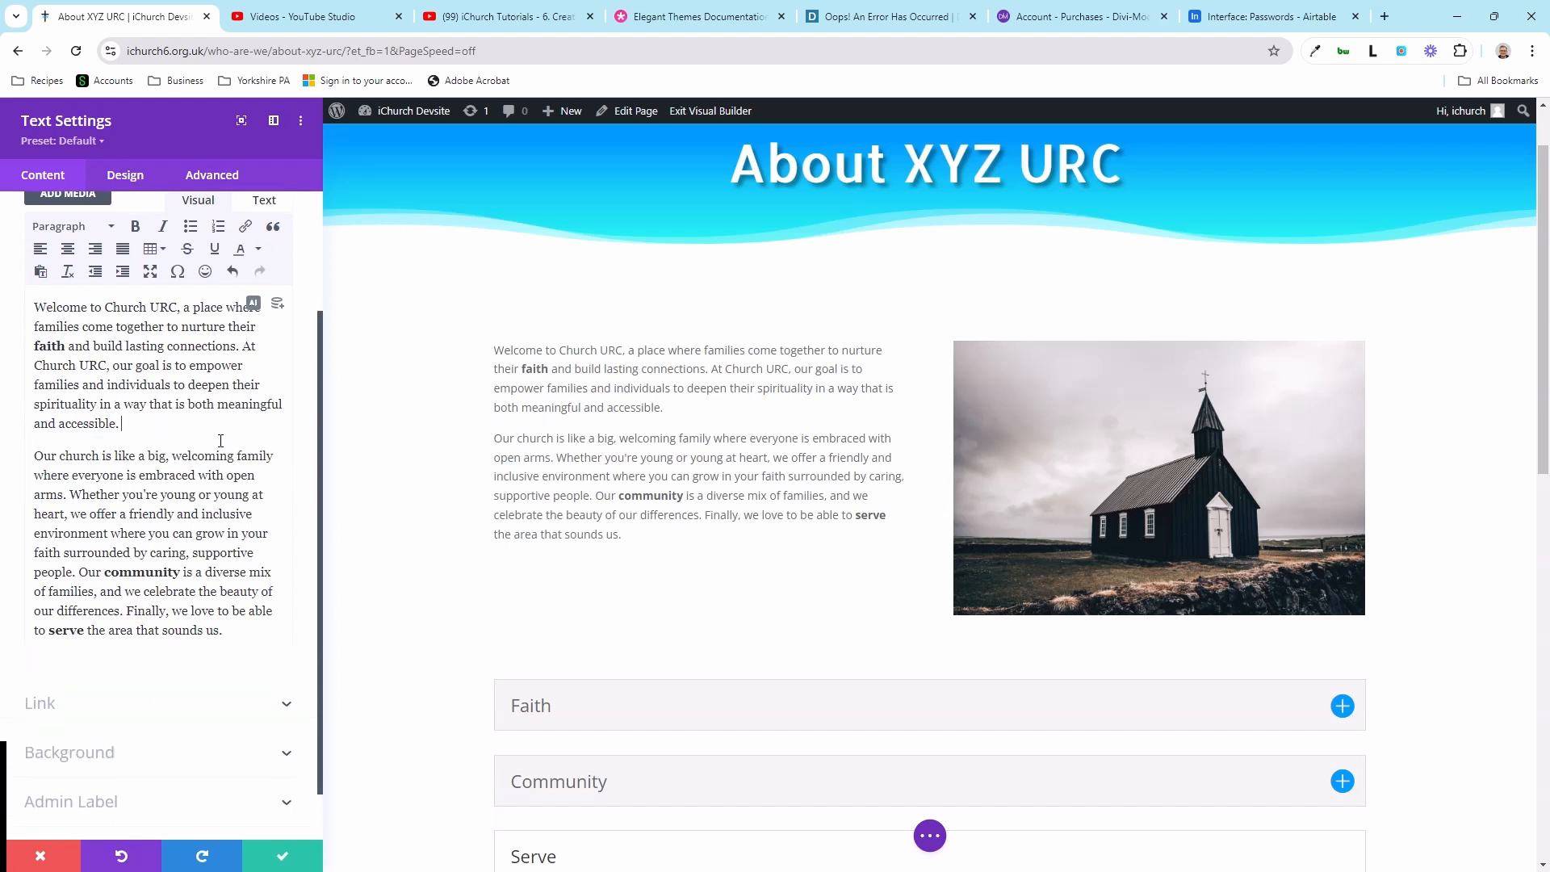
key(ctrl+z)
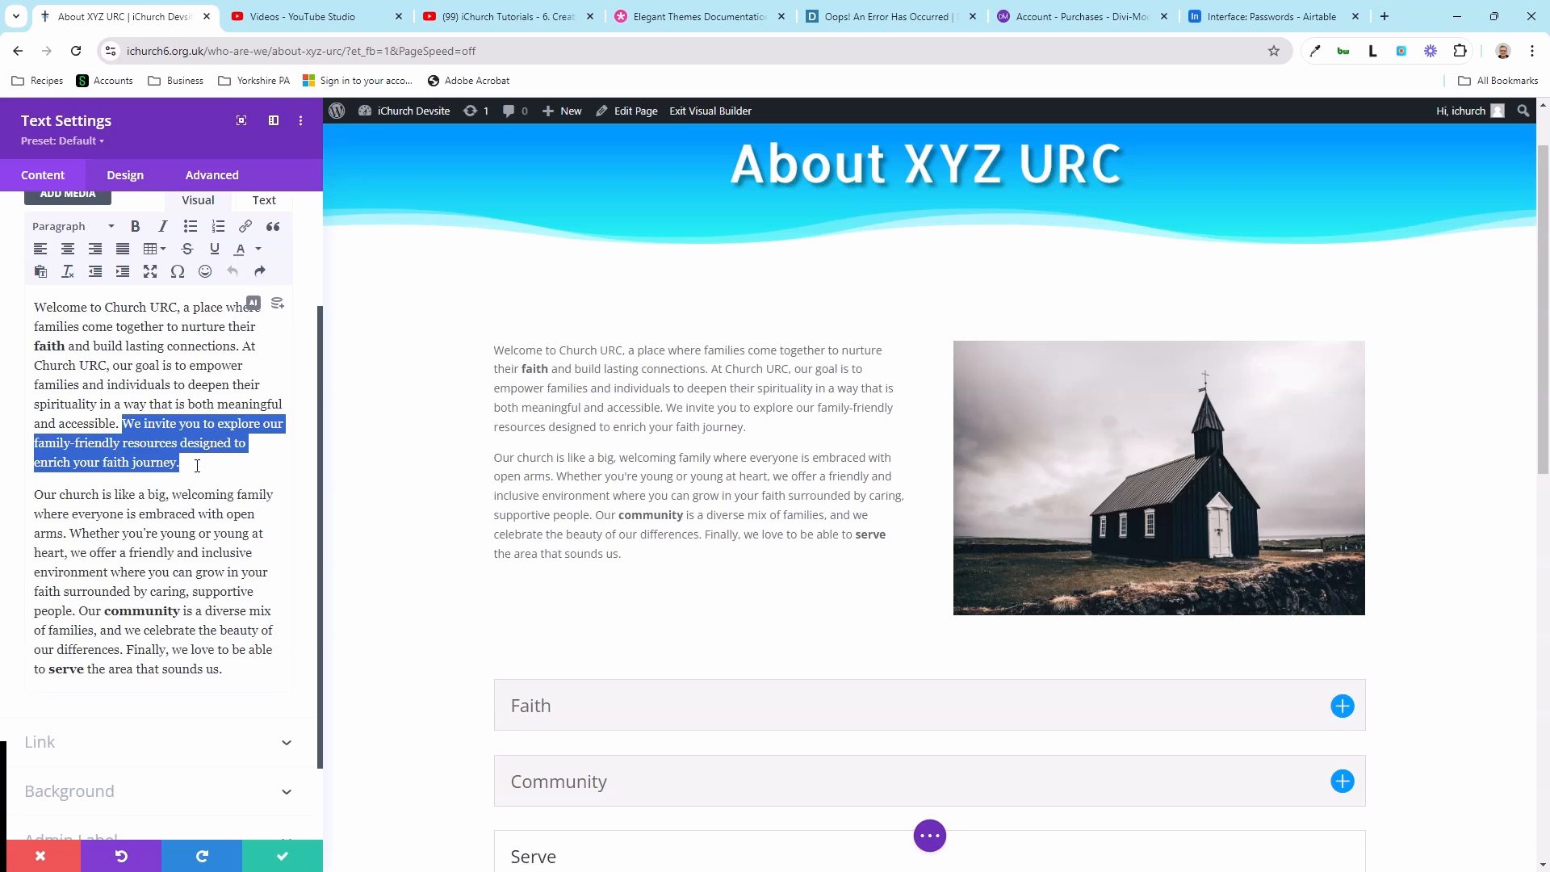
key(Right)
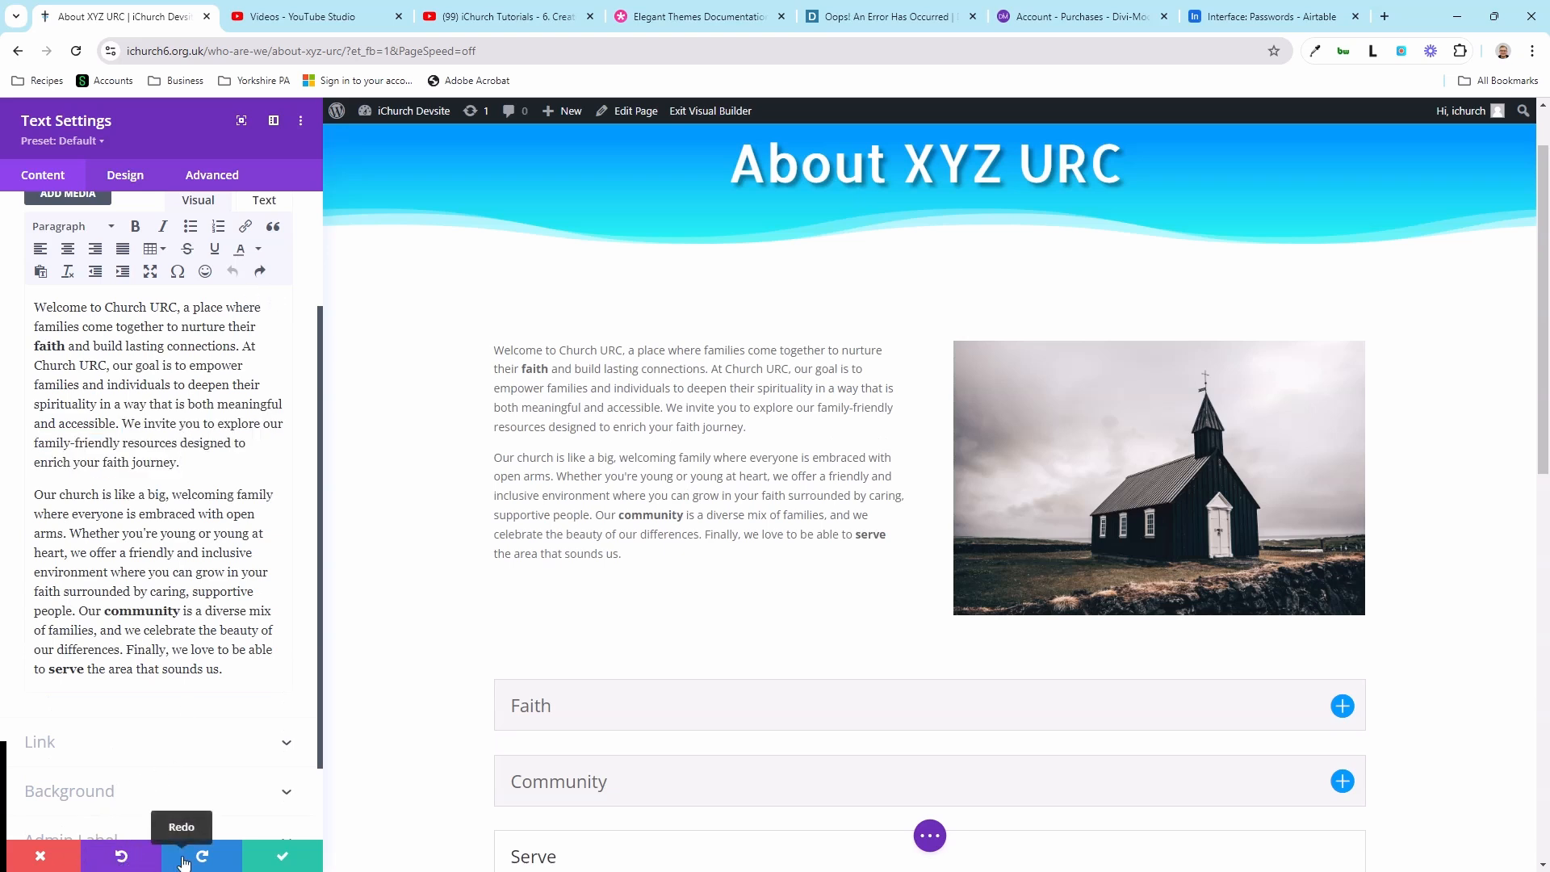
- Select the first paragraph's last sentence, switch justified alignment on and back off, and clear the selection
scroll(157, 525, up, 2)
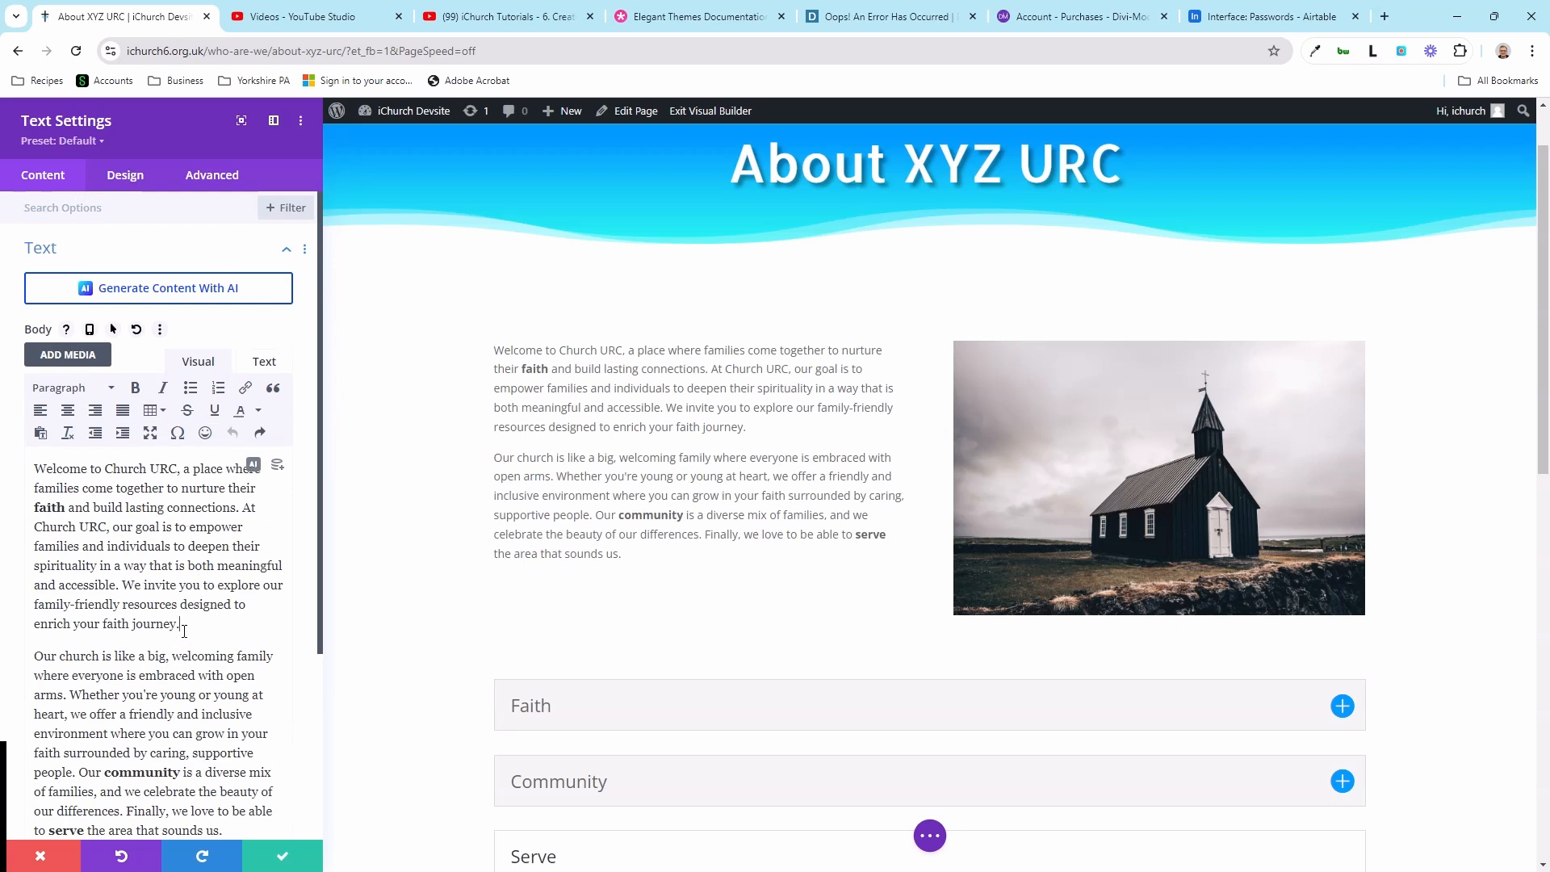
drag(184, 632, 123, 585)
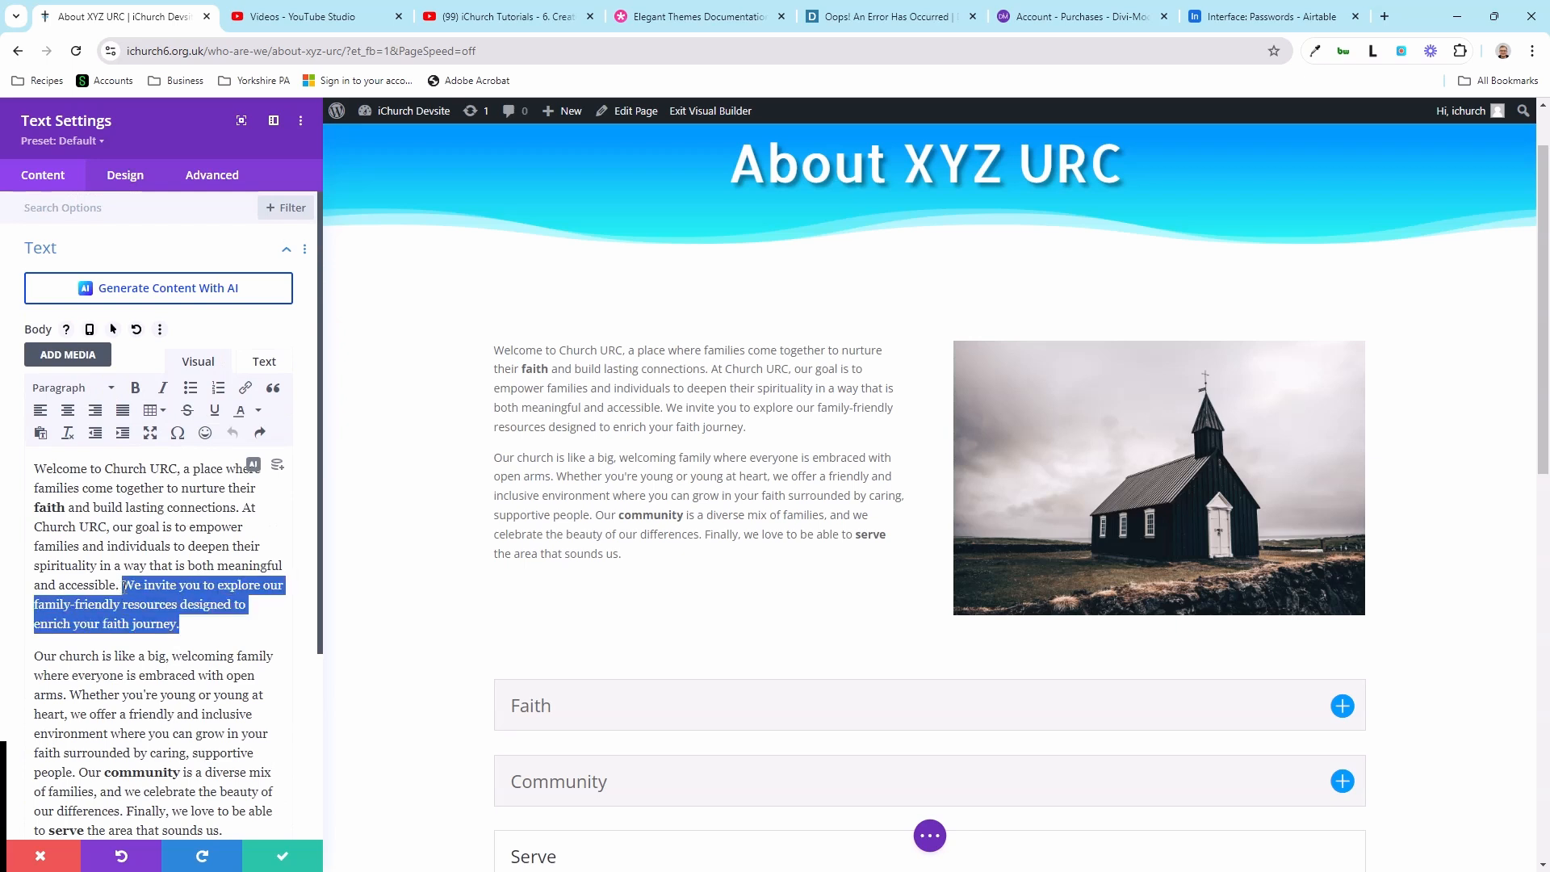
click(127, 410)
click(128, 410)
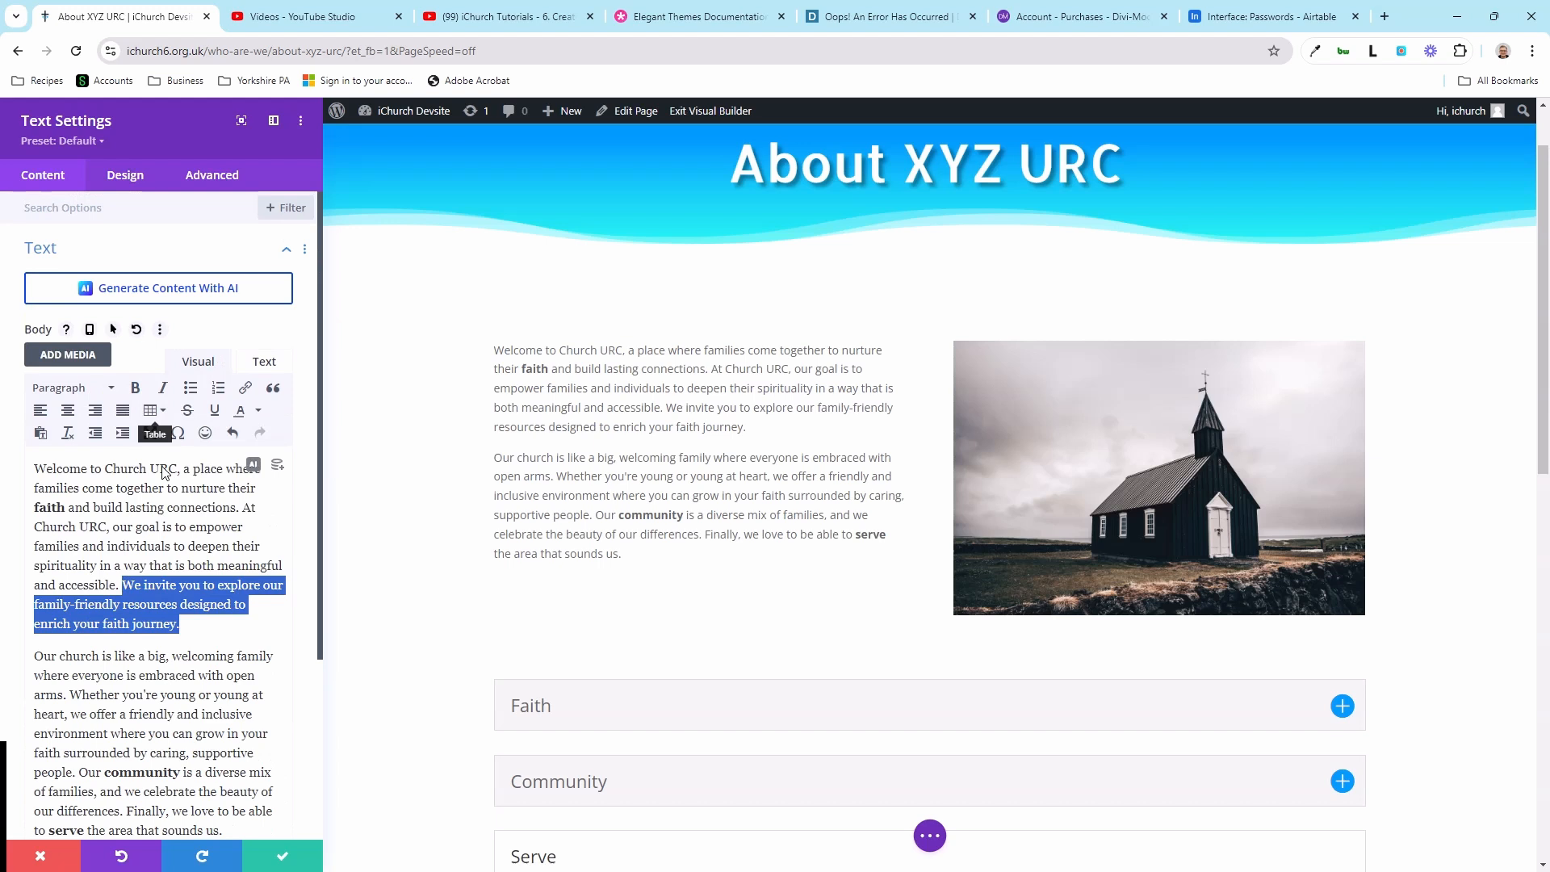
click(206, 635)
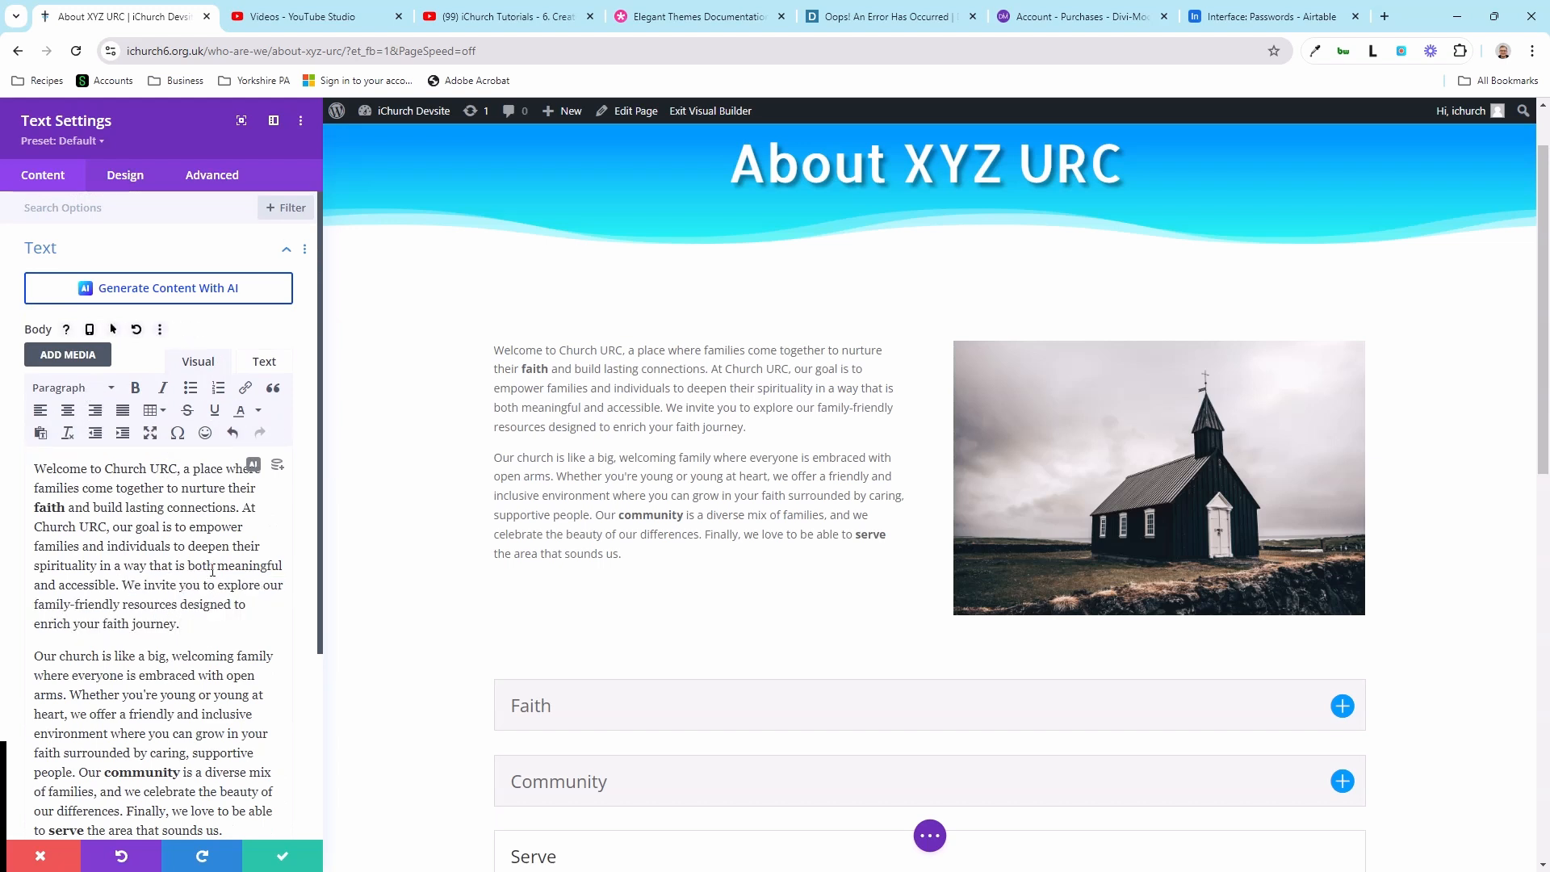
- Insert a 3 x 3 table between the two paragraphs of the body text and select it
scroll(212, 571, down, 1)
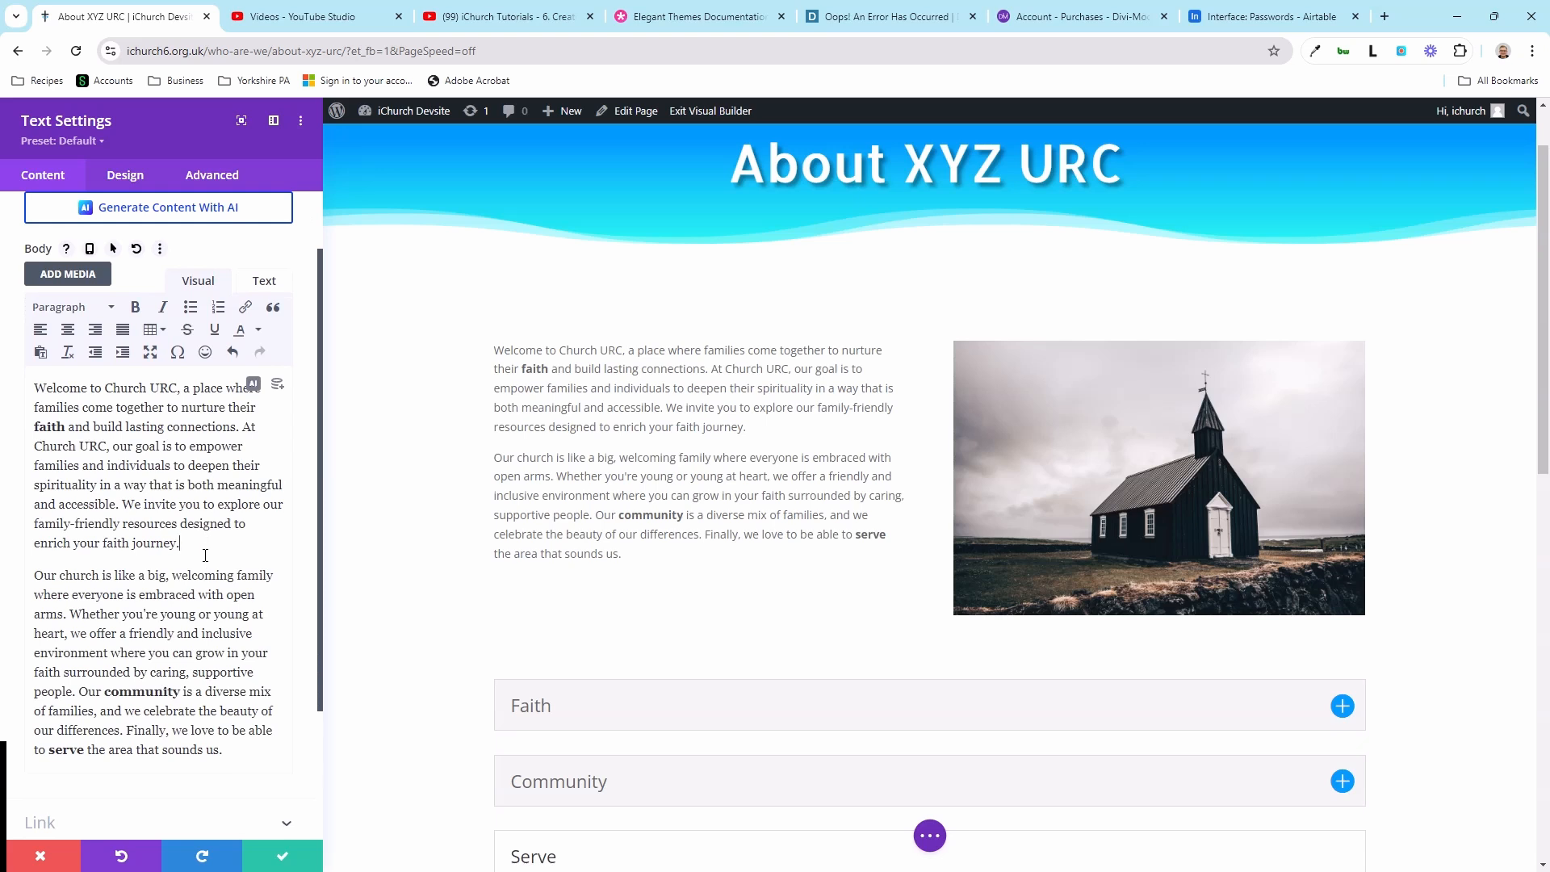
click(163, 331)
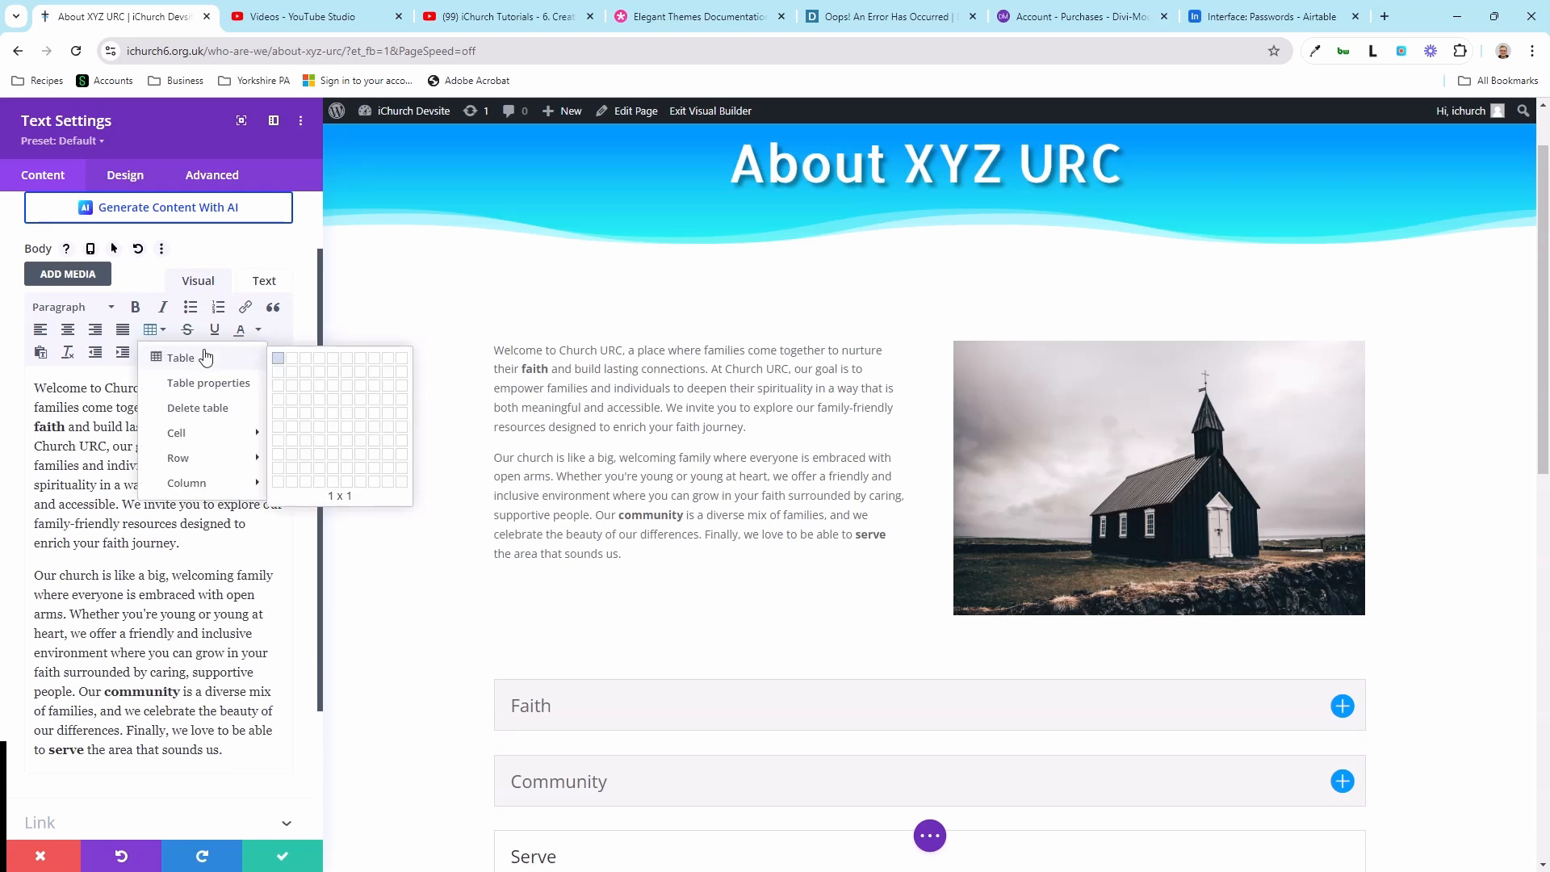
click(307, 386)
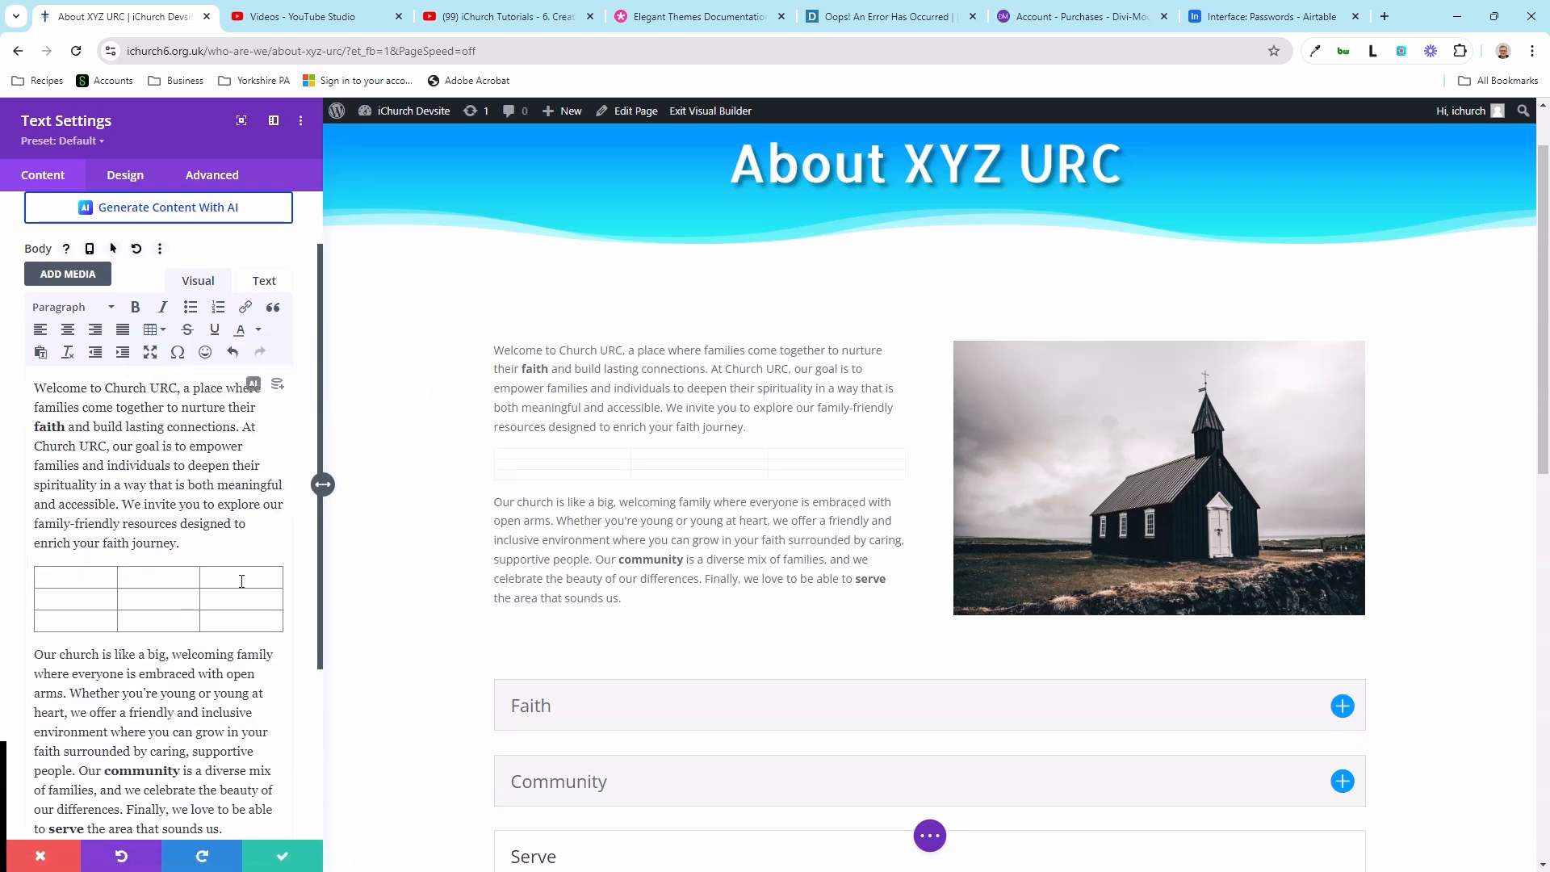
click(206, 577)
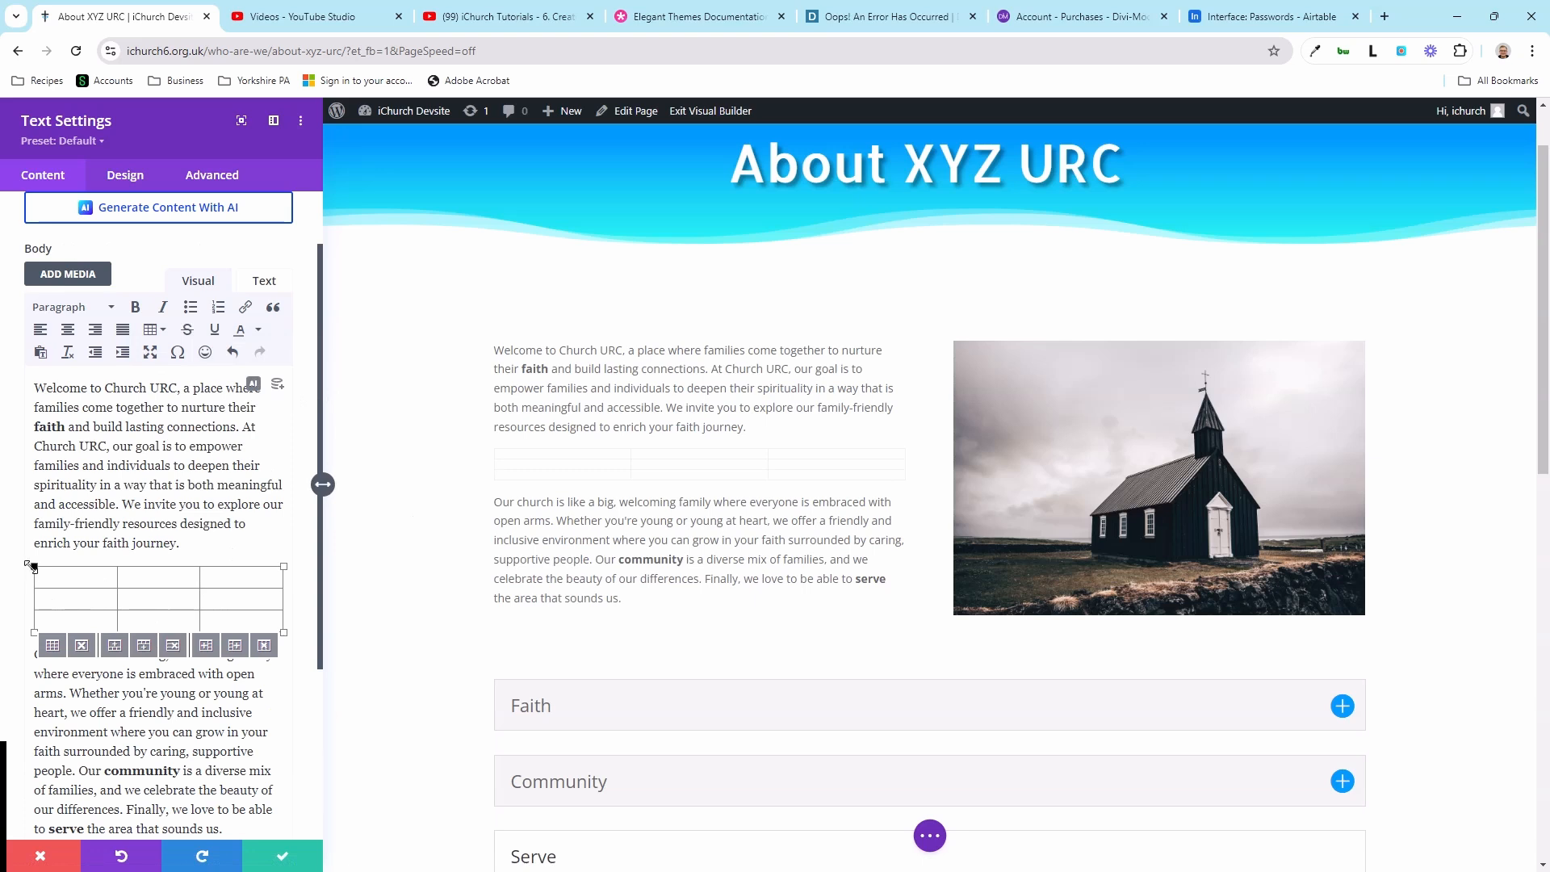
- Delete the empty table between the two body paragraphs and restore the paragraph break between them
click(191, 543)
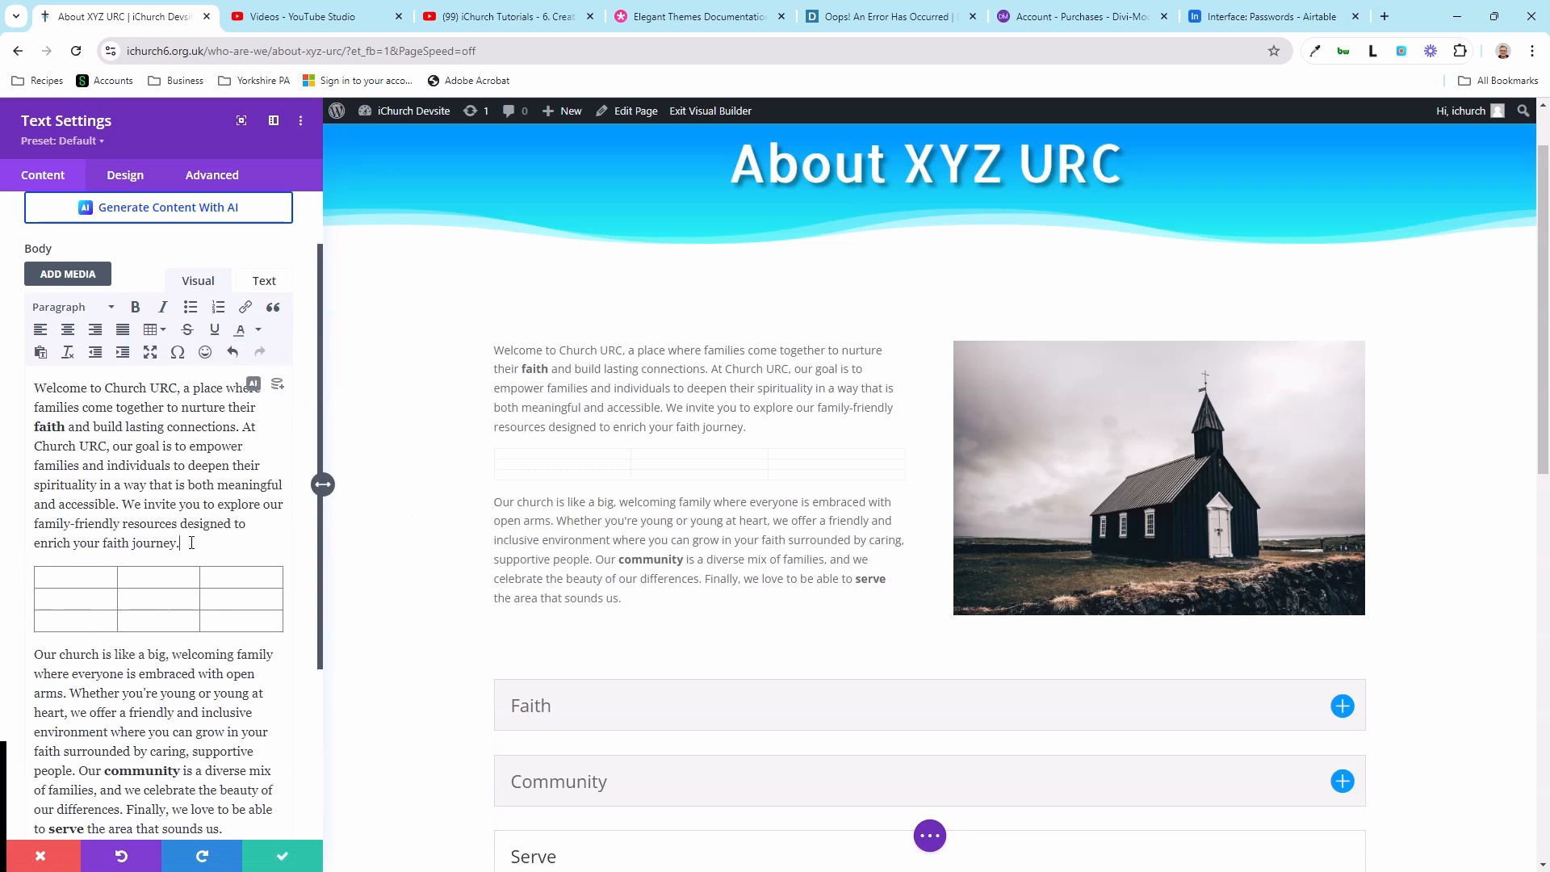
key(shift+Right)
key(shift+Right)
key(shift+Right)
key(shift+Right)
key(shift+Right)
key(shift+Right)
key(shift+Right)
key(shift+Right)
key(shift+Right)
key(shift+Right)
key(Delete)
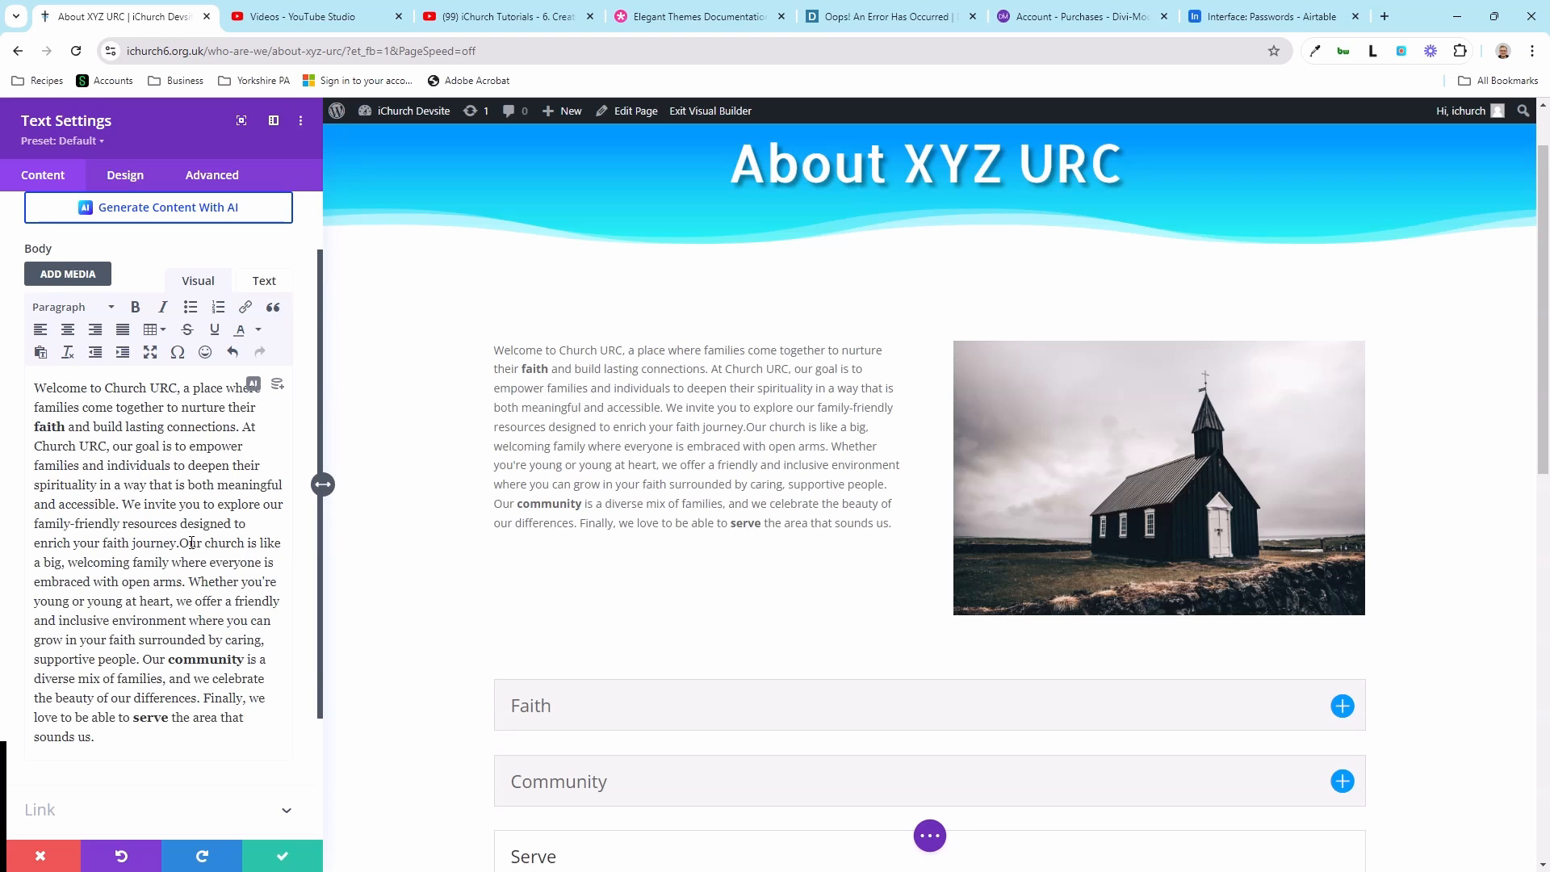
key(Return)
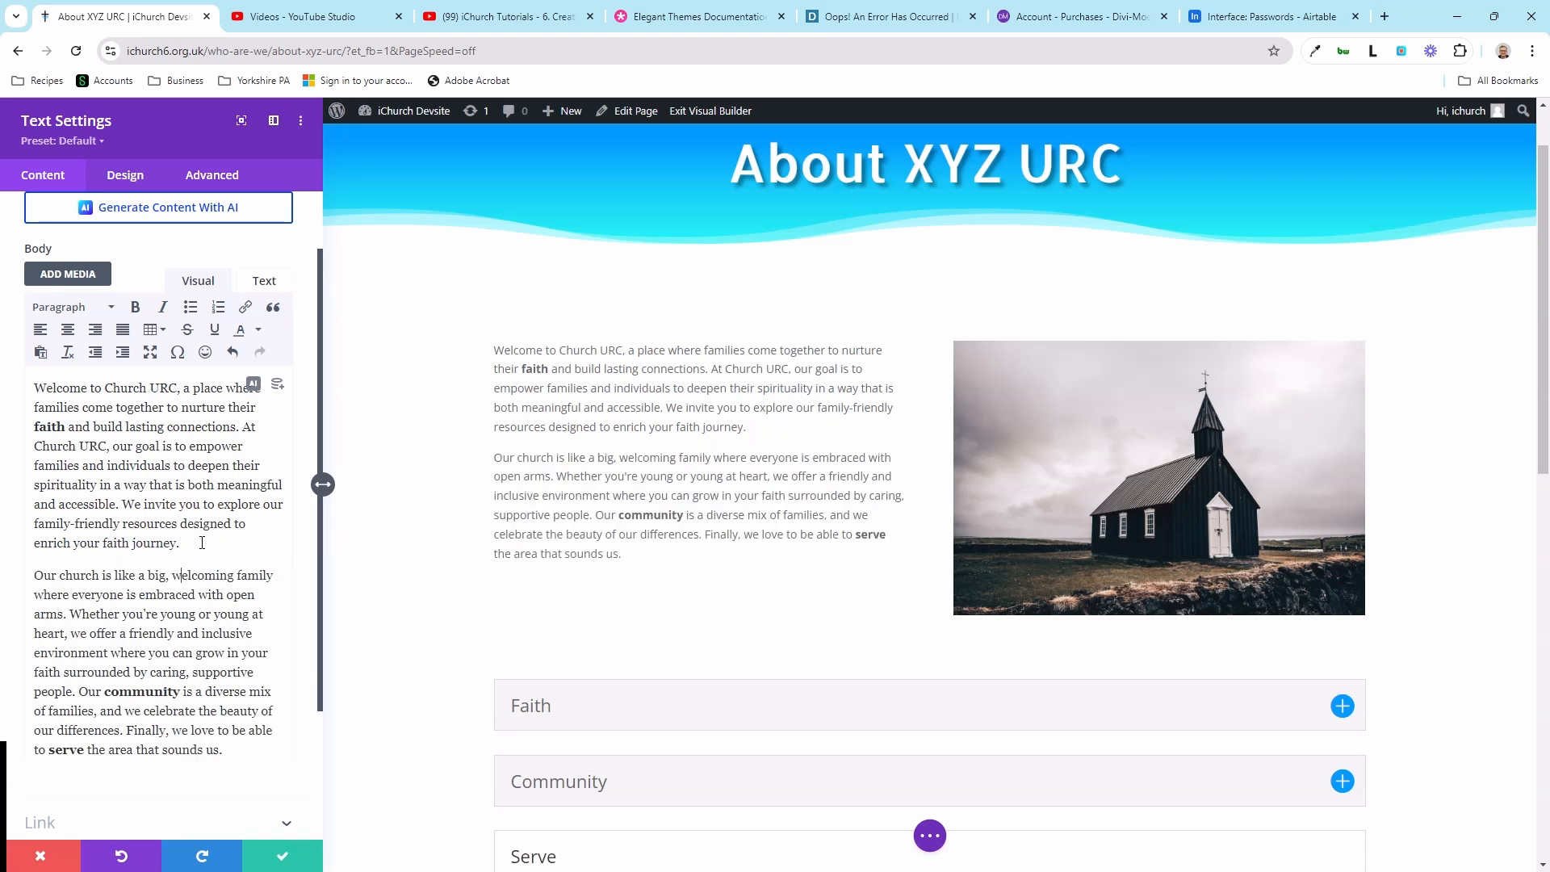
scroll(201, 543, up, 1)
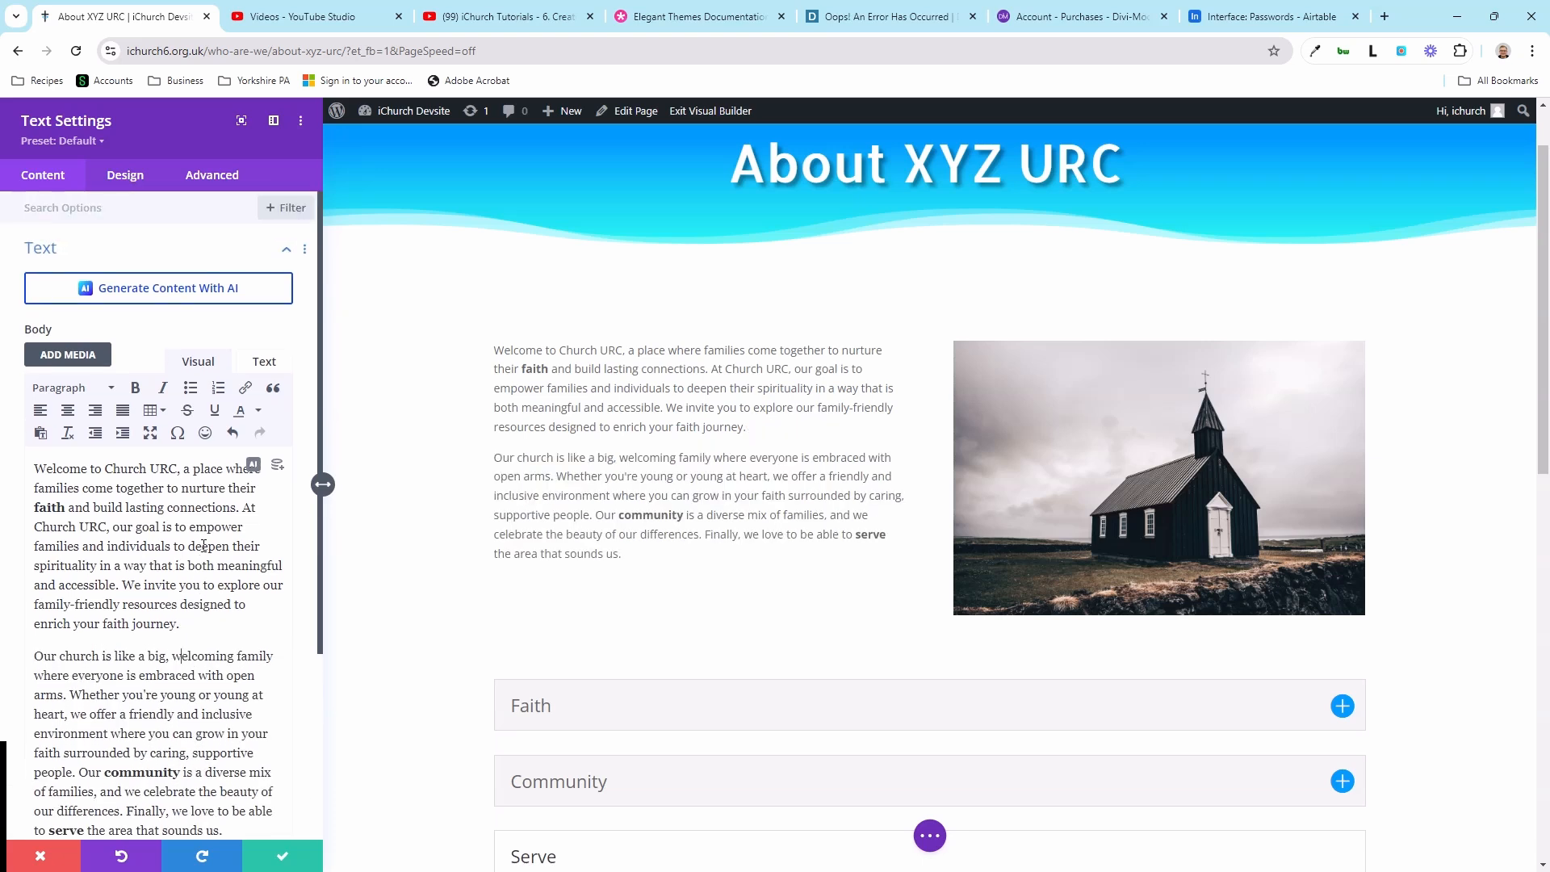
scroll(197, 533, down, 2)
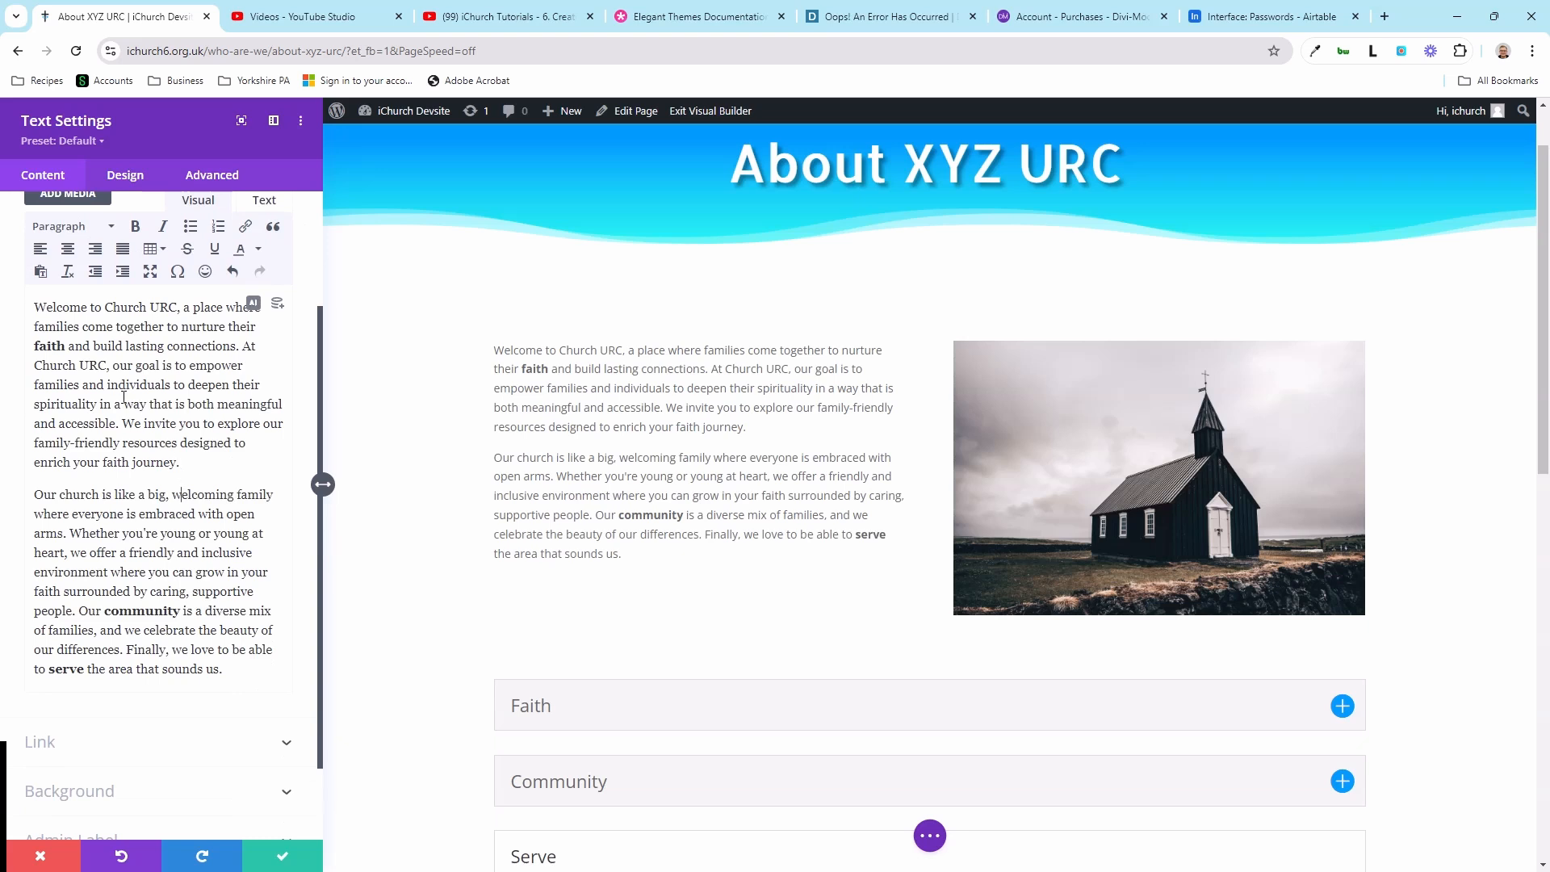
scroll(129, 404, down, 1)
scroll(147, 425, up, 1)
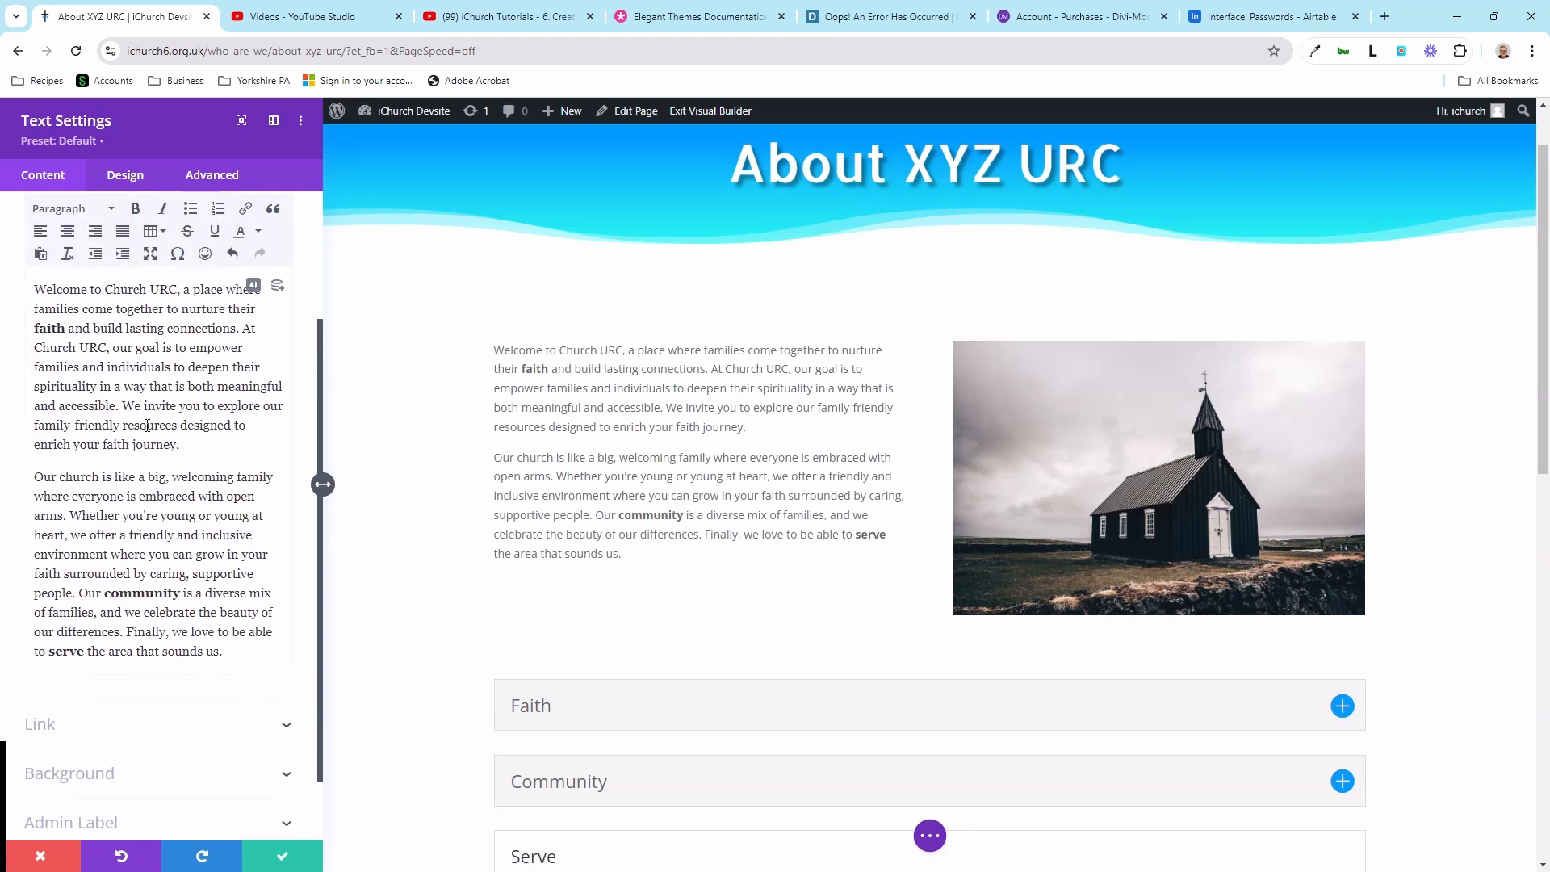
scroll(157, 460, up, 2)
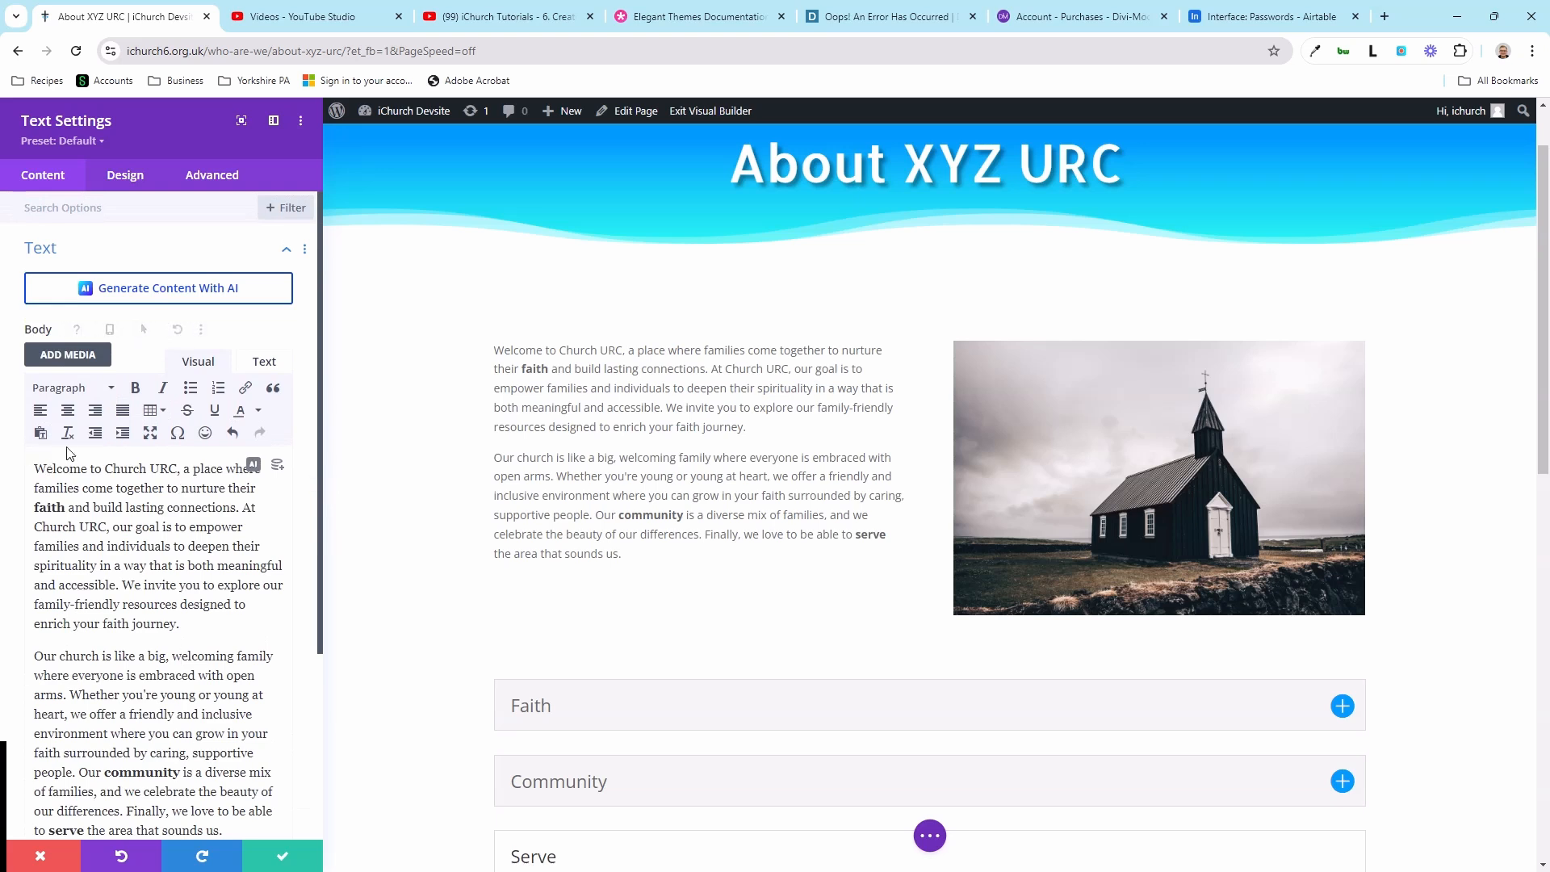
- Open the text module's design settings for text and set the text colour to the saved bright blue (#0099ff)
click(113, 179)
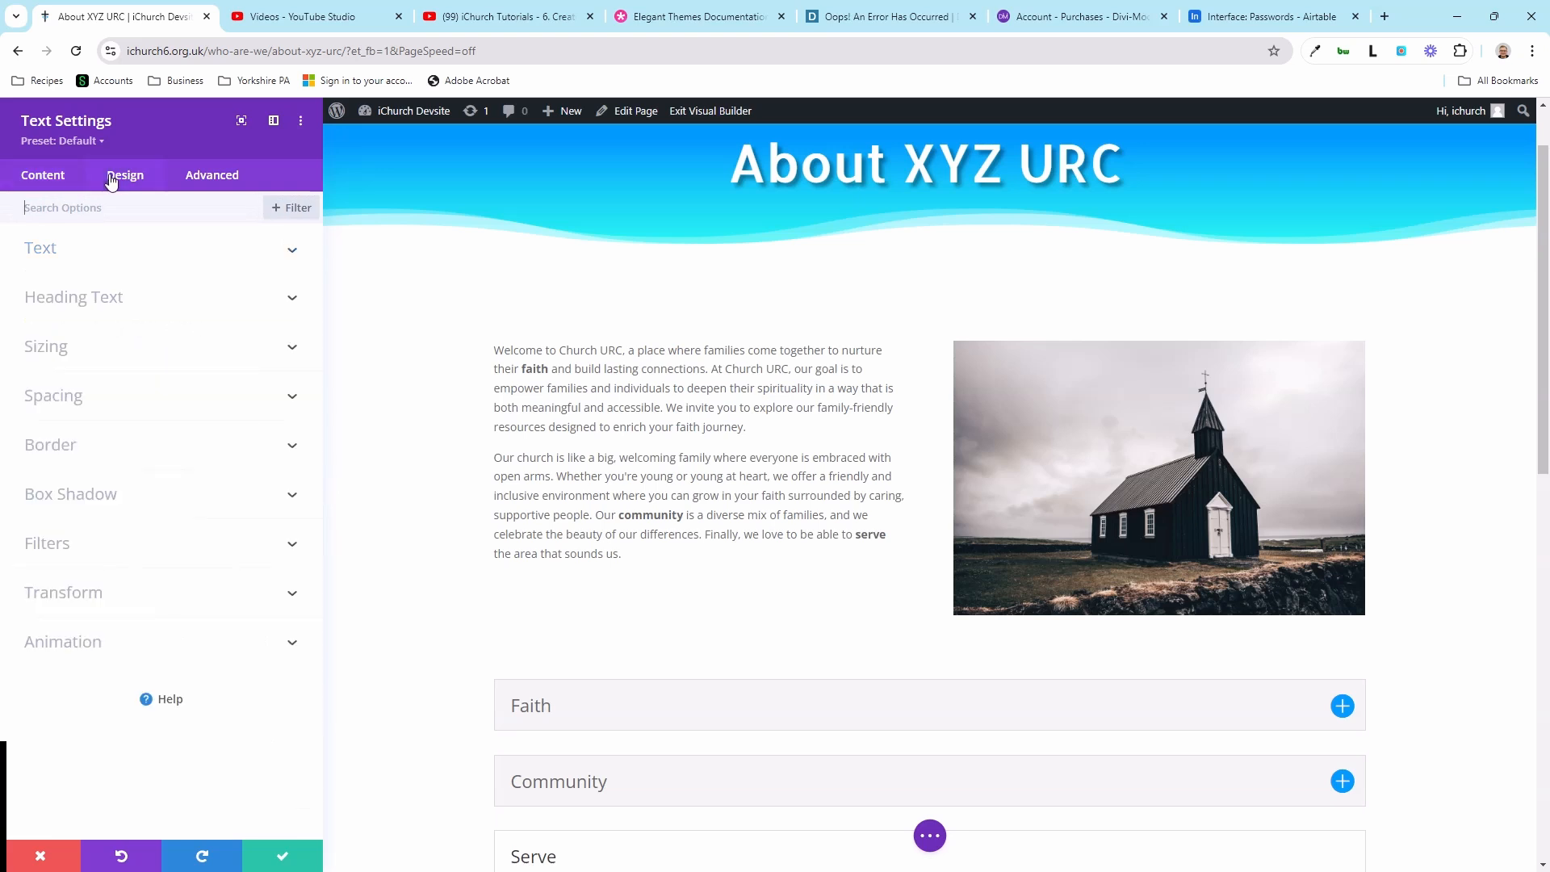
click(128, 260)
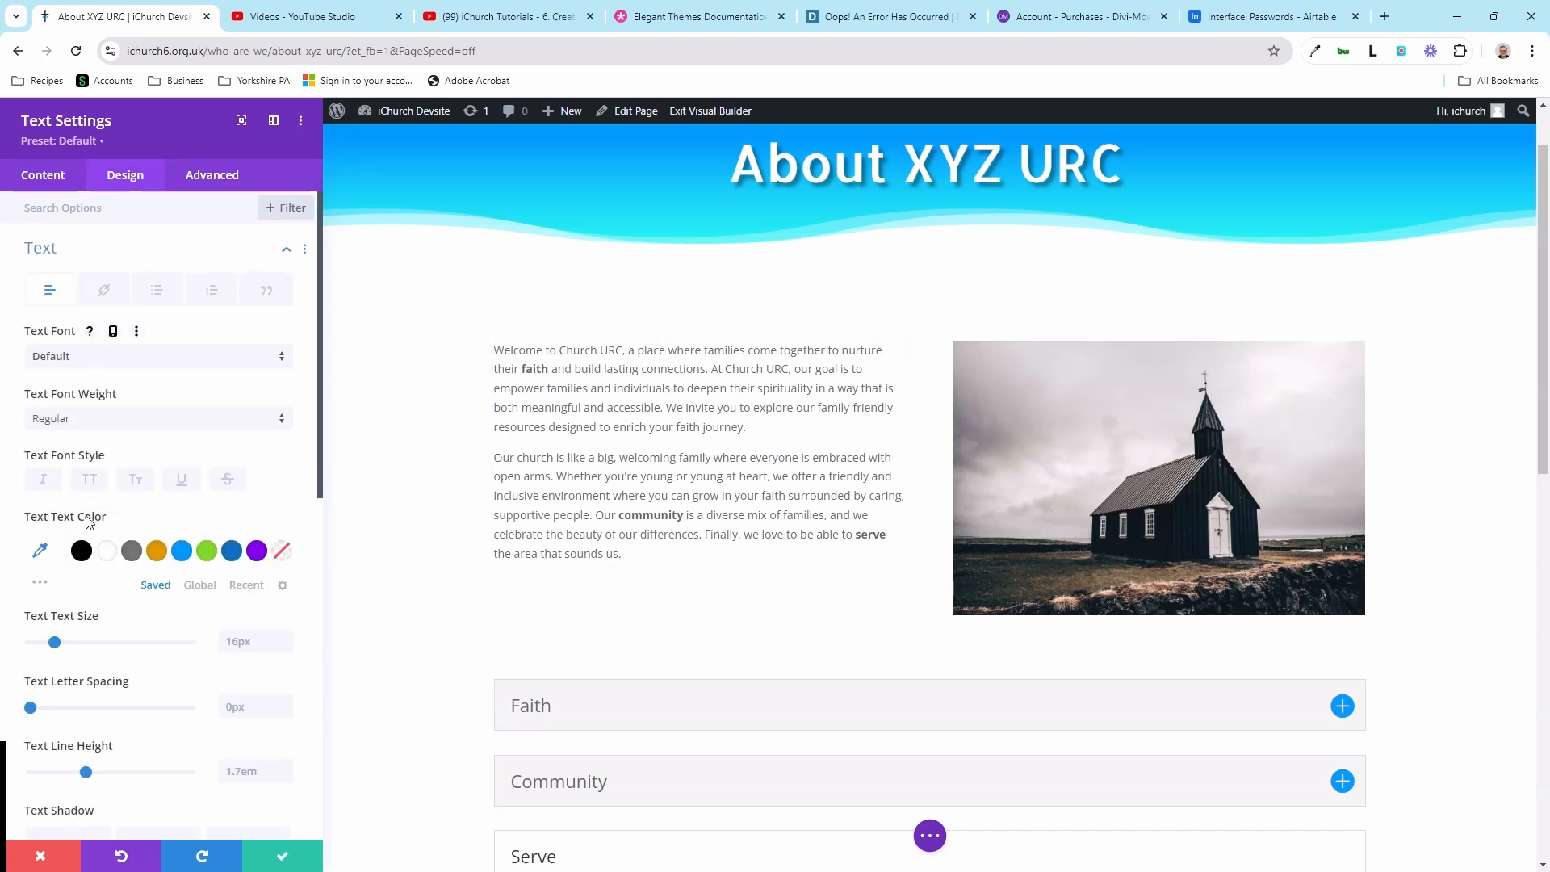
scroll(146, 562, down, 1)
click(183, 470)
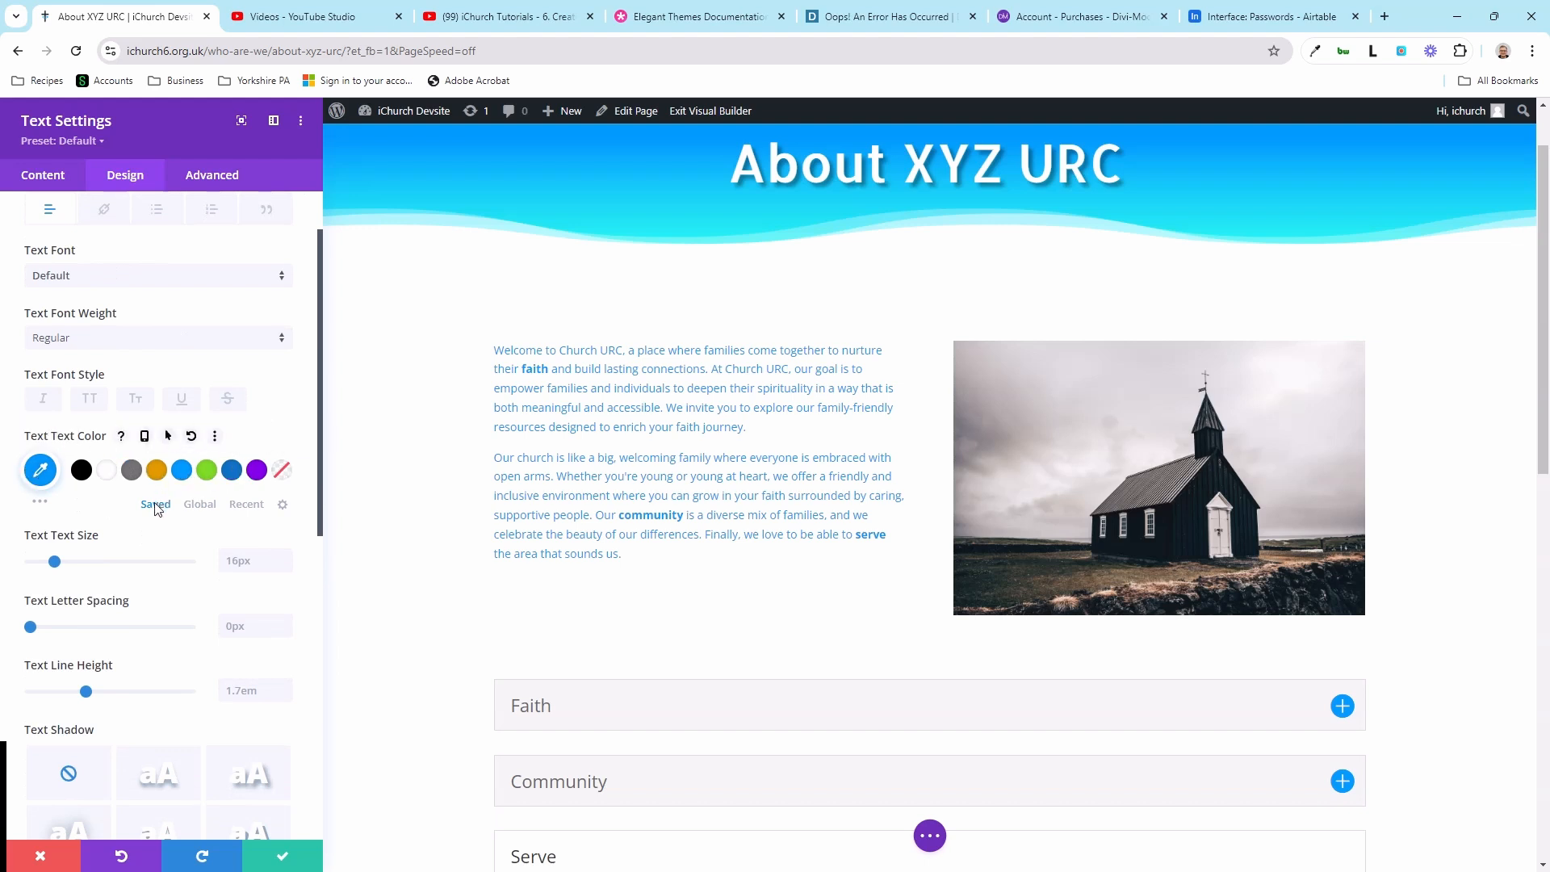
- Look at the recent colours, pick a custom bright green for the body text, and undo both text colour changes
click(241, 506)
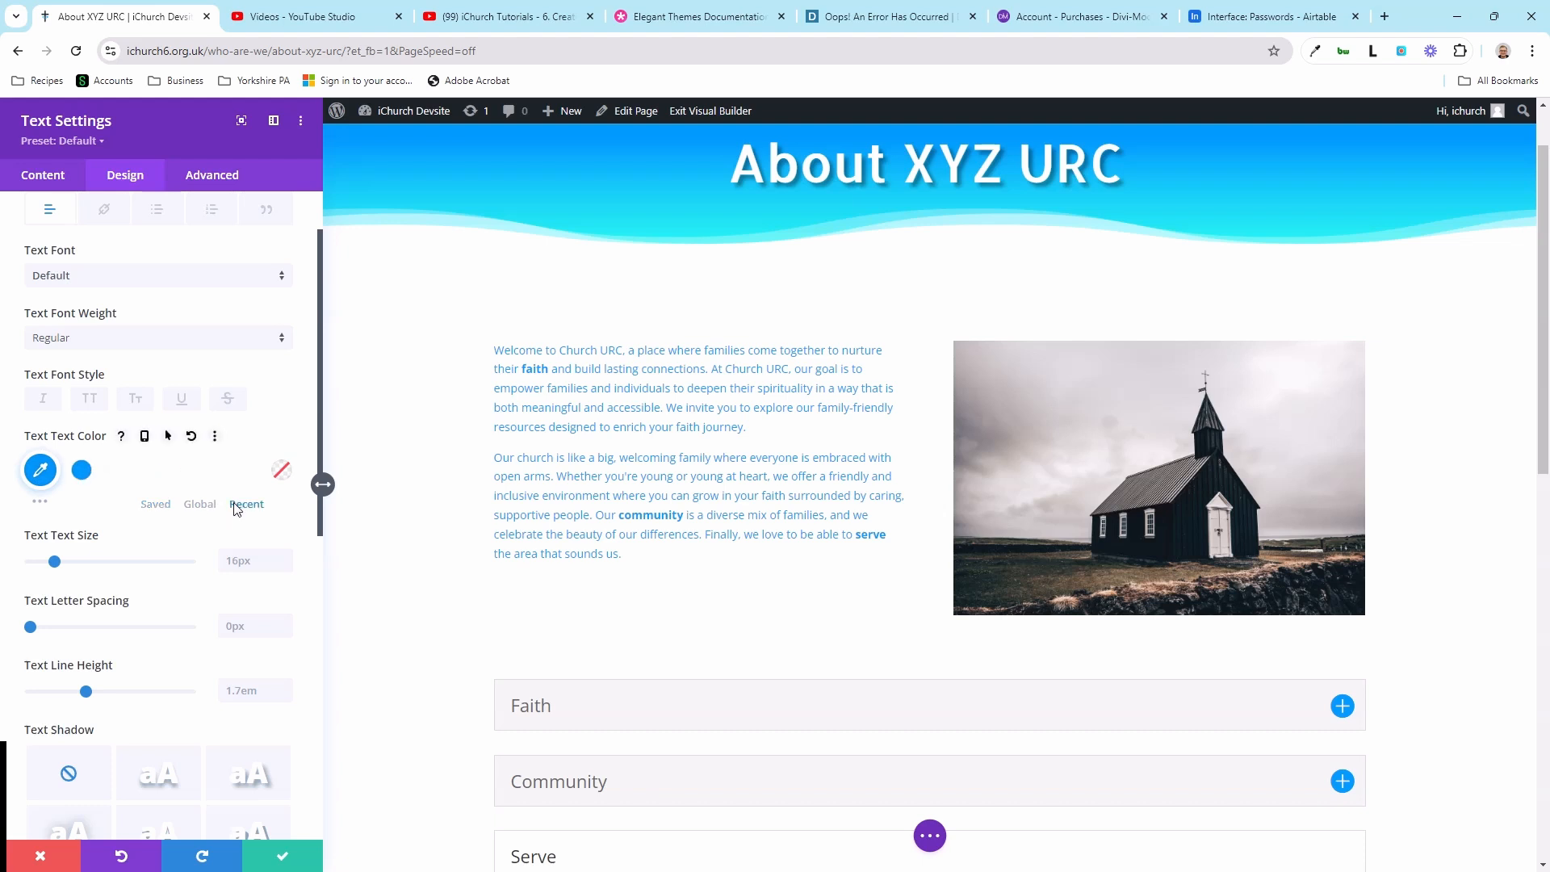
click(155, 504)
click(39, 472)
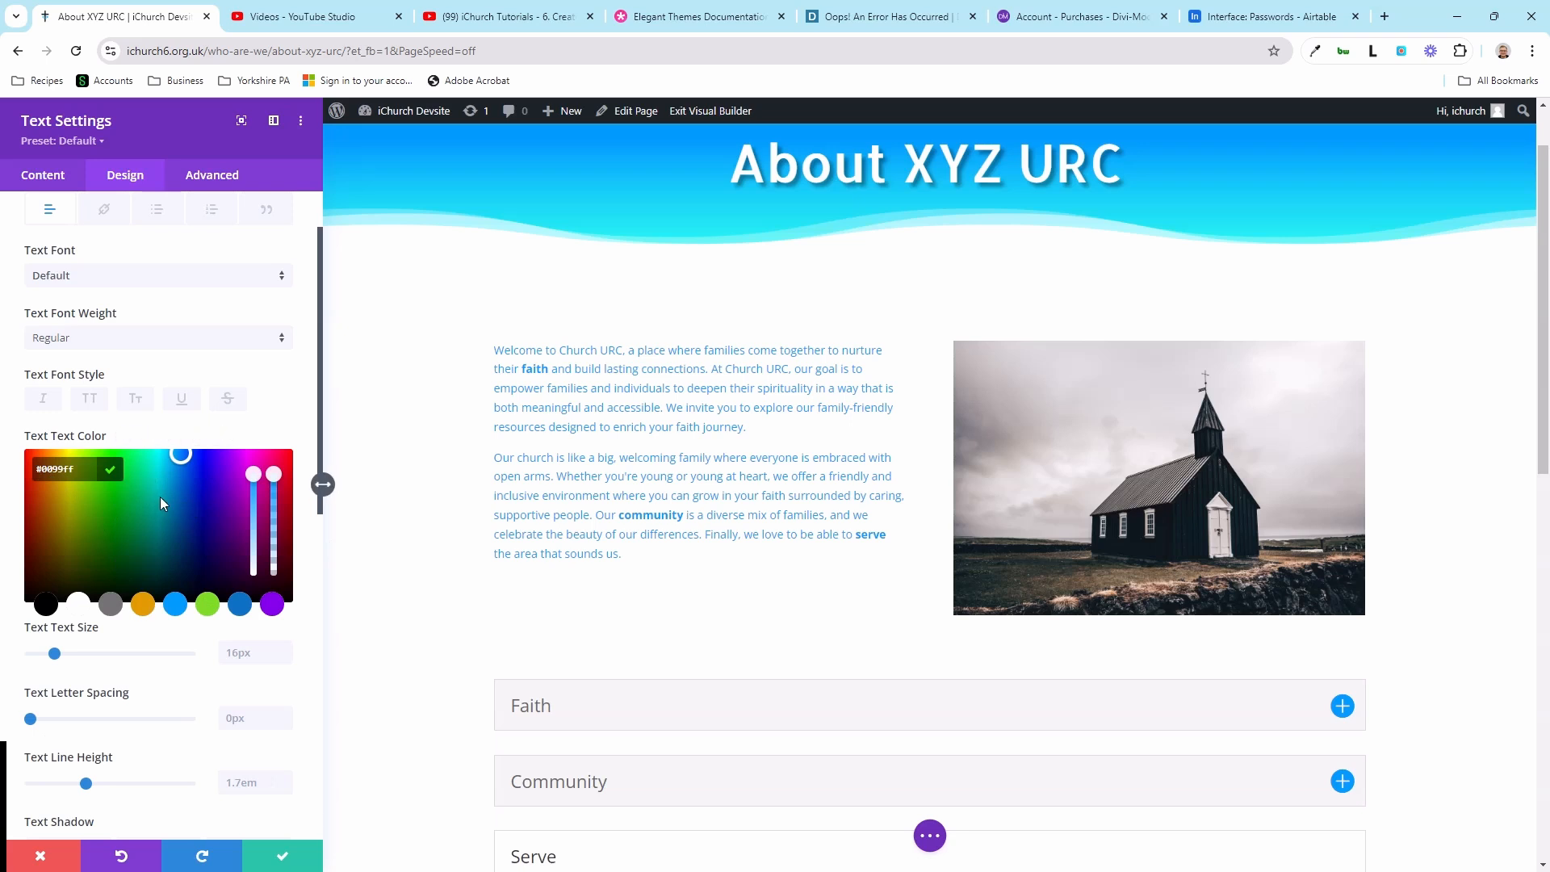
drag(162, 491, 128, 464)
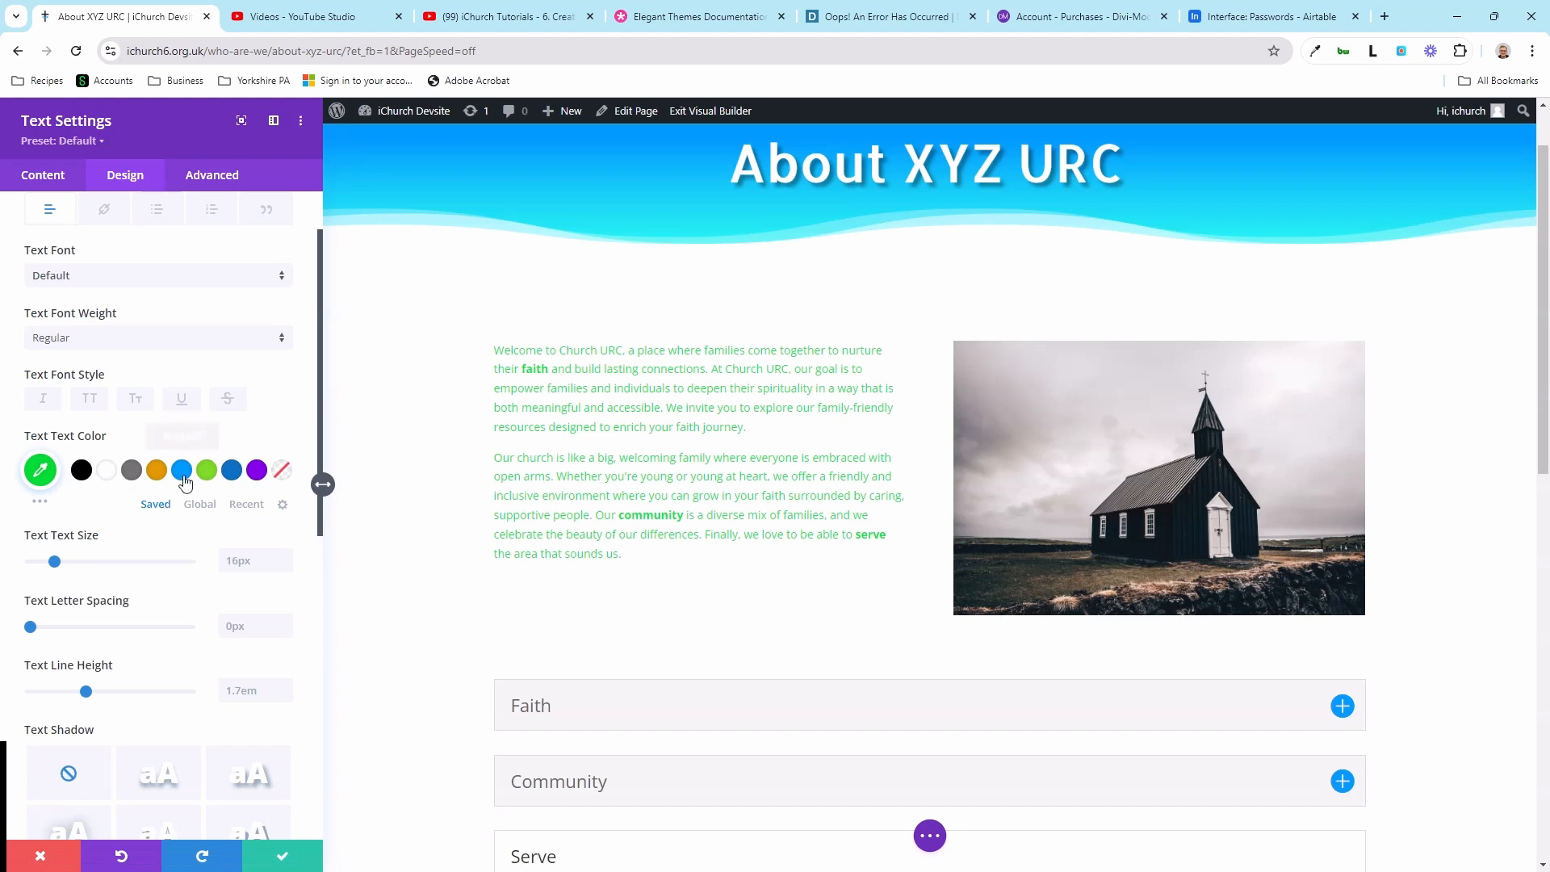
click(108, 863)
click(108, 863)
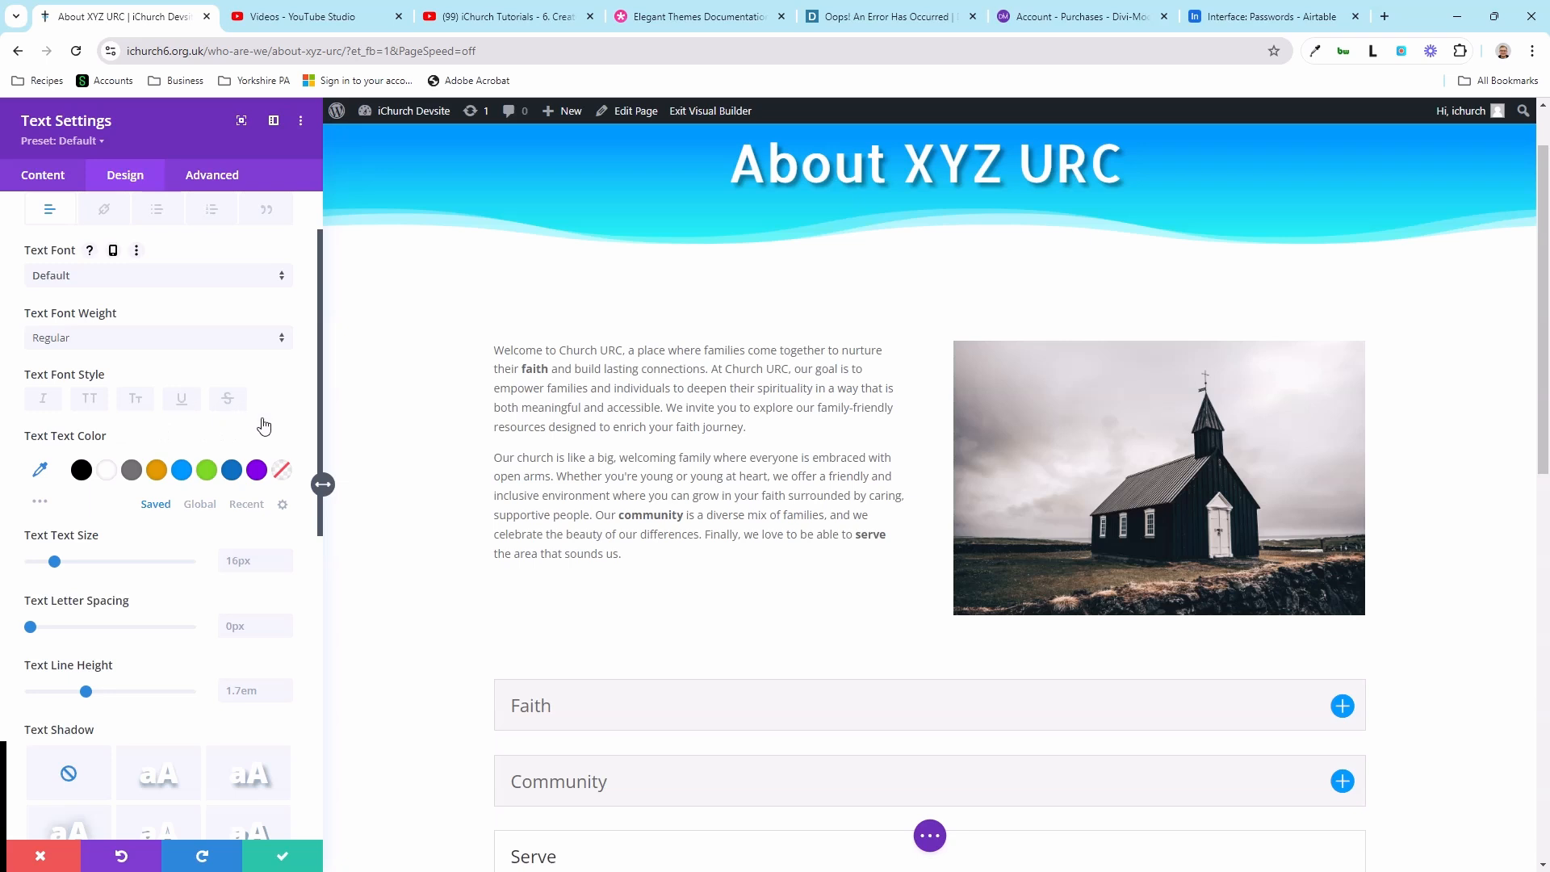
- Examine the text module's shadow, alignment, sizing and spacing design options
scroll(259, 422, down, 1)
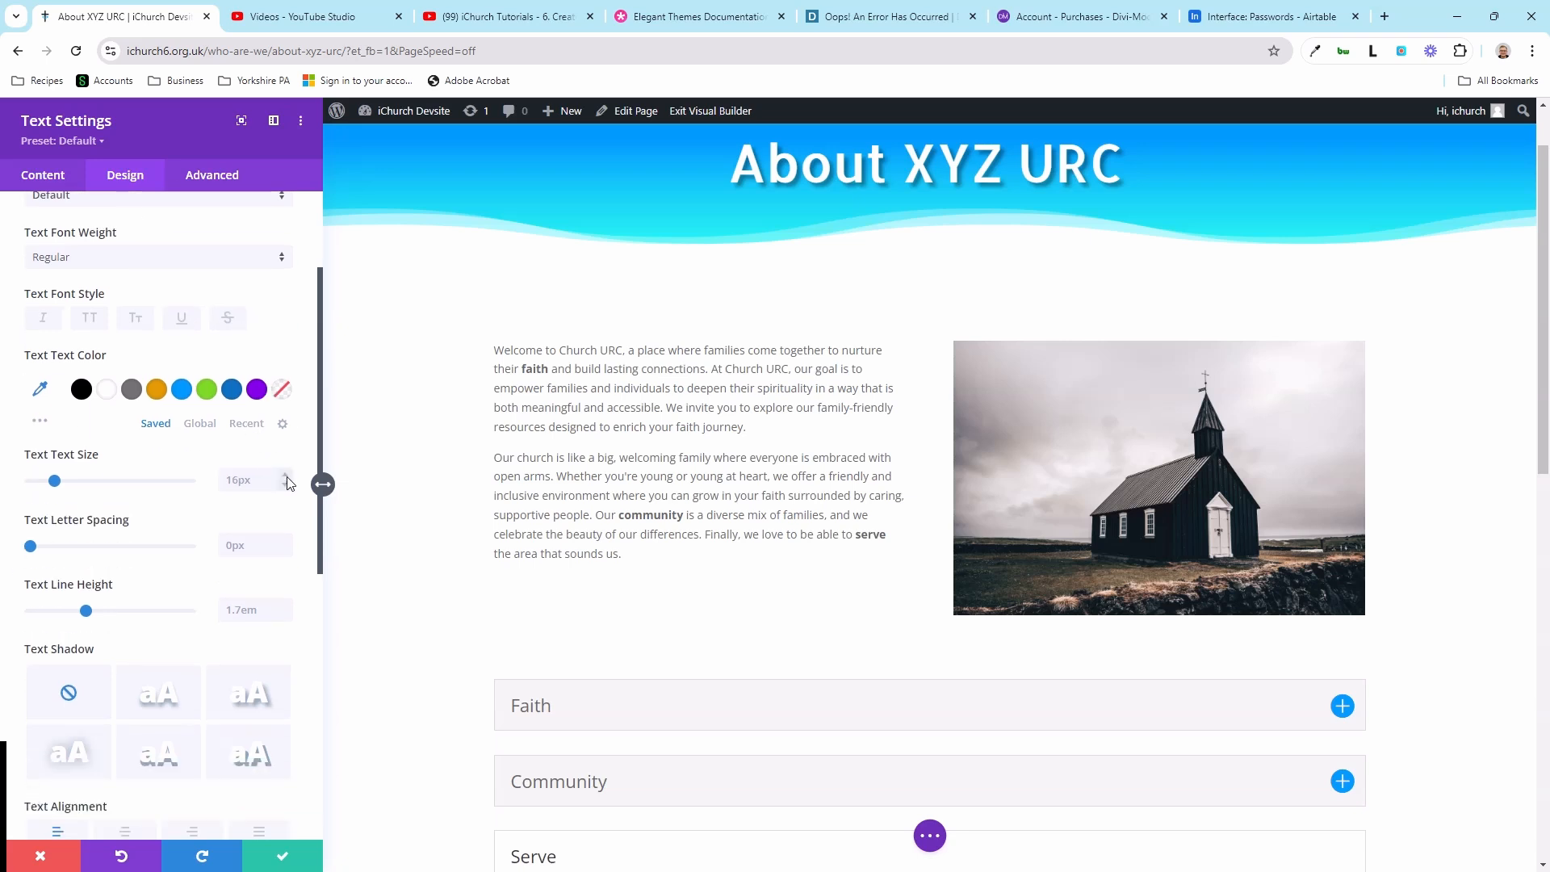
scroll(202, 573, down, 5)
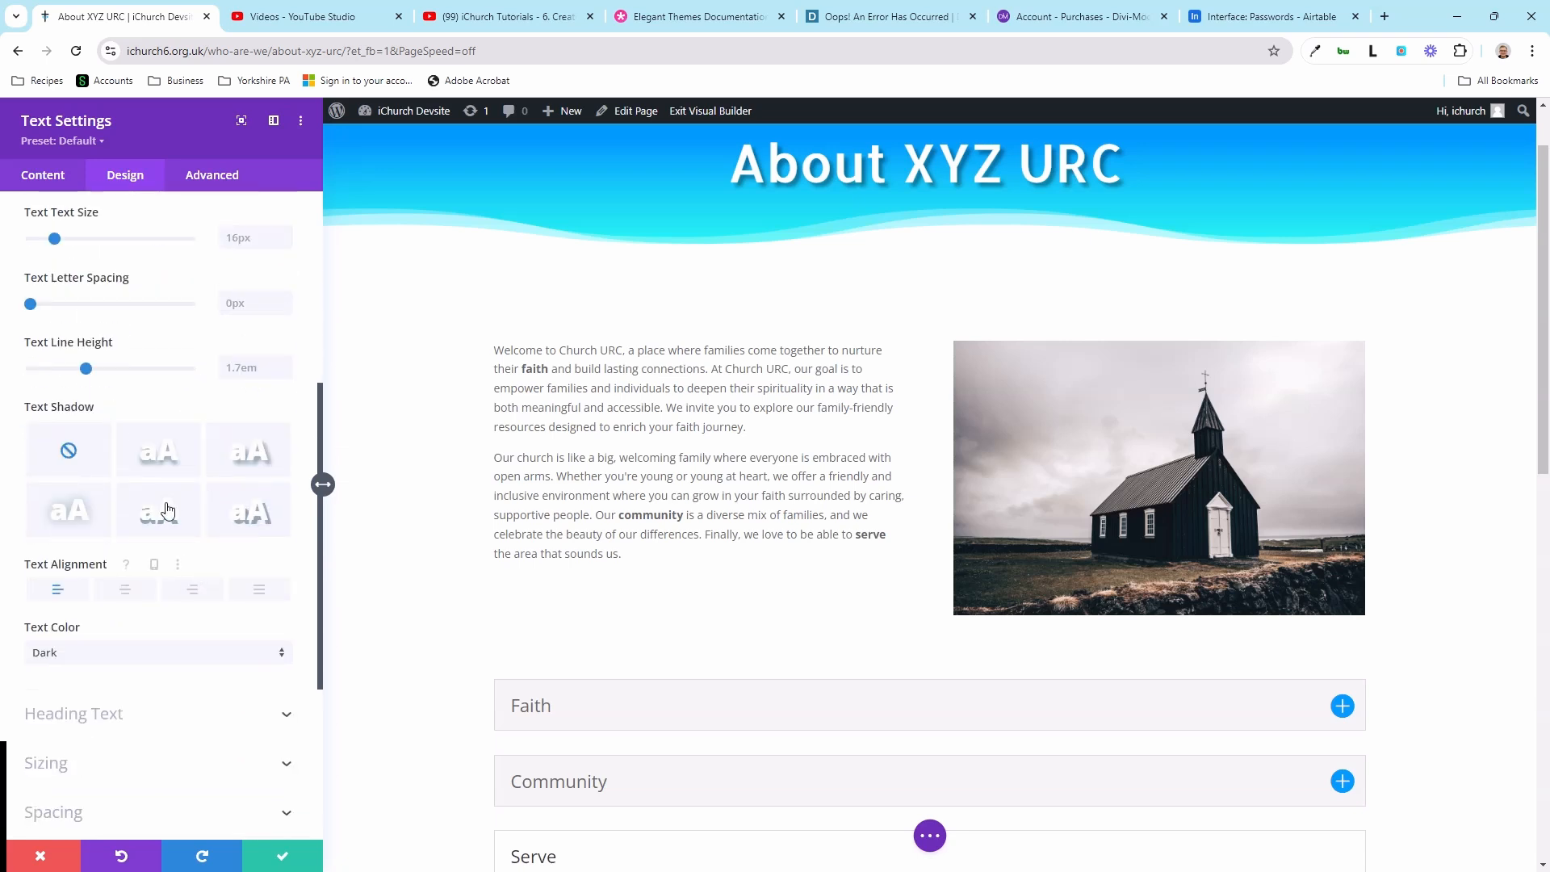
scroll(211, 396, up, 1)
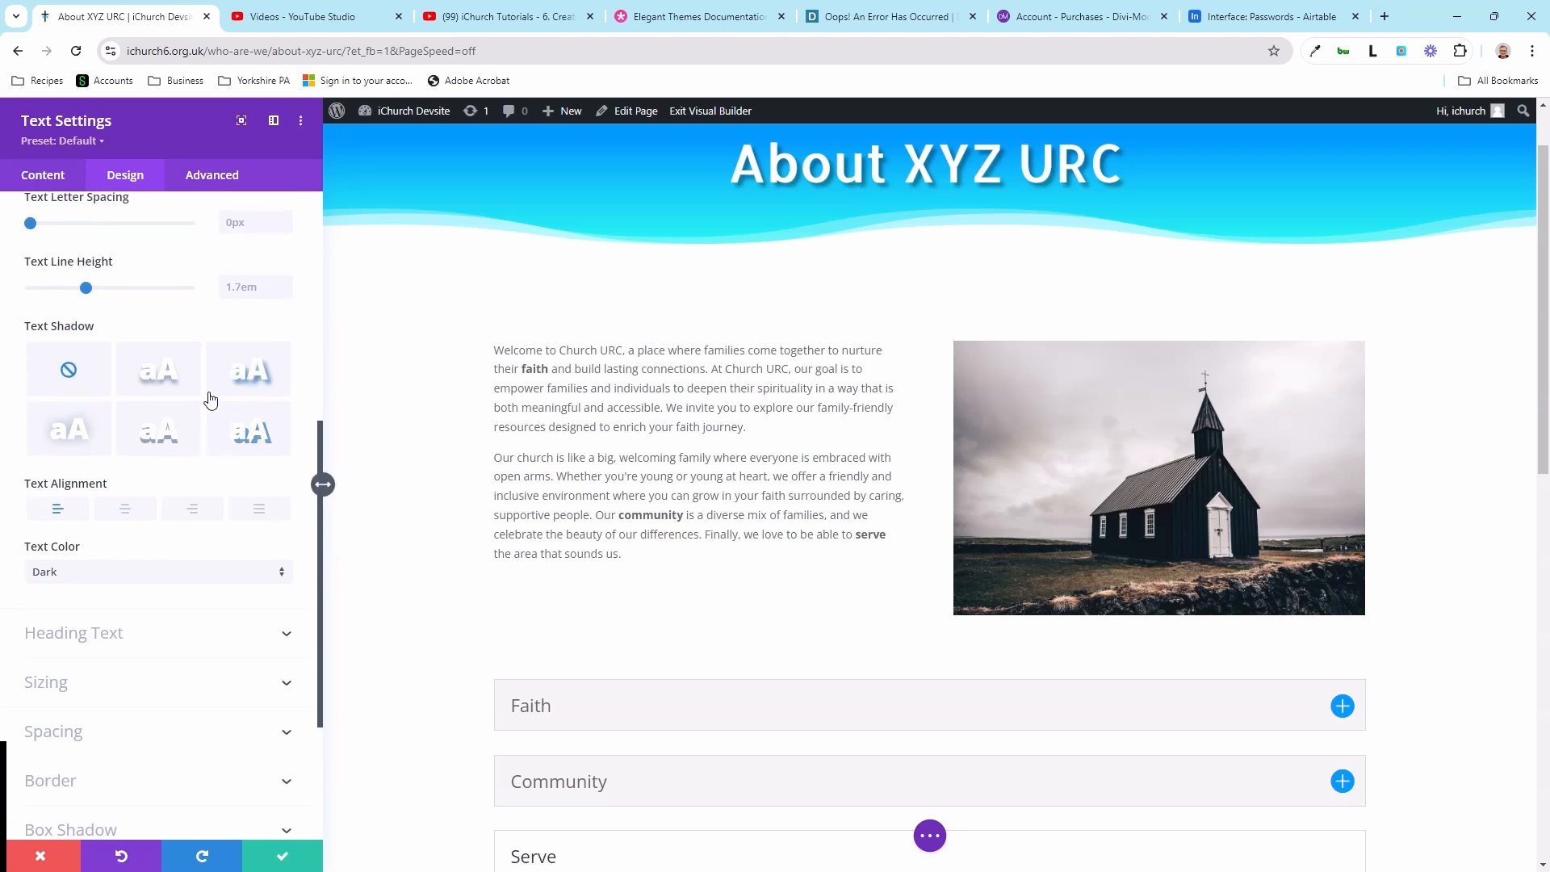
scroll(211, 395, down, 1)
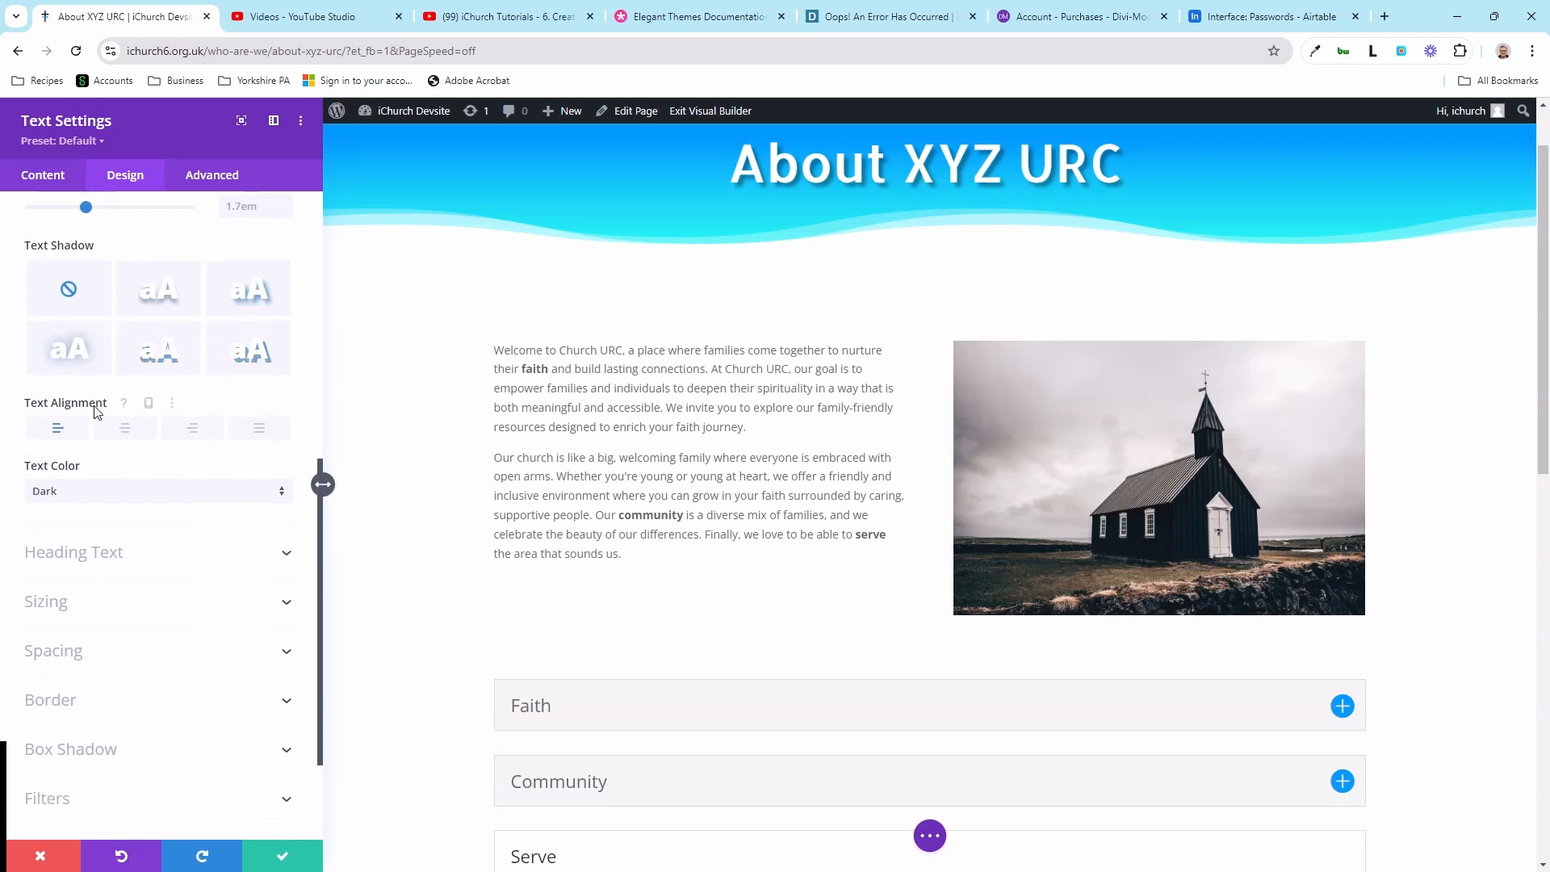
scroll(105, 484, down, 2)
click(41, 453)
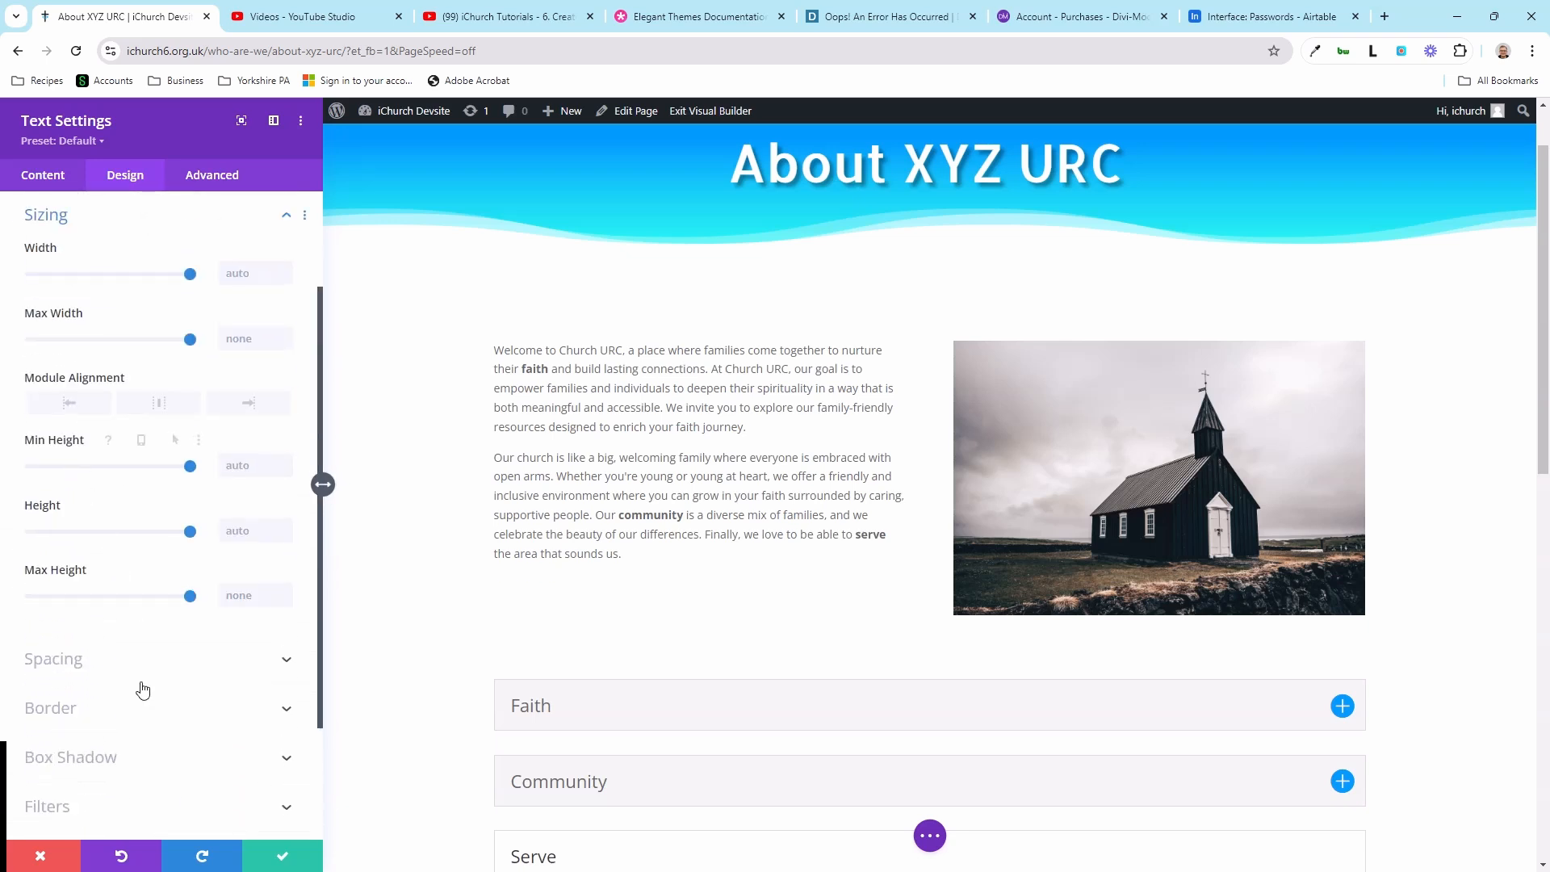
click(77, 658)
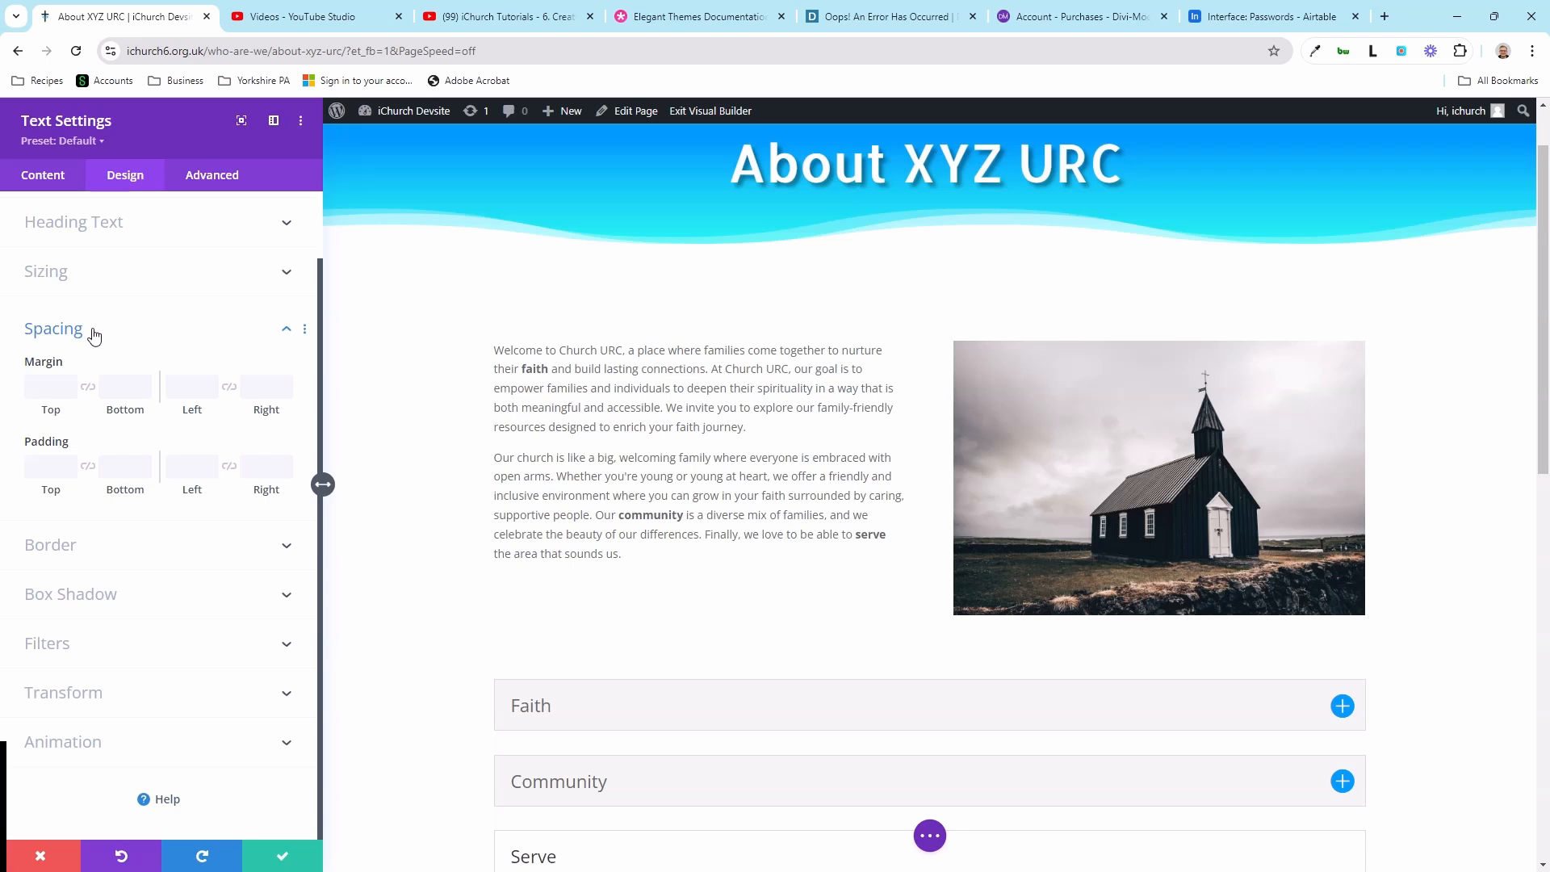
- Lower the text module's maximum height in the sizing options and reset it to its default
click(113, 290)
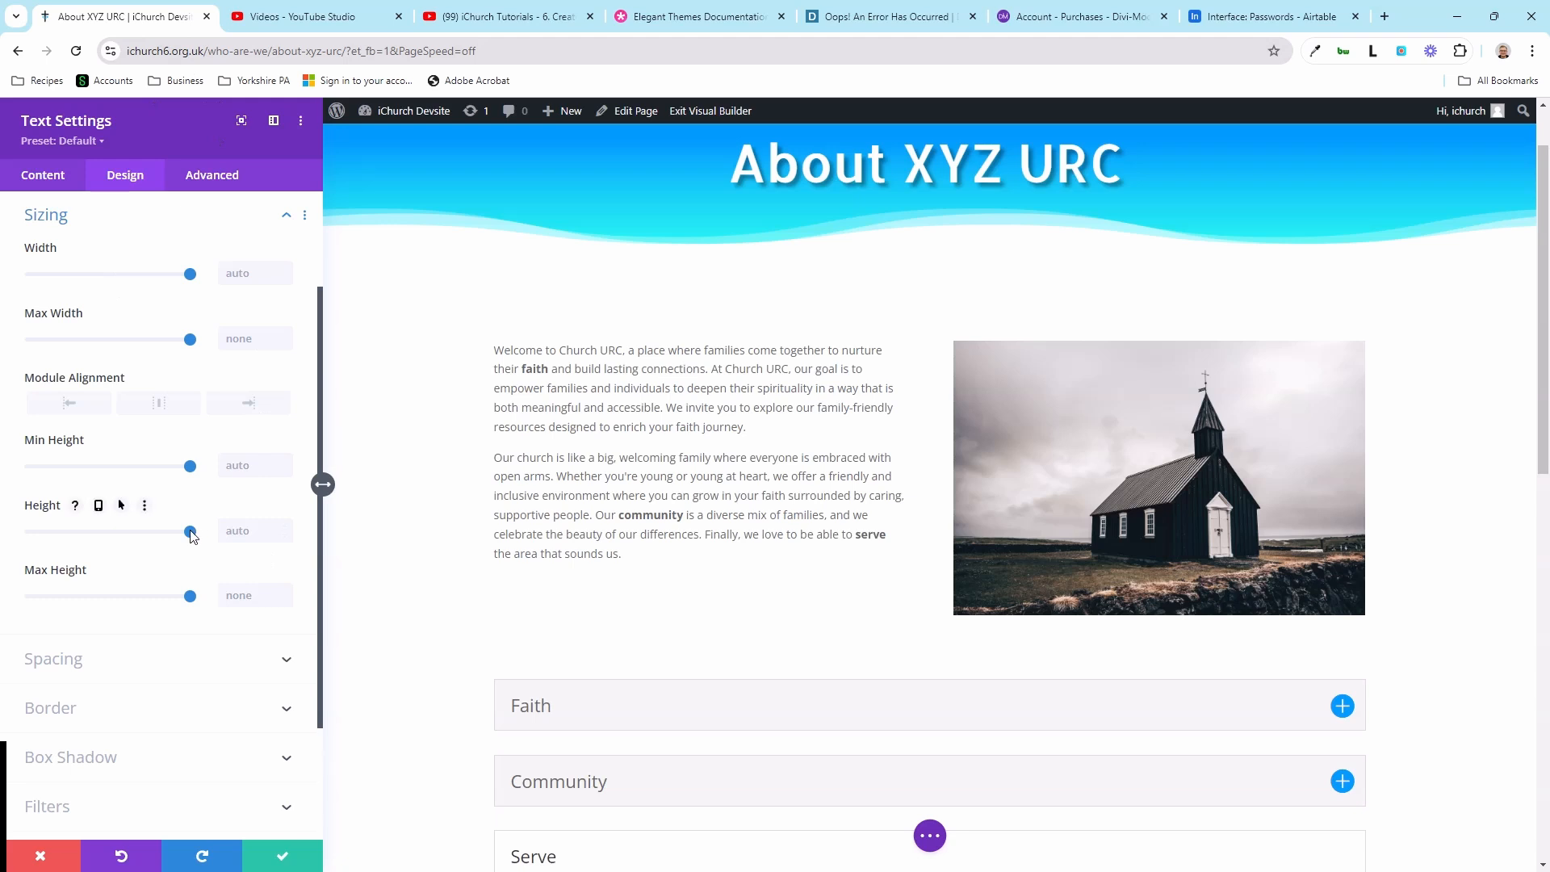
mouse_move(189, 596)
mouse_down()
mouse_move(137, 602)
mouse_move(170, 597)
mouse_up()
click(170, 572)
scroll(218, 360, up, 3)
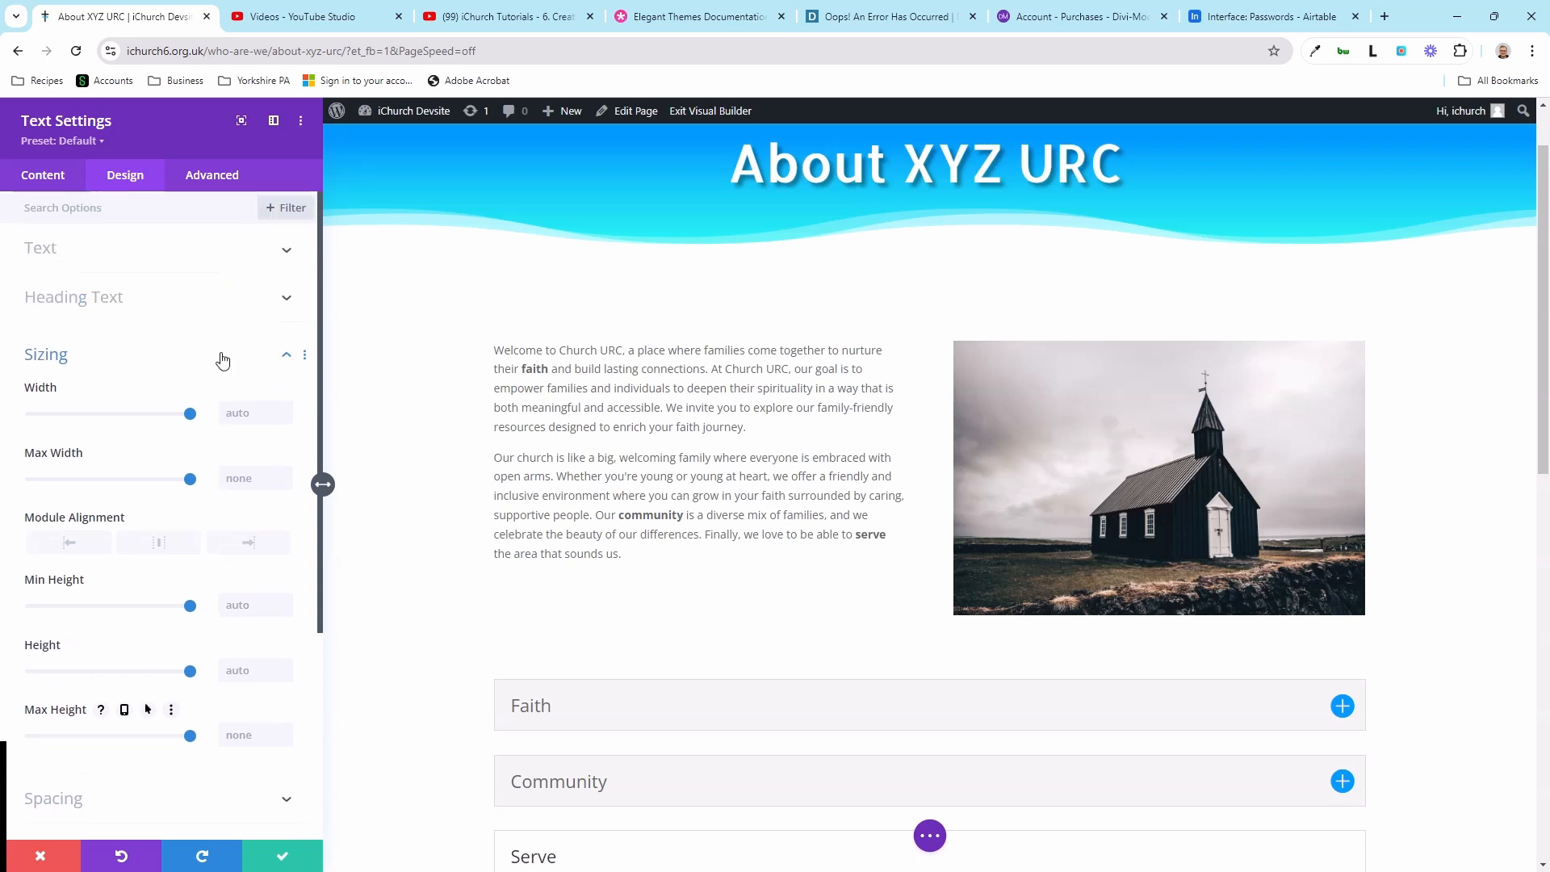
- Set the body text size to 18px in the text design options
click(175, 365)
click(186, 259)
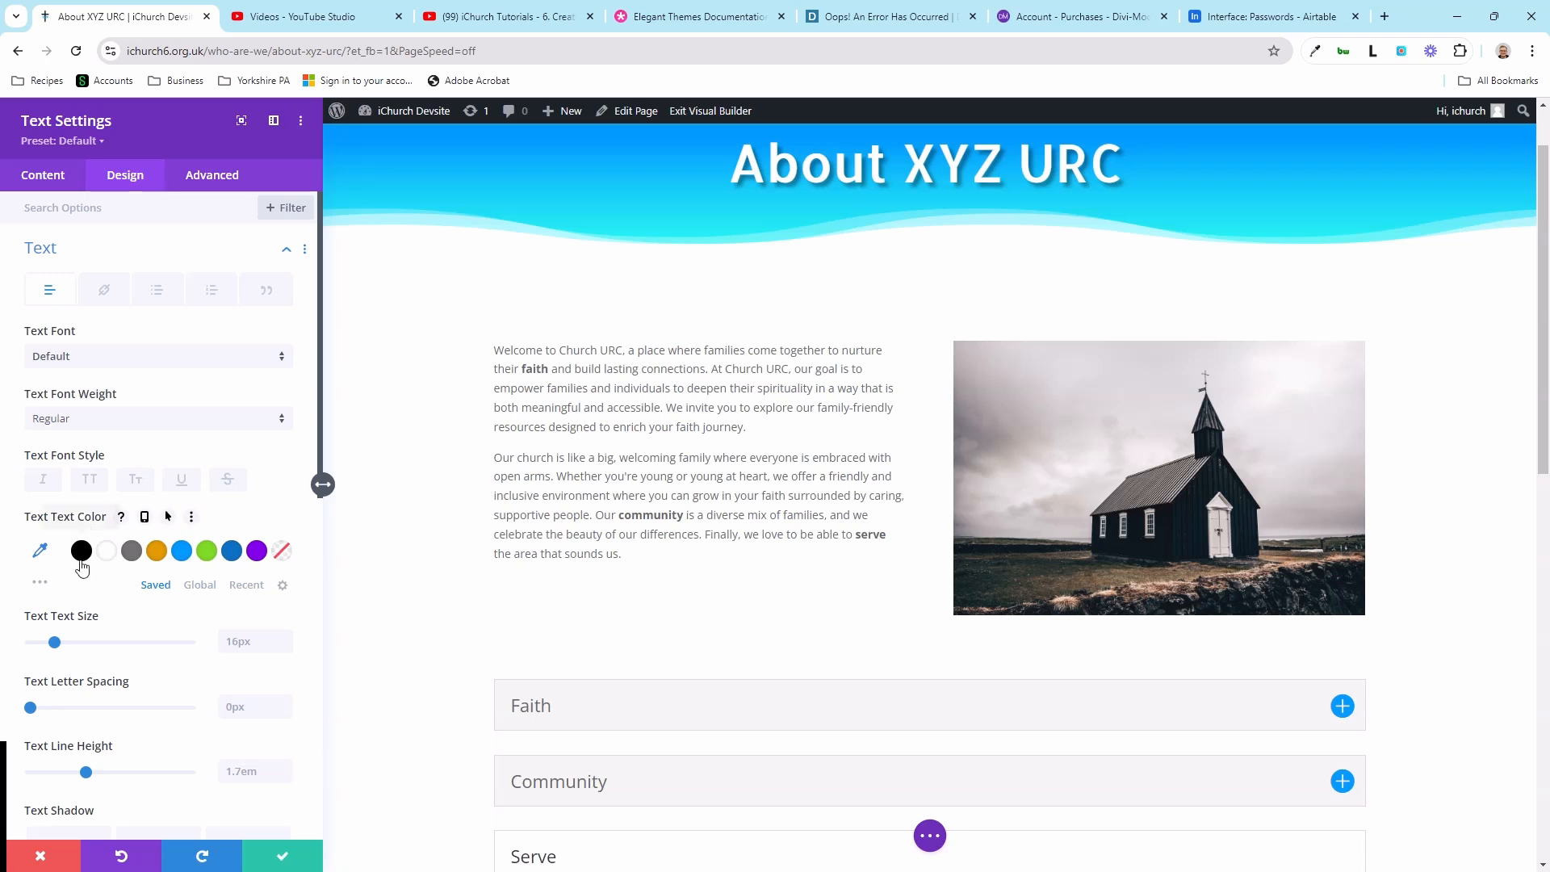
scroll(82, 568, down, 1)
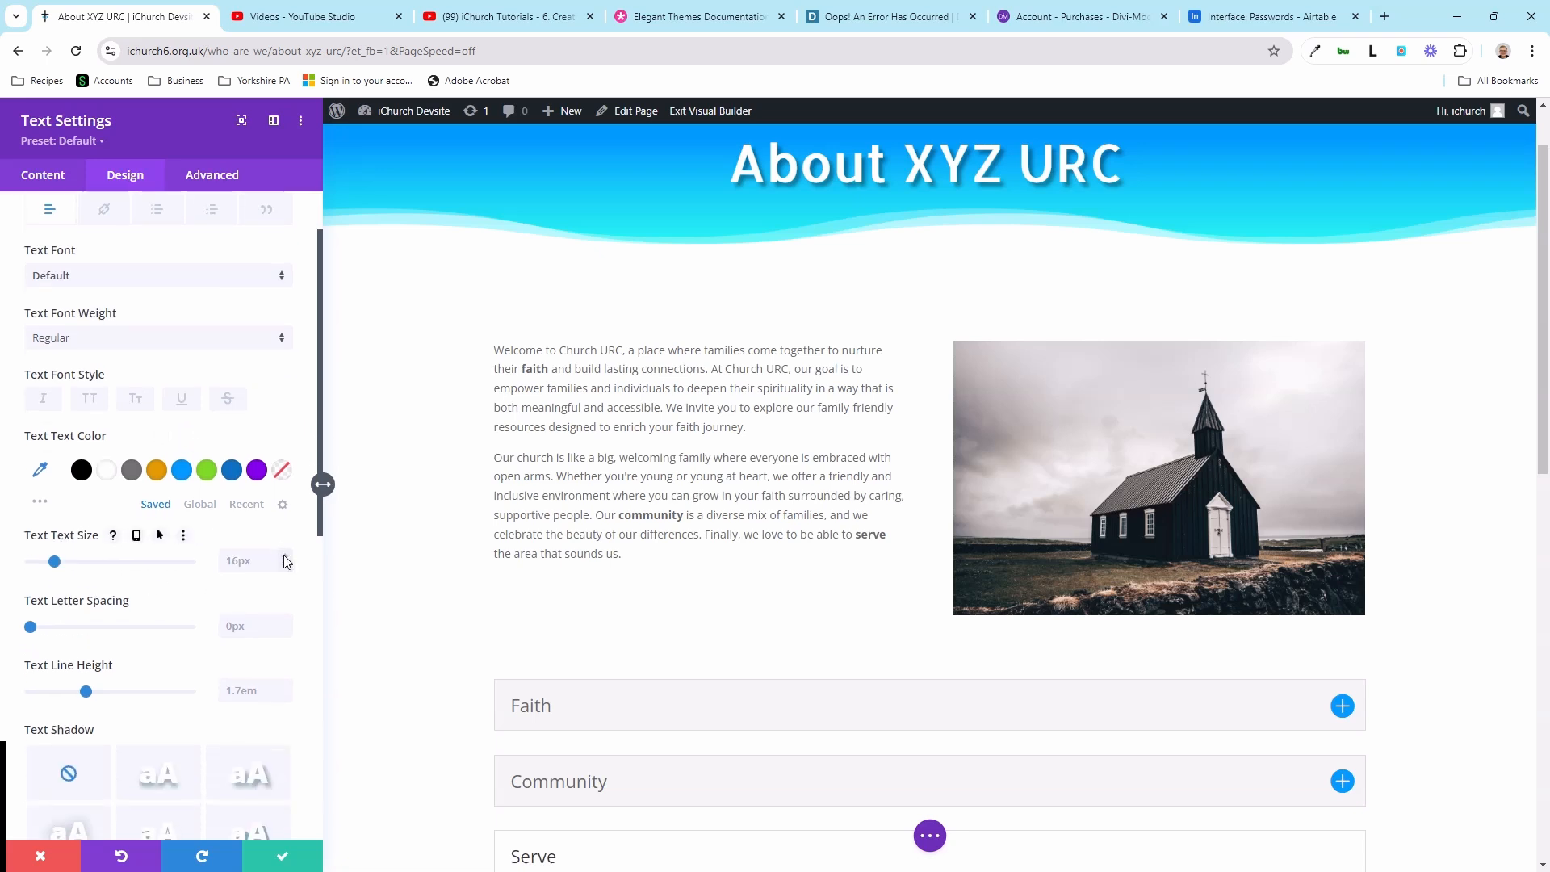
click(283, 554)
click(283, 555)
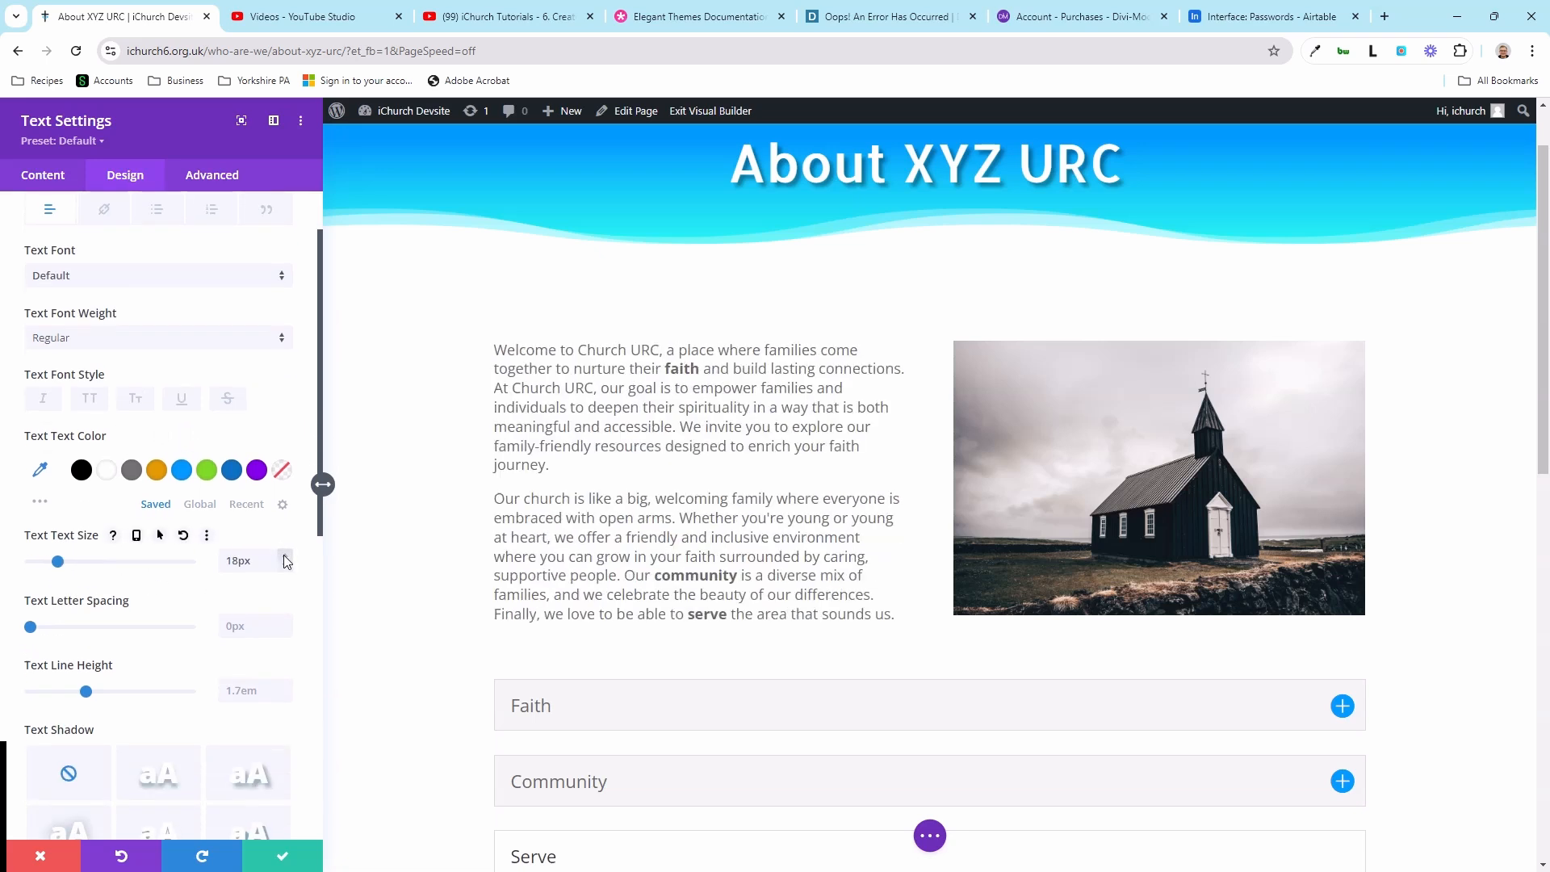
- Show the per-device settings for the text size and preview the page in tablet and phone views
click(137, 538)
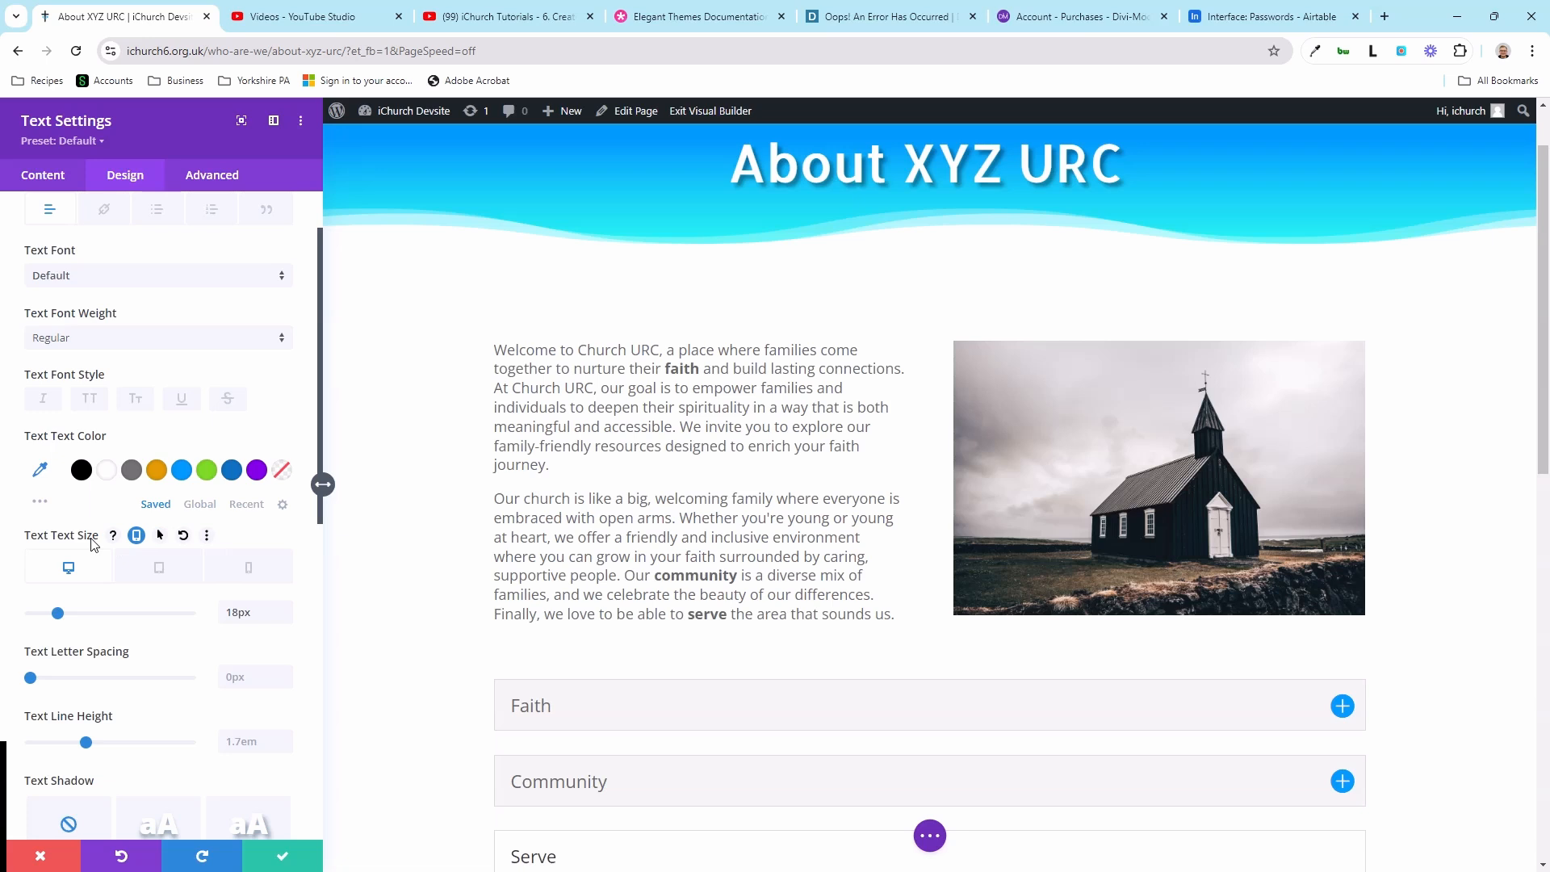
click(161, 576)
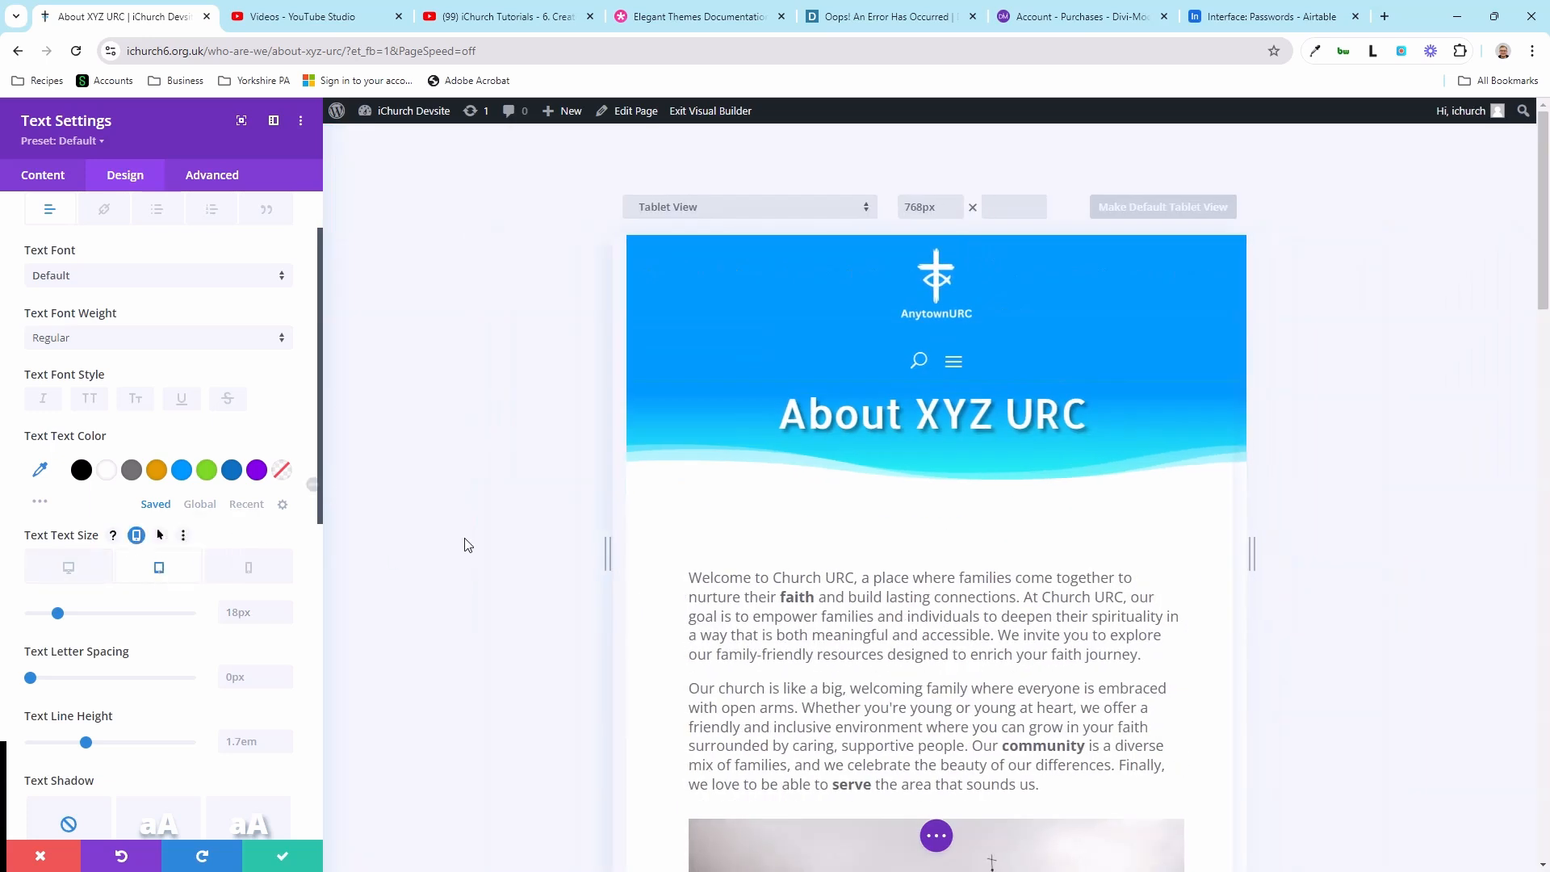
scroll(836, 536, down, 4)
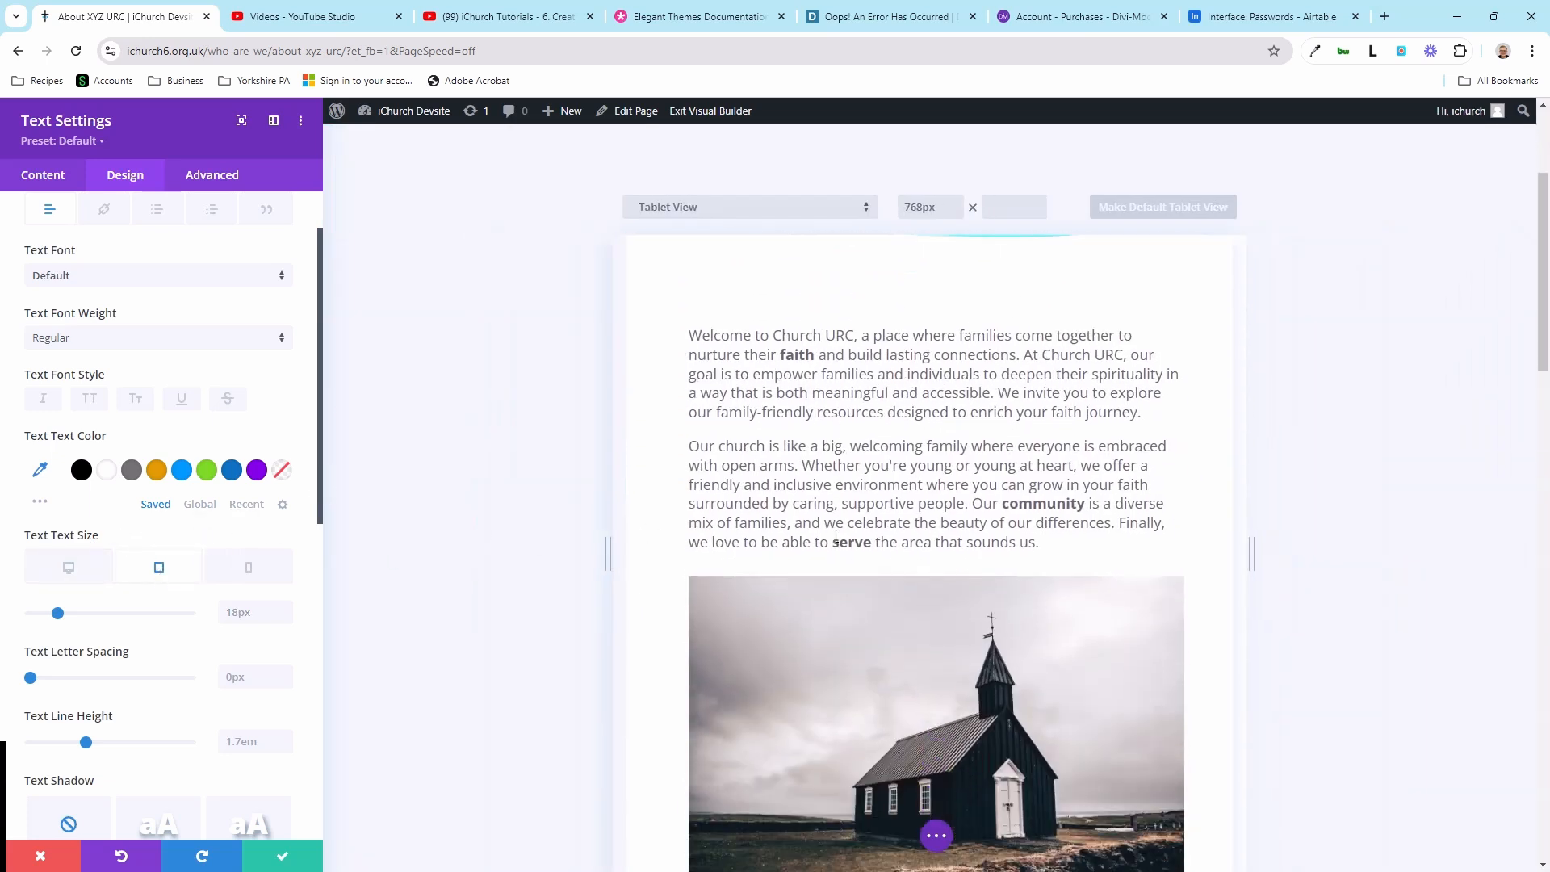
click(248, 568)
scroll(894, 537, up, 15)
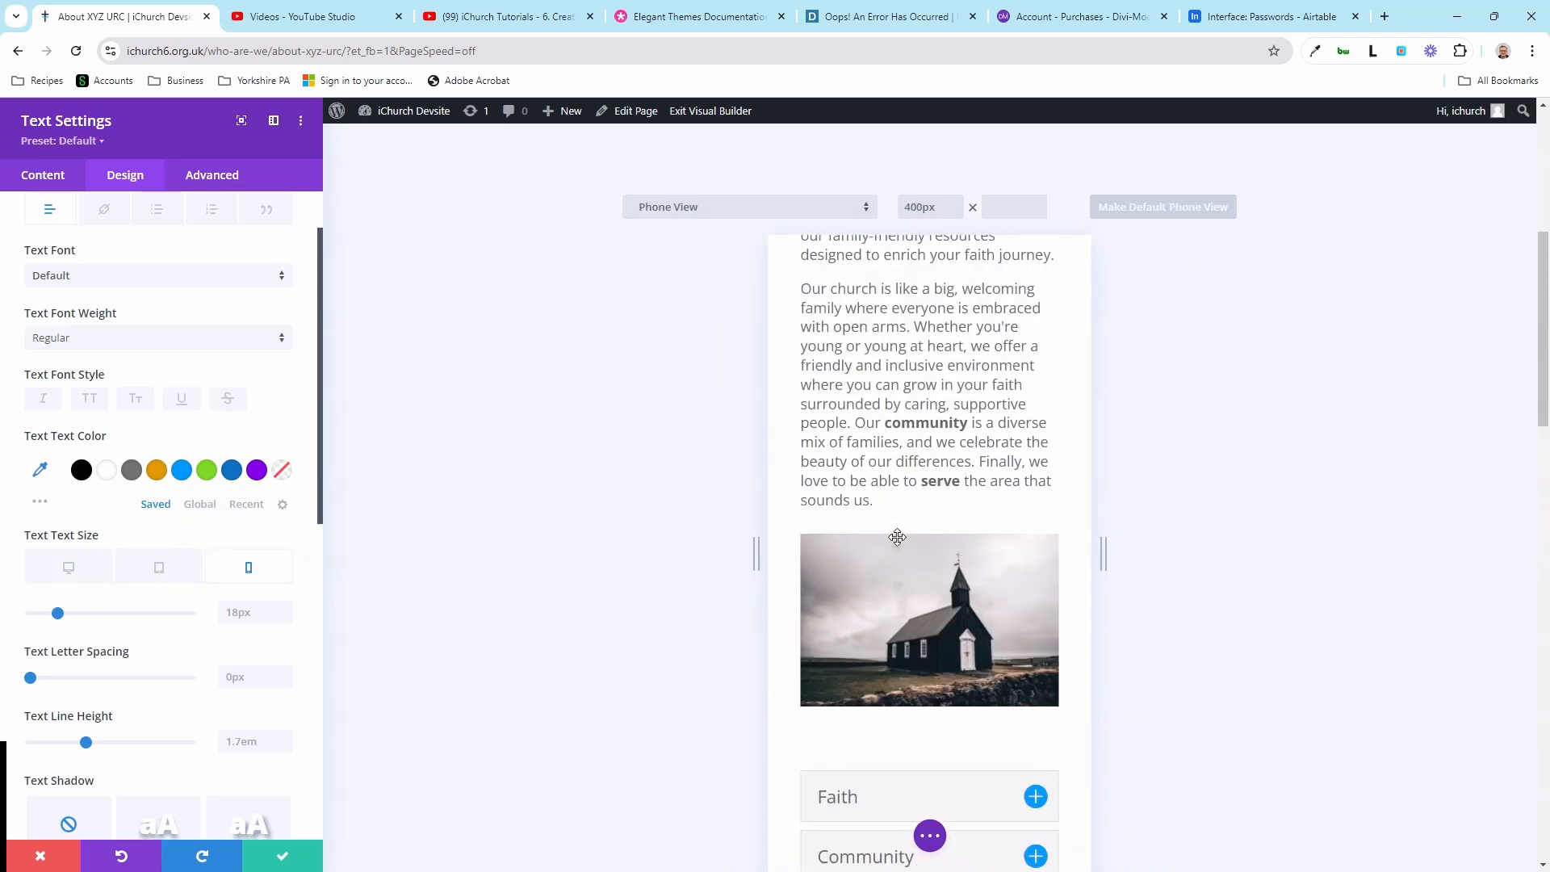
scroll(897, 537, down, 3)
scroll(893, 533, up, 5)
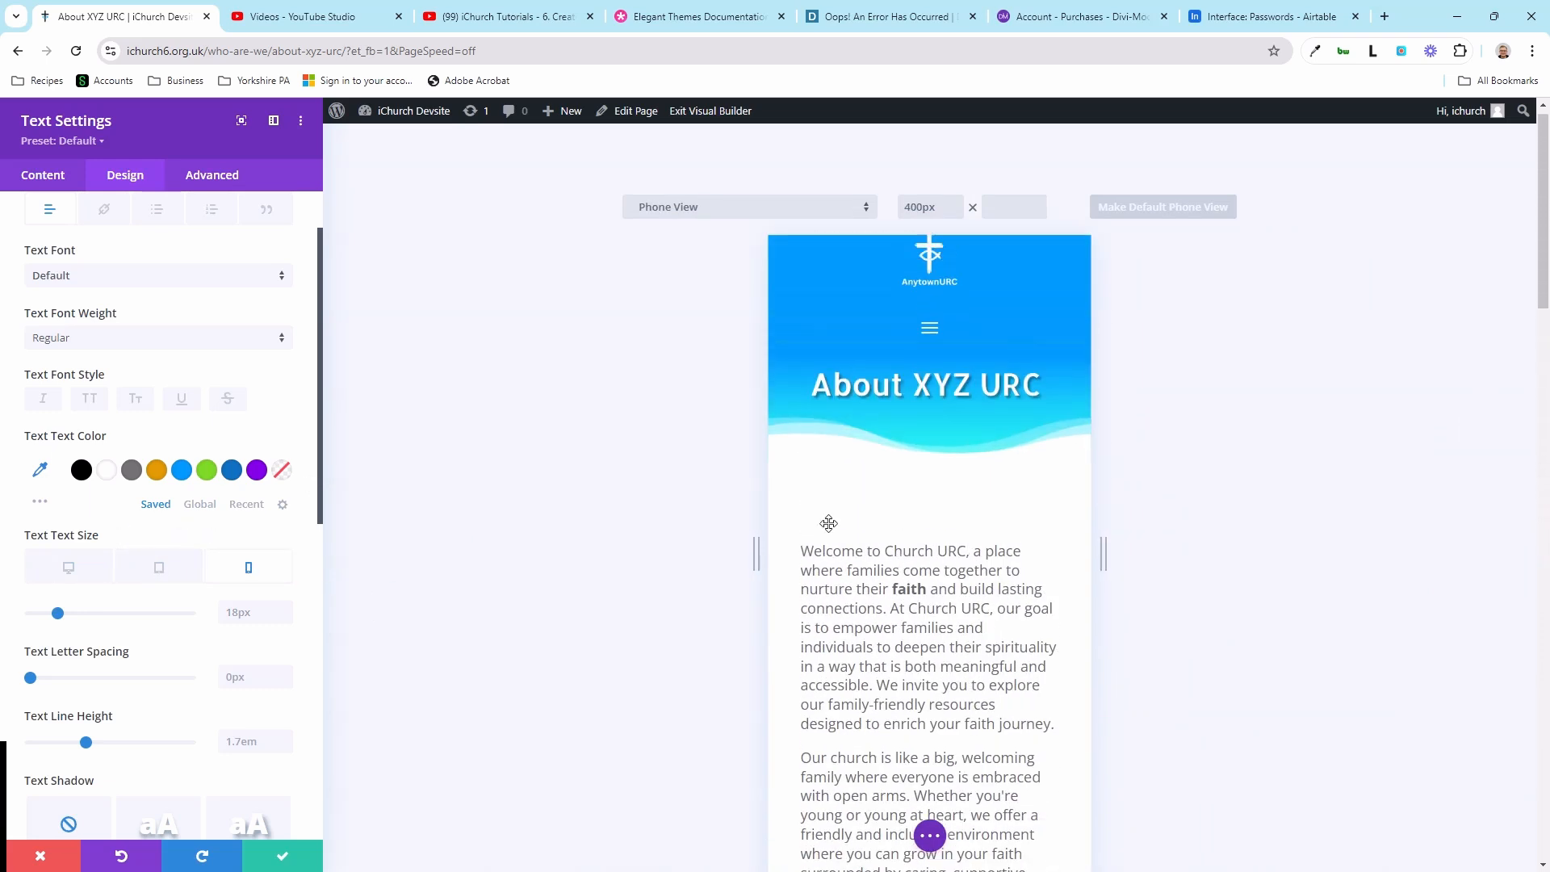
- Return to the tablet text size setting and examine the page in tablet view from the header down to the Serve section
click(175, 578)
scroll(969, 508, up, 10)
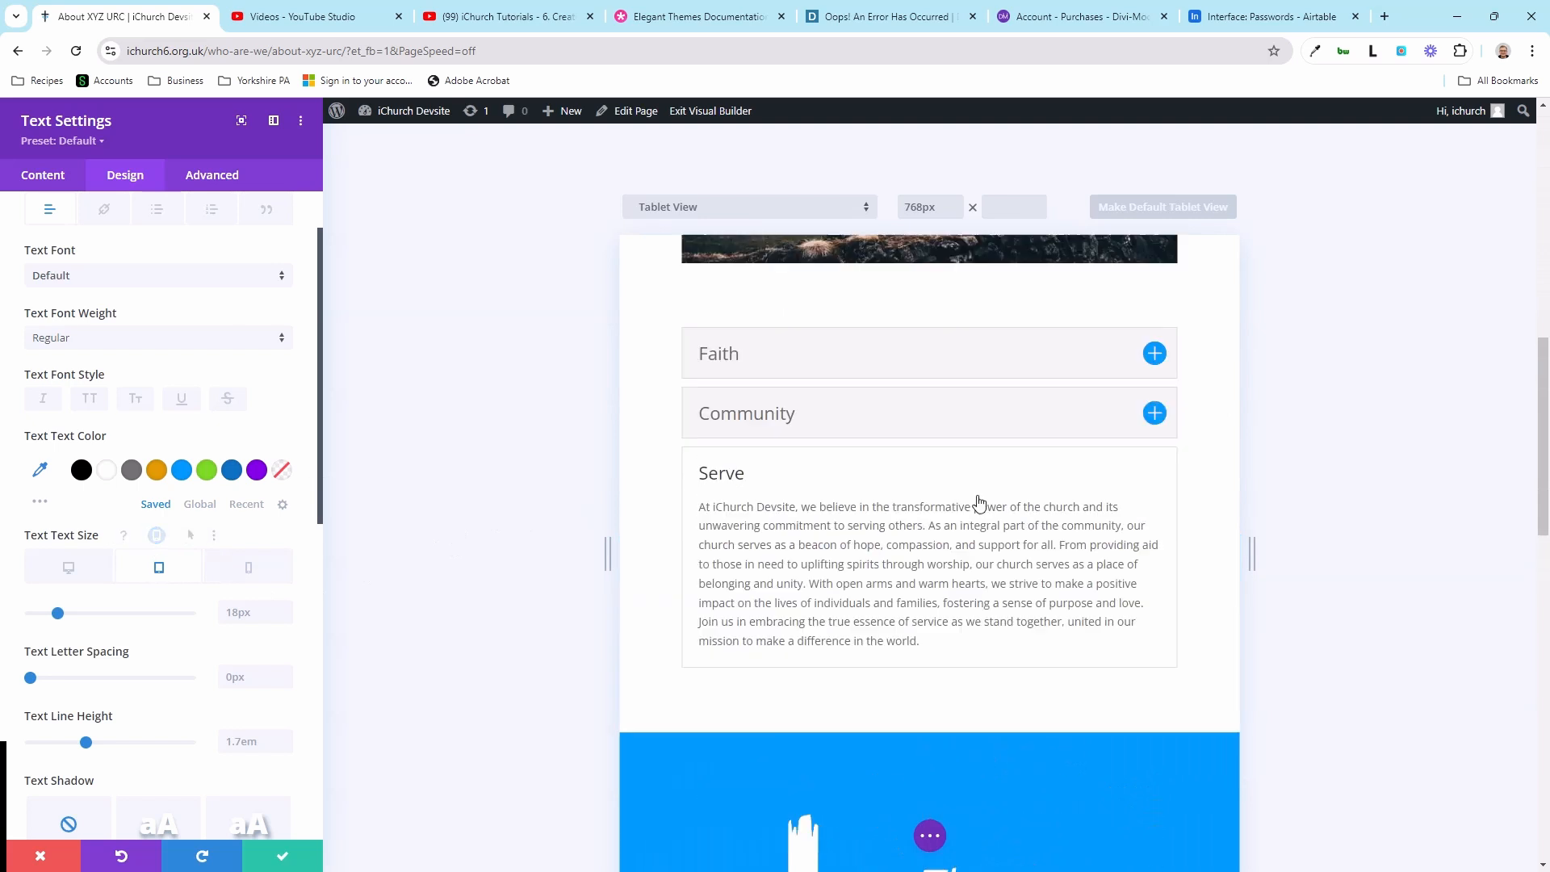
scroll(929, 500, down, 1)
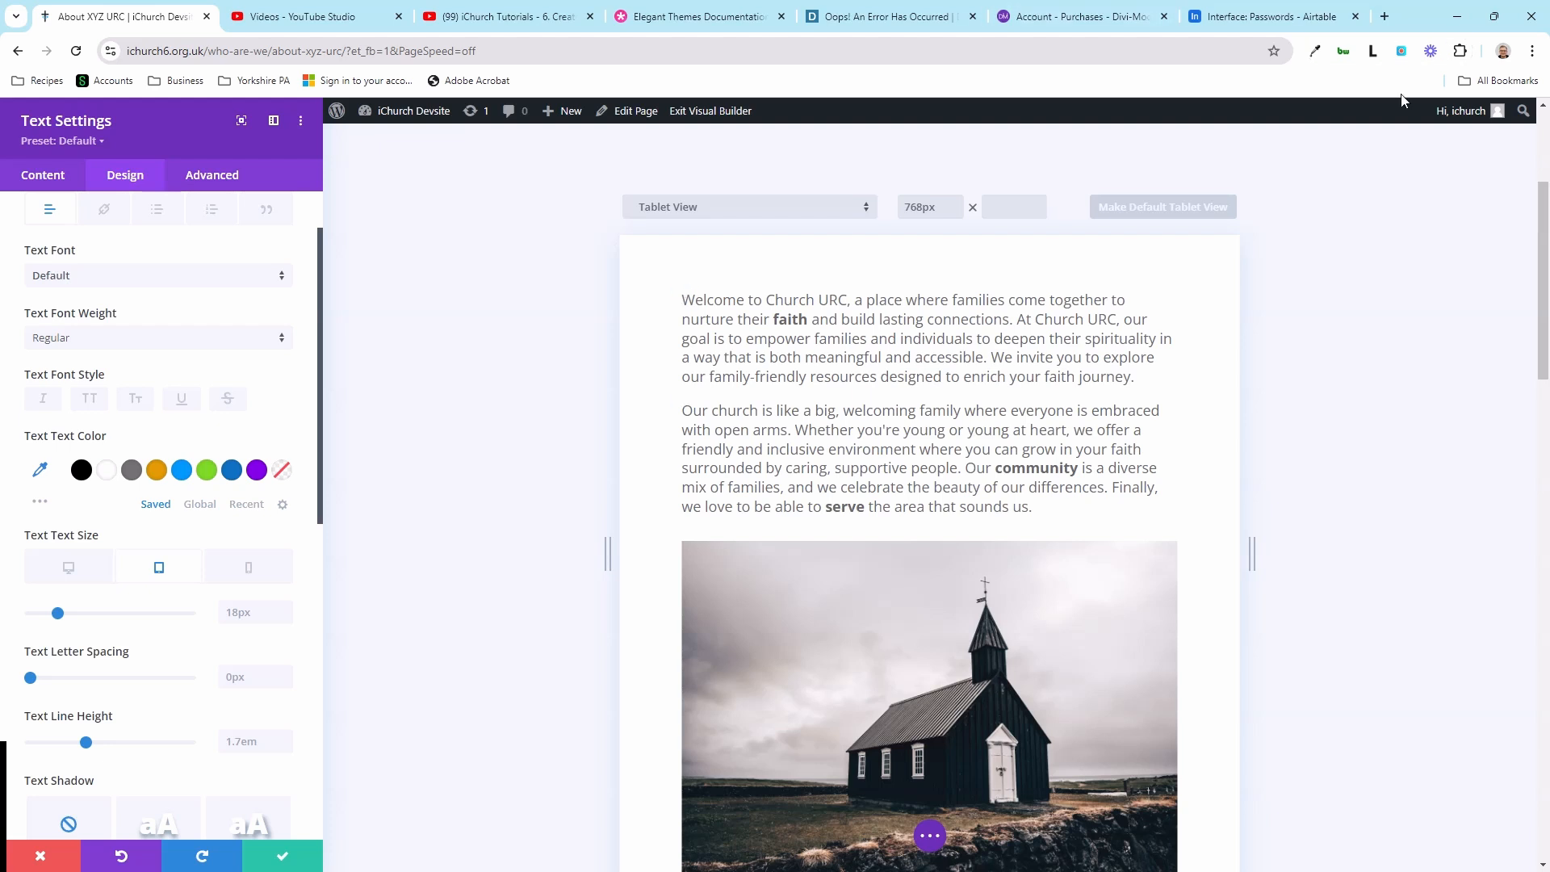
scroll(1049, 420, up, 3)
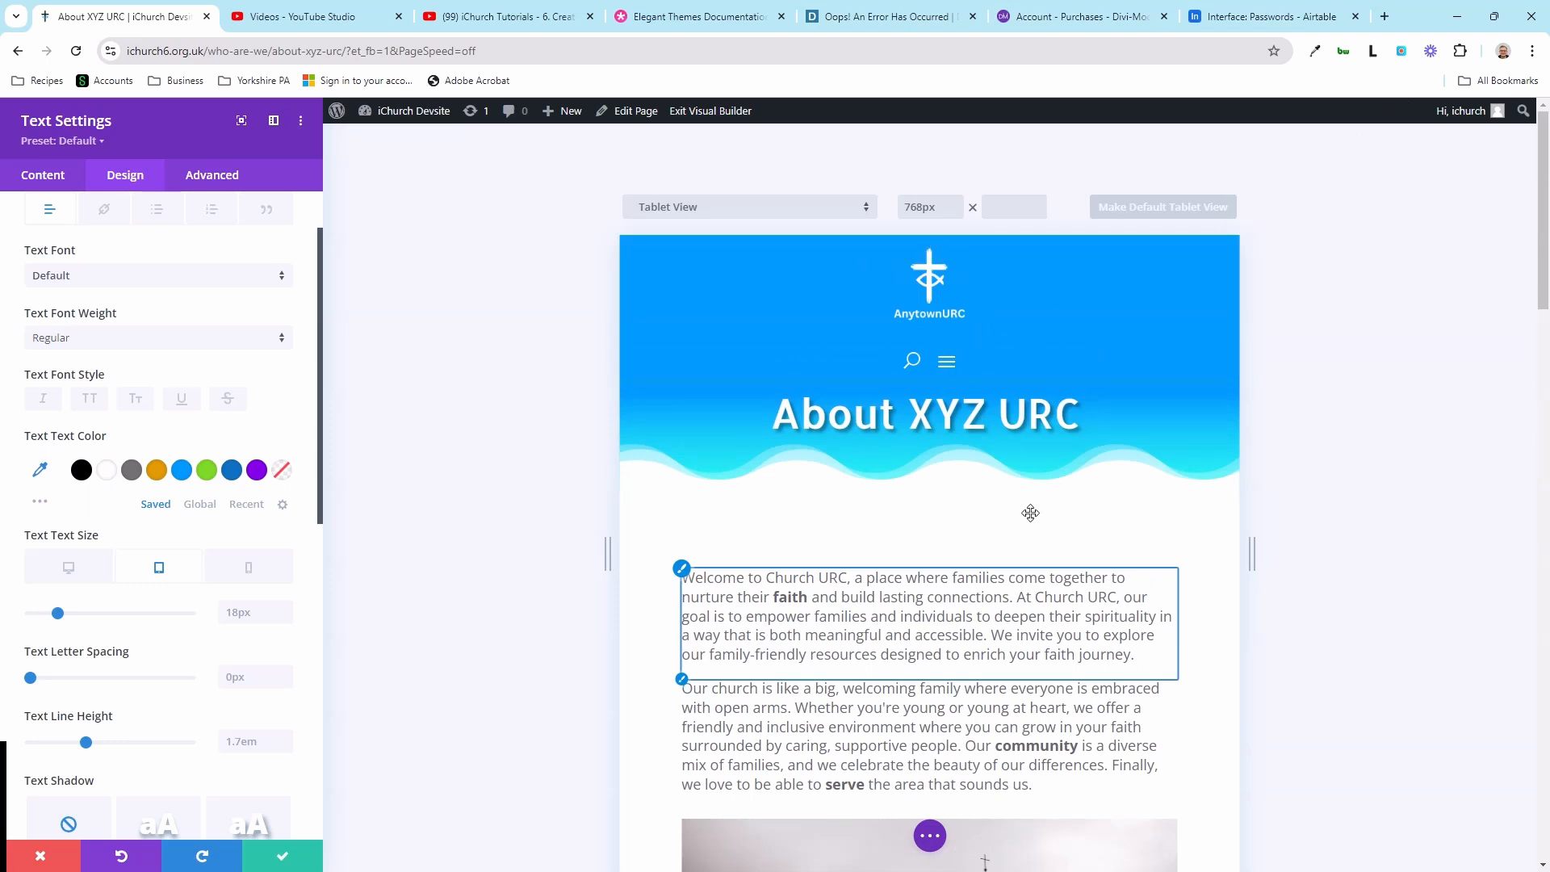
scroll(1030, 514, down, 1)
scroll(1031, 498, down, 2)
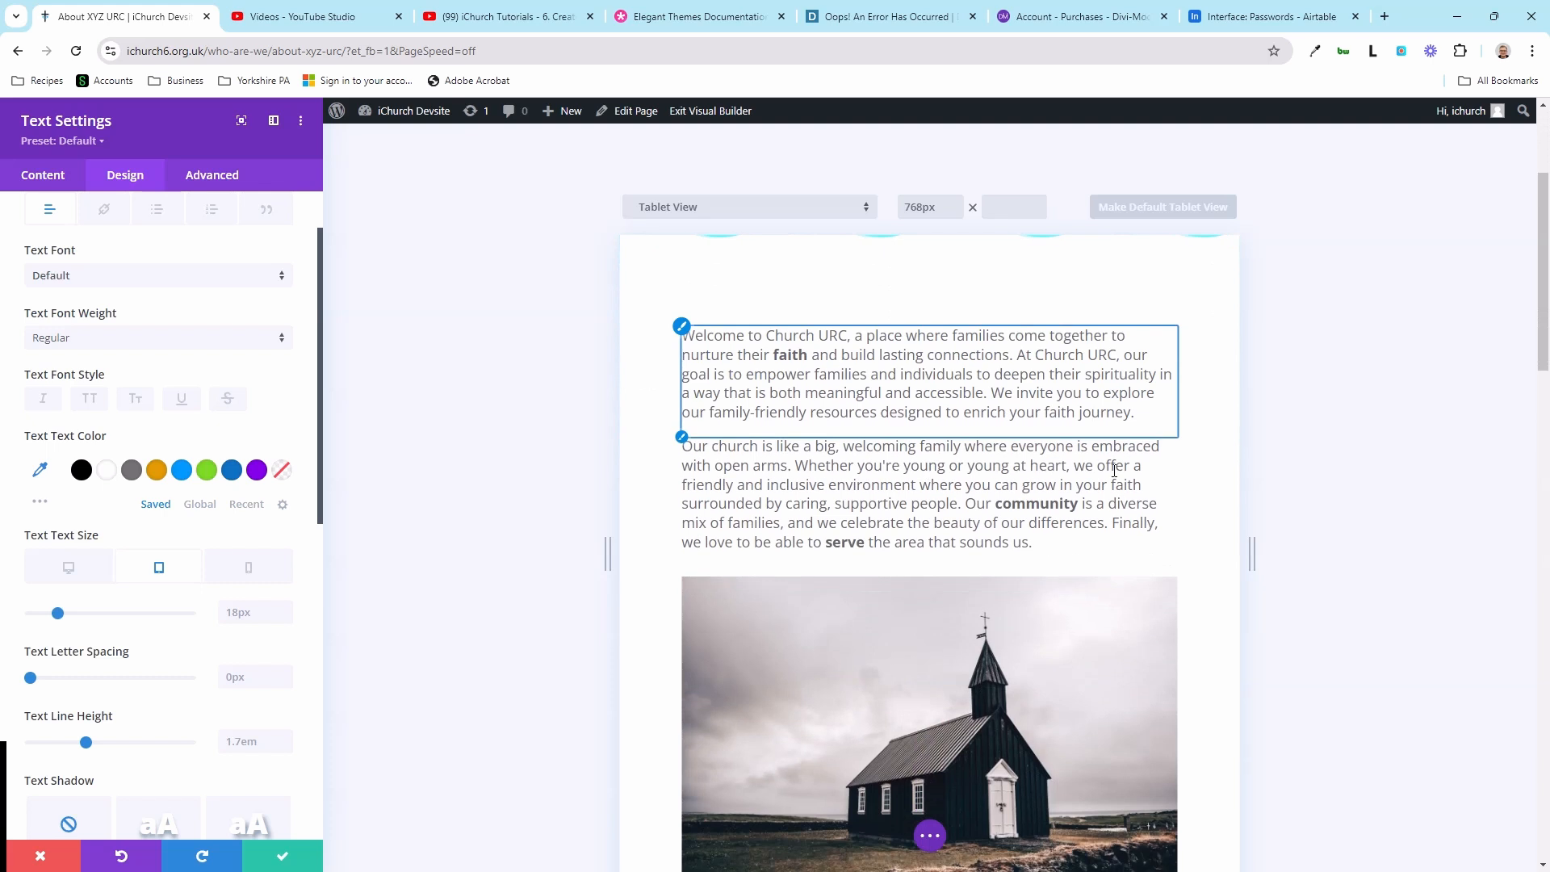
scroll(1176, 480, down, 5)
scroll(1006, 361, down, 4)
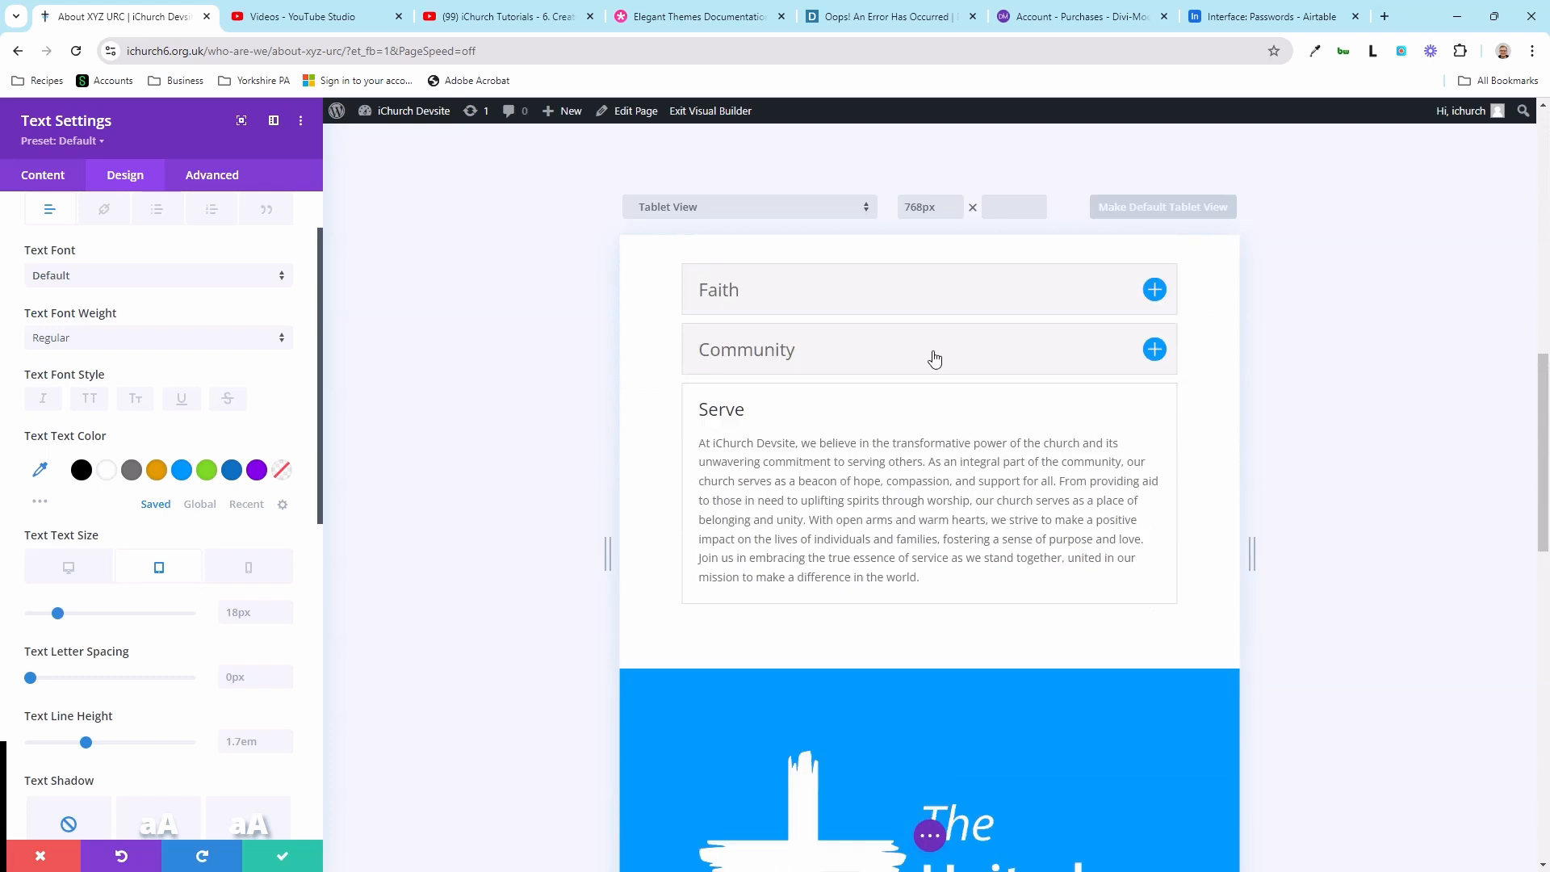
scroll(996, 373, up, 3)
scroll(995, 372, up, 7)
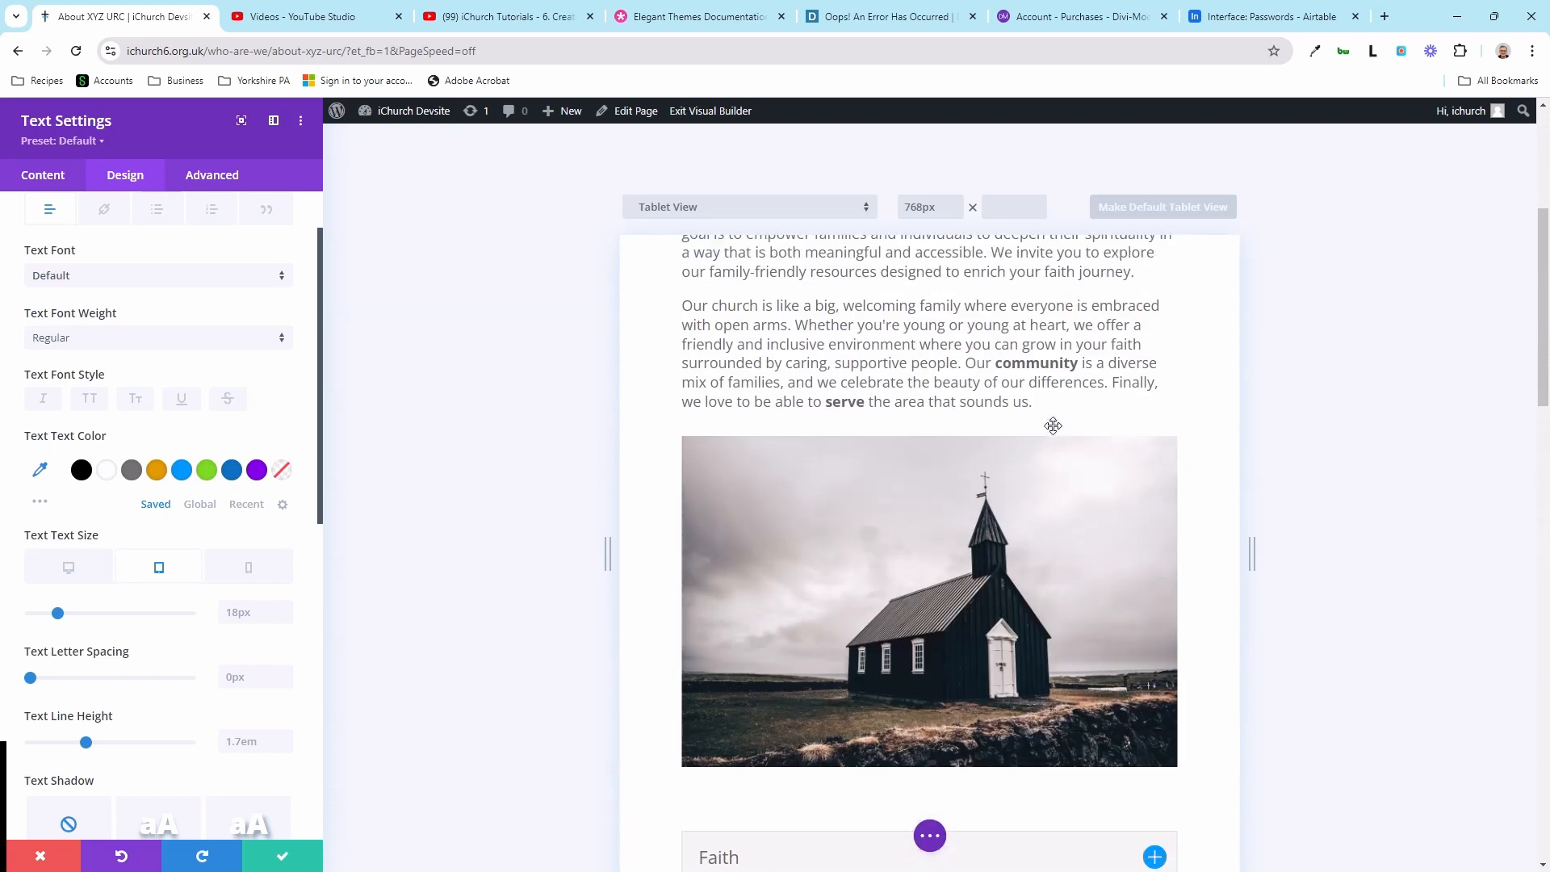
scroll(1054, 425, up, 1)
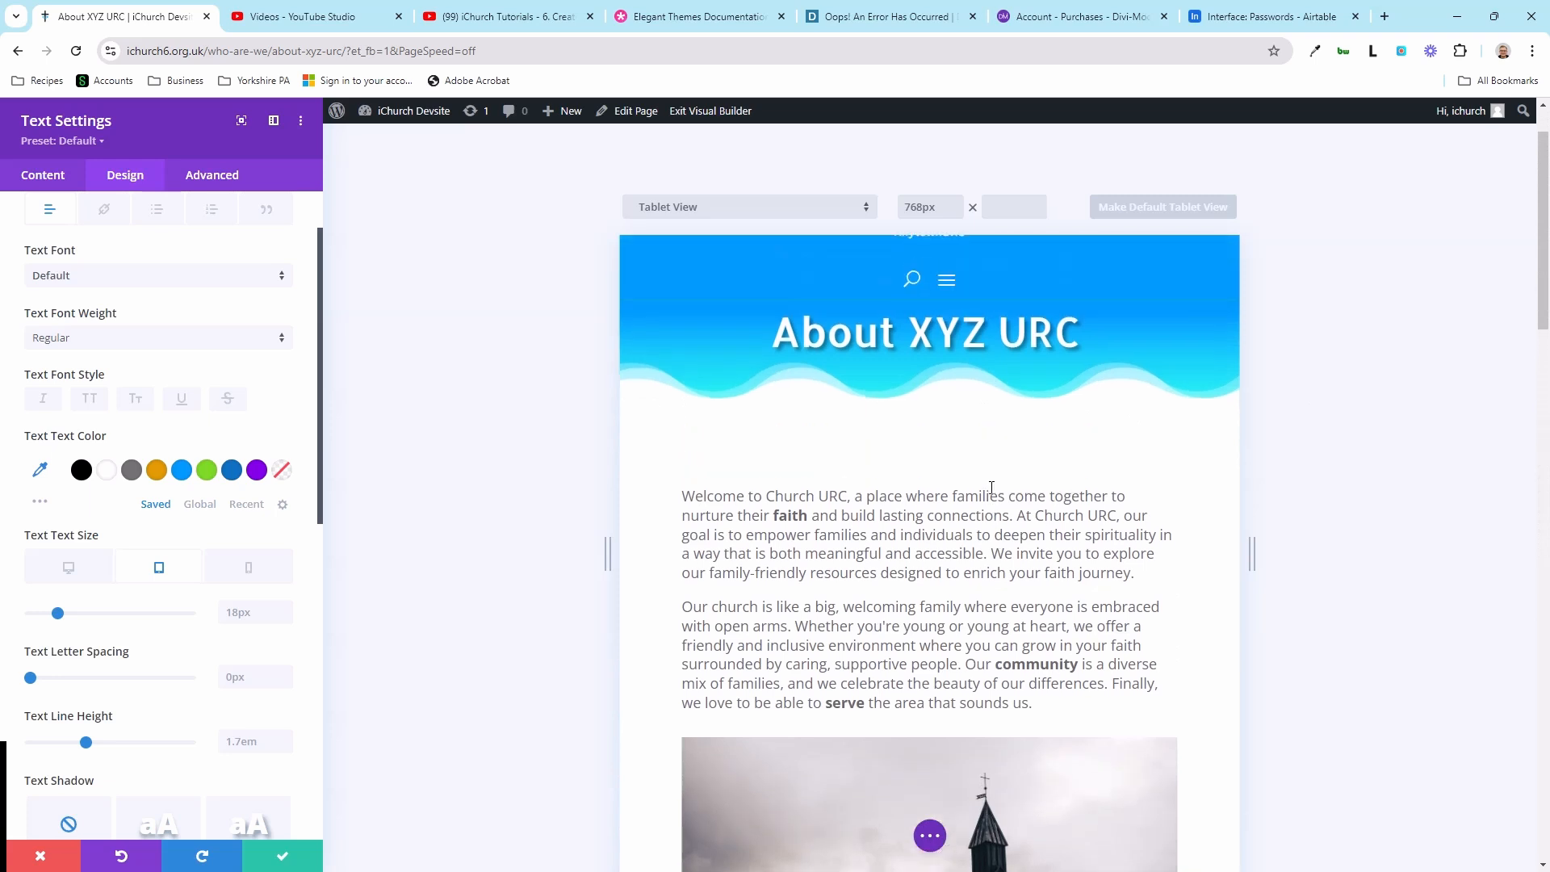
- Switch the text size setting to phone and check the header and introductory text in phone view
click(249, 569)
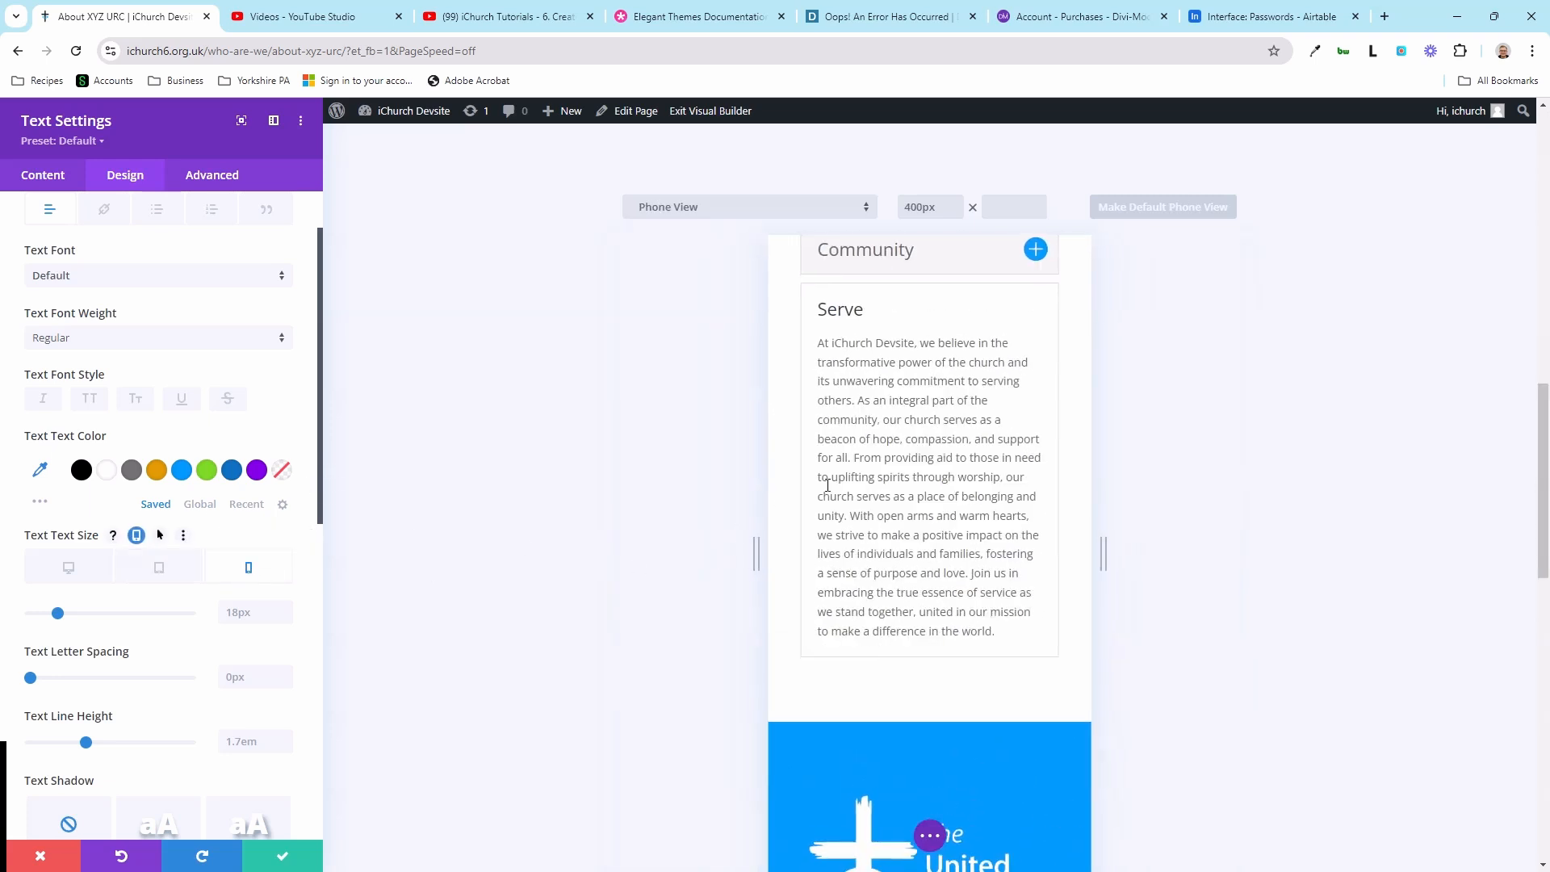
scroll(929, 458, up, 11)
scroll(1021, 466, up, 3)
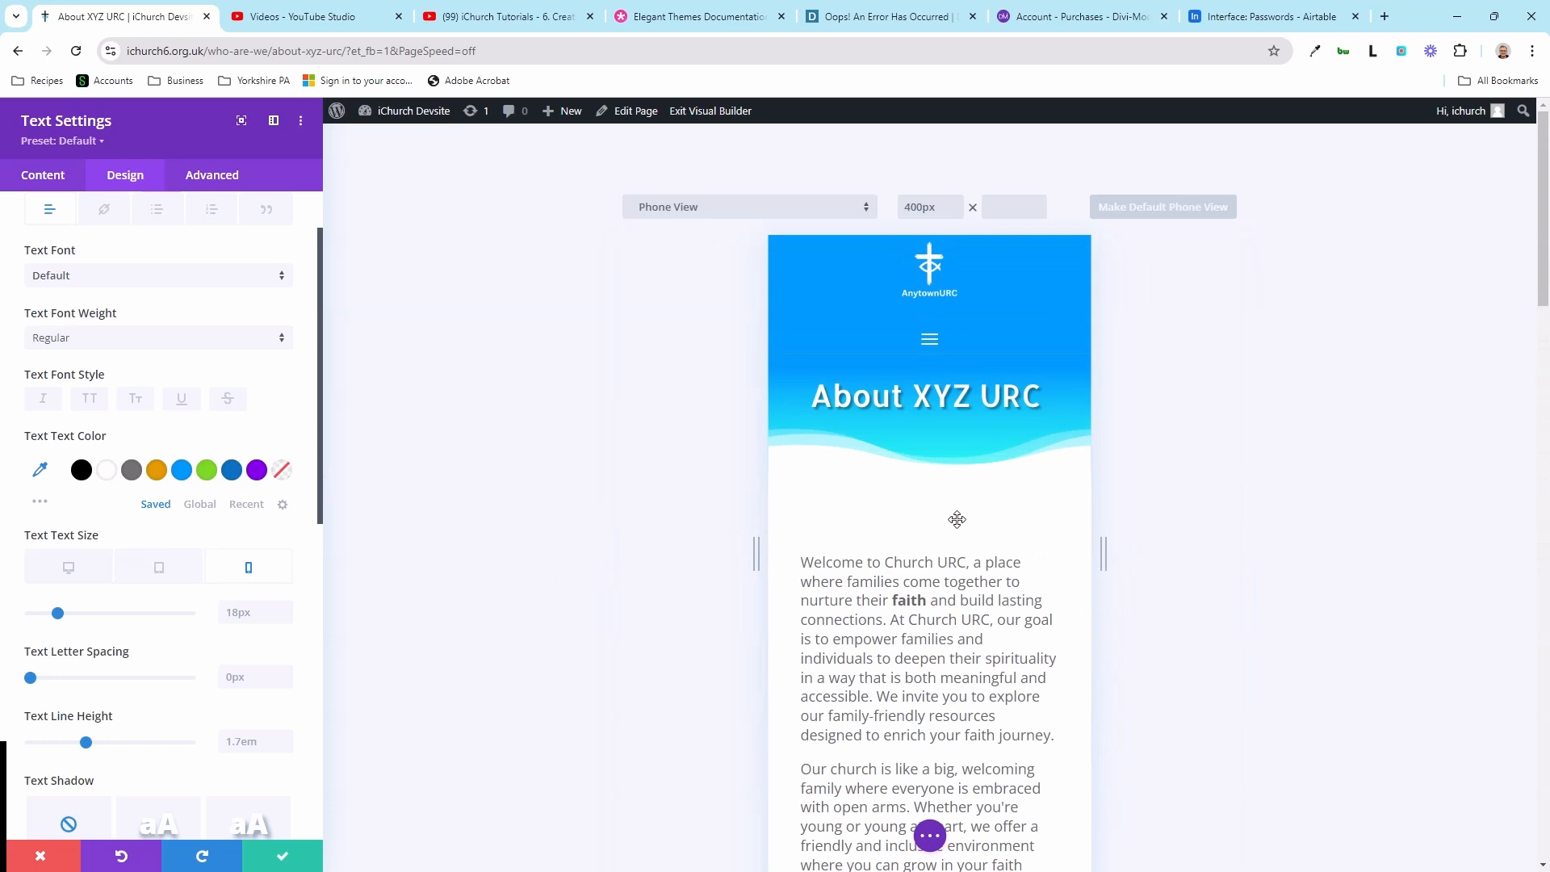
- Set the body text size for phones to 13px and check the introductory text in phone view
scroll(957, 519, down, 2)
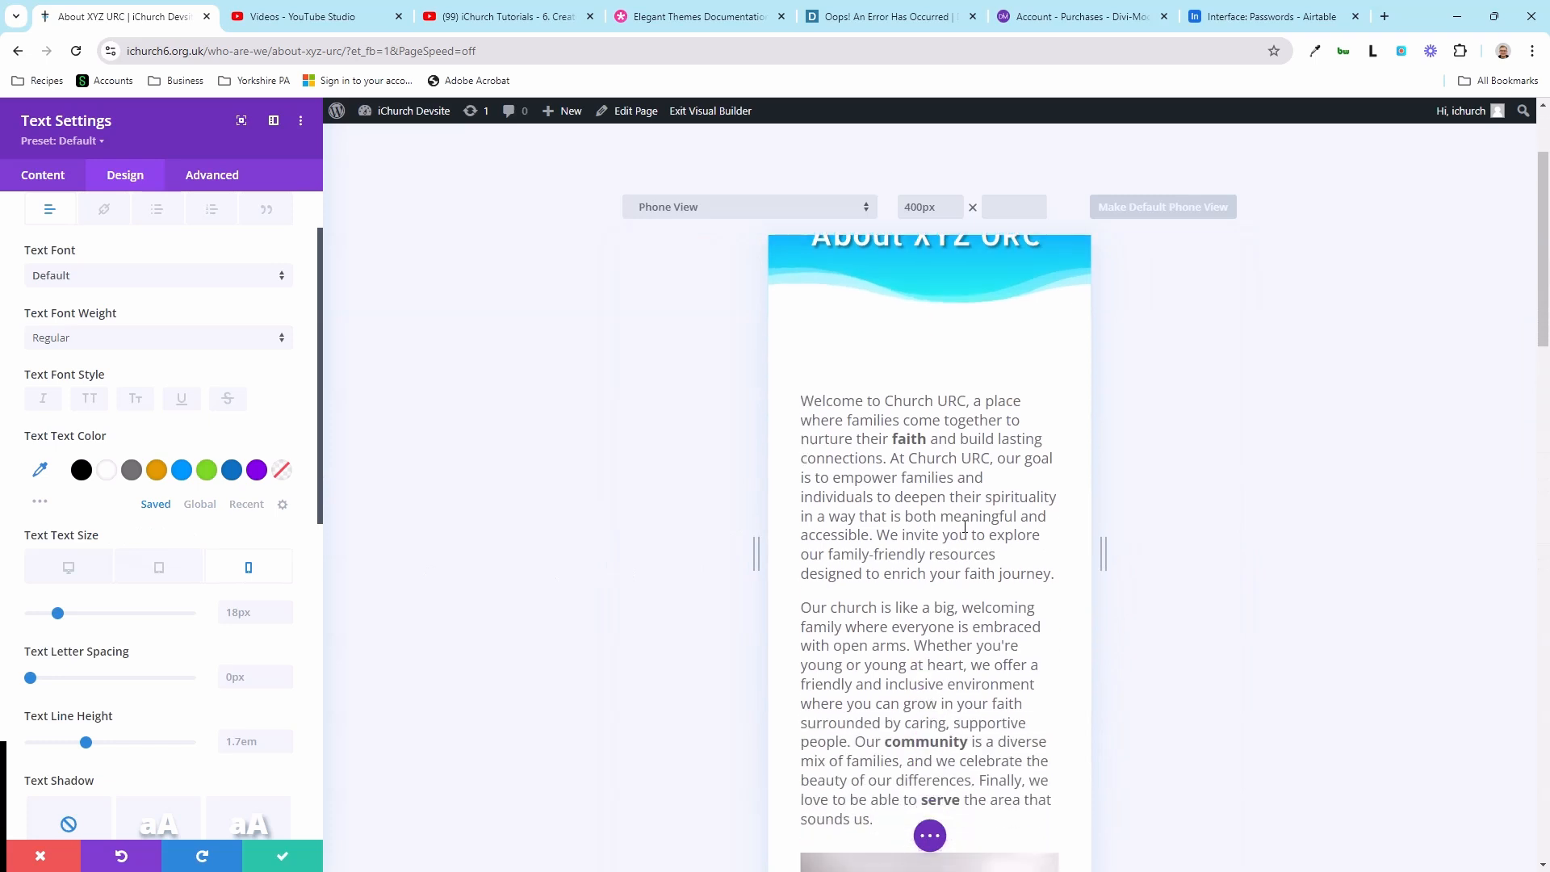
scroll(949, 498, up, 2)
scroll(949, 498, down, 4)
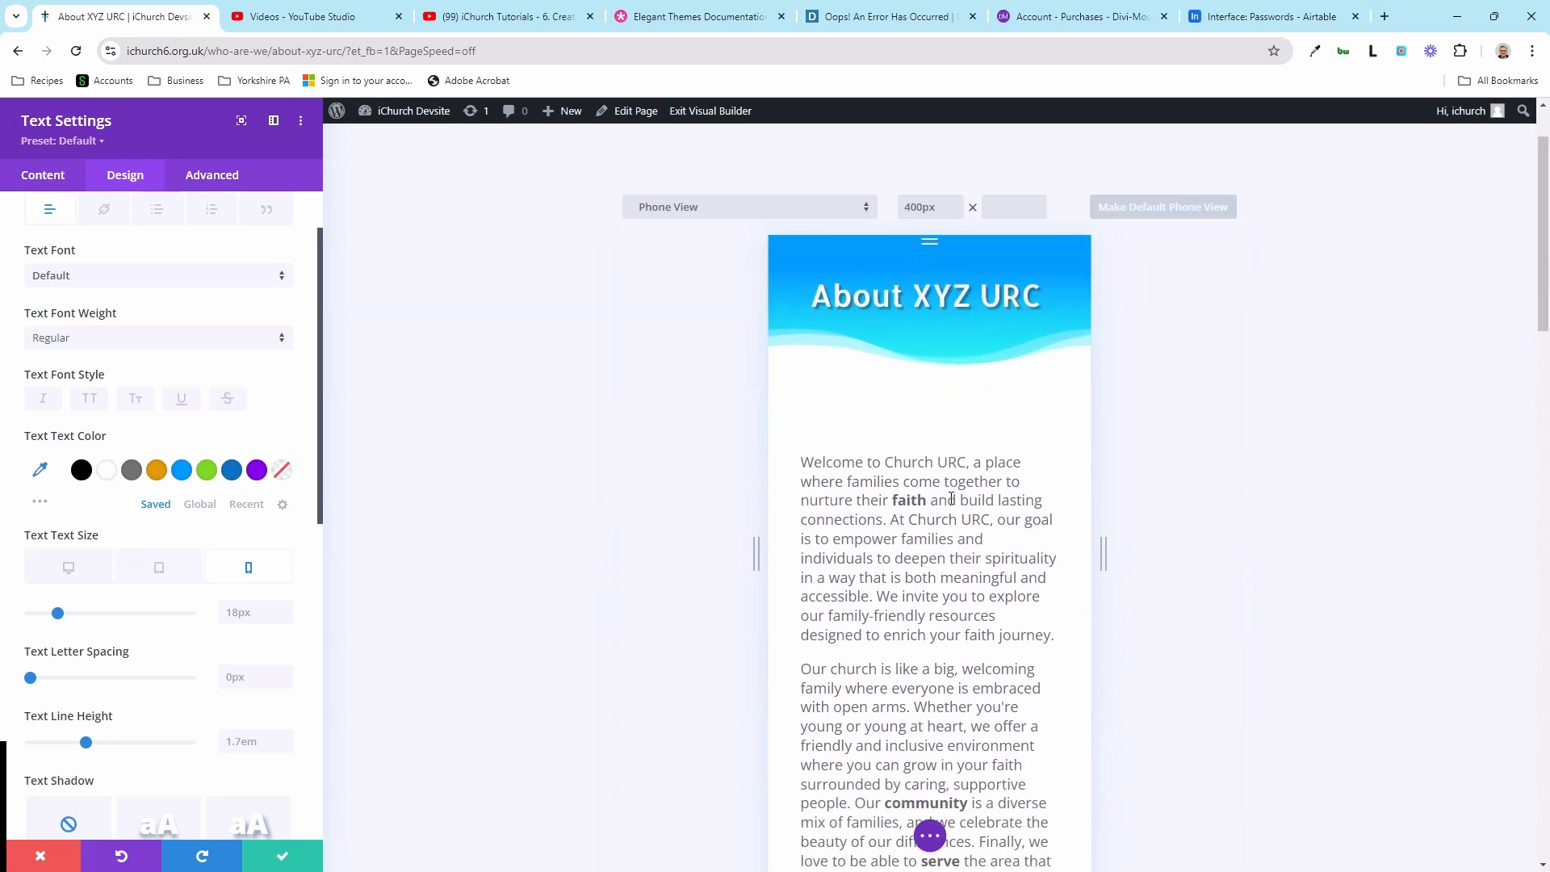
scroll(941, 476, up, 3)
scroll(936, 472, up, 2)
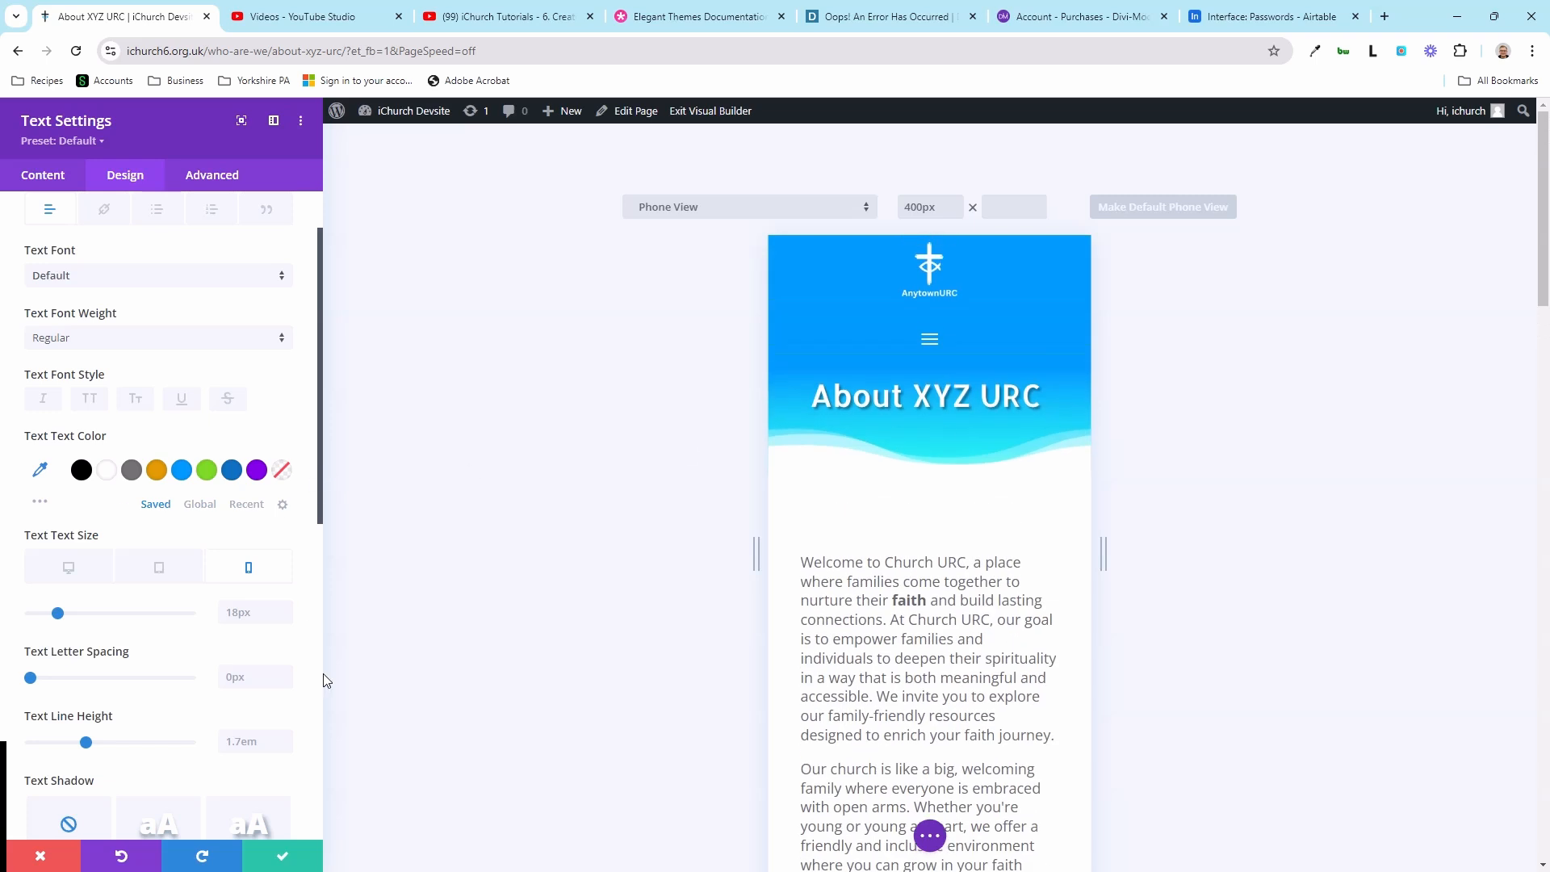
click(286, 618)
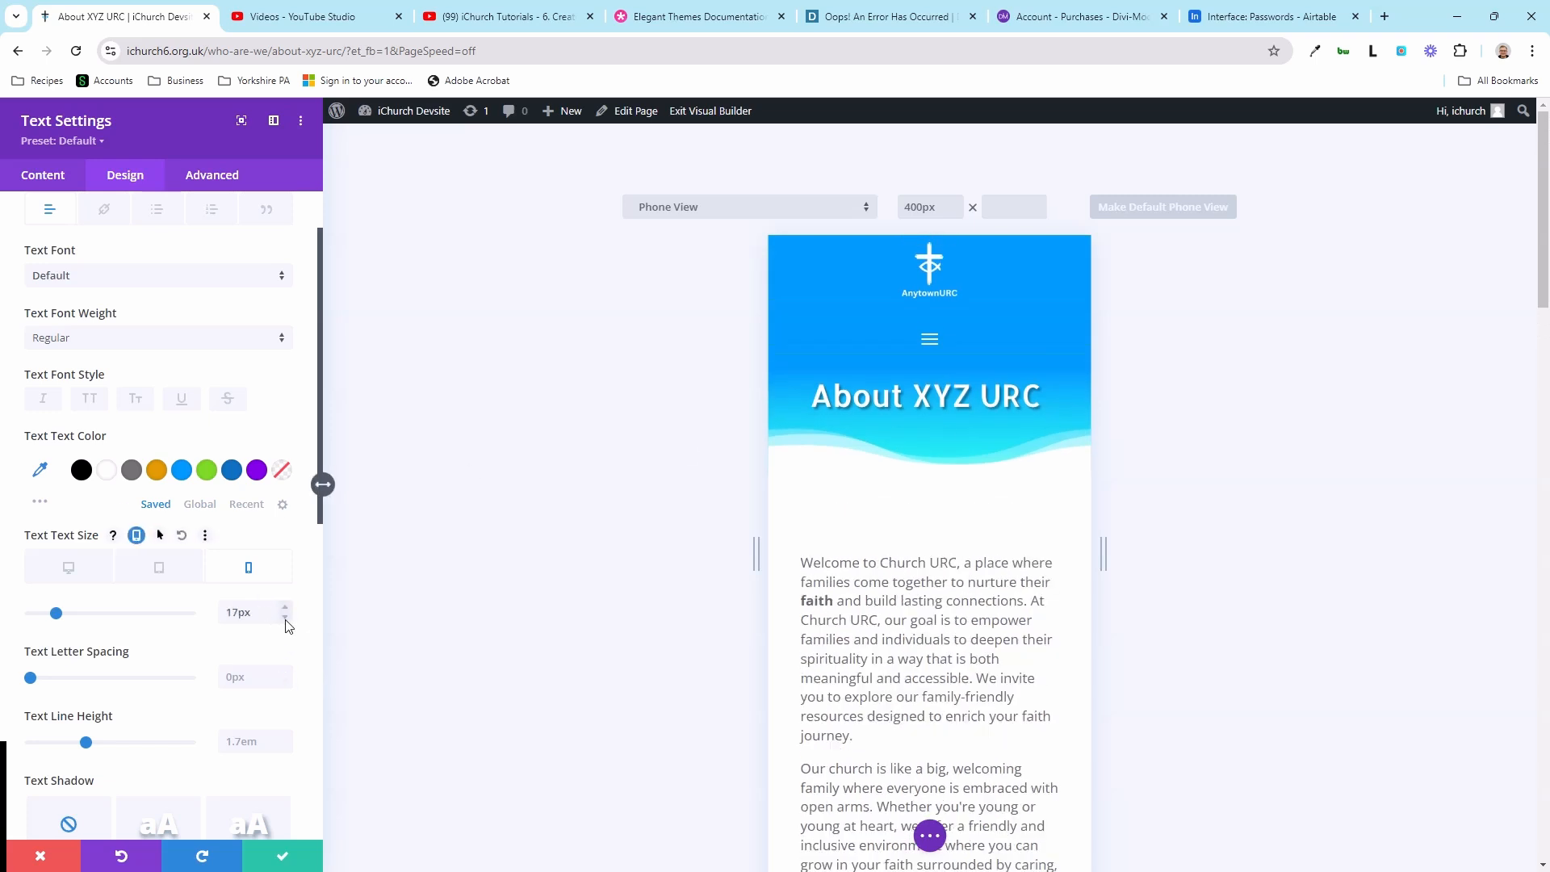
click(285, 618)
click(285, 619)
click(286, 619)
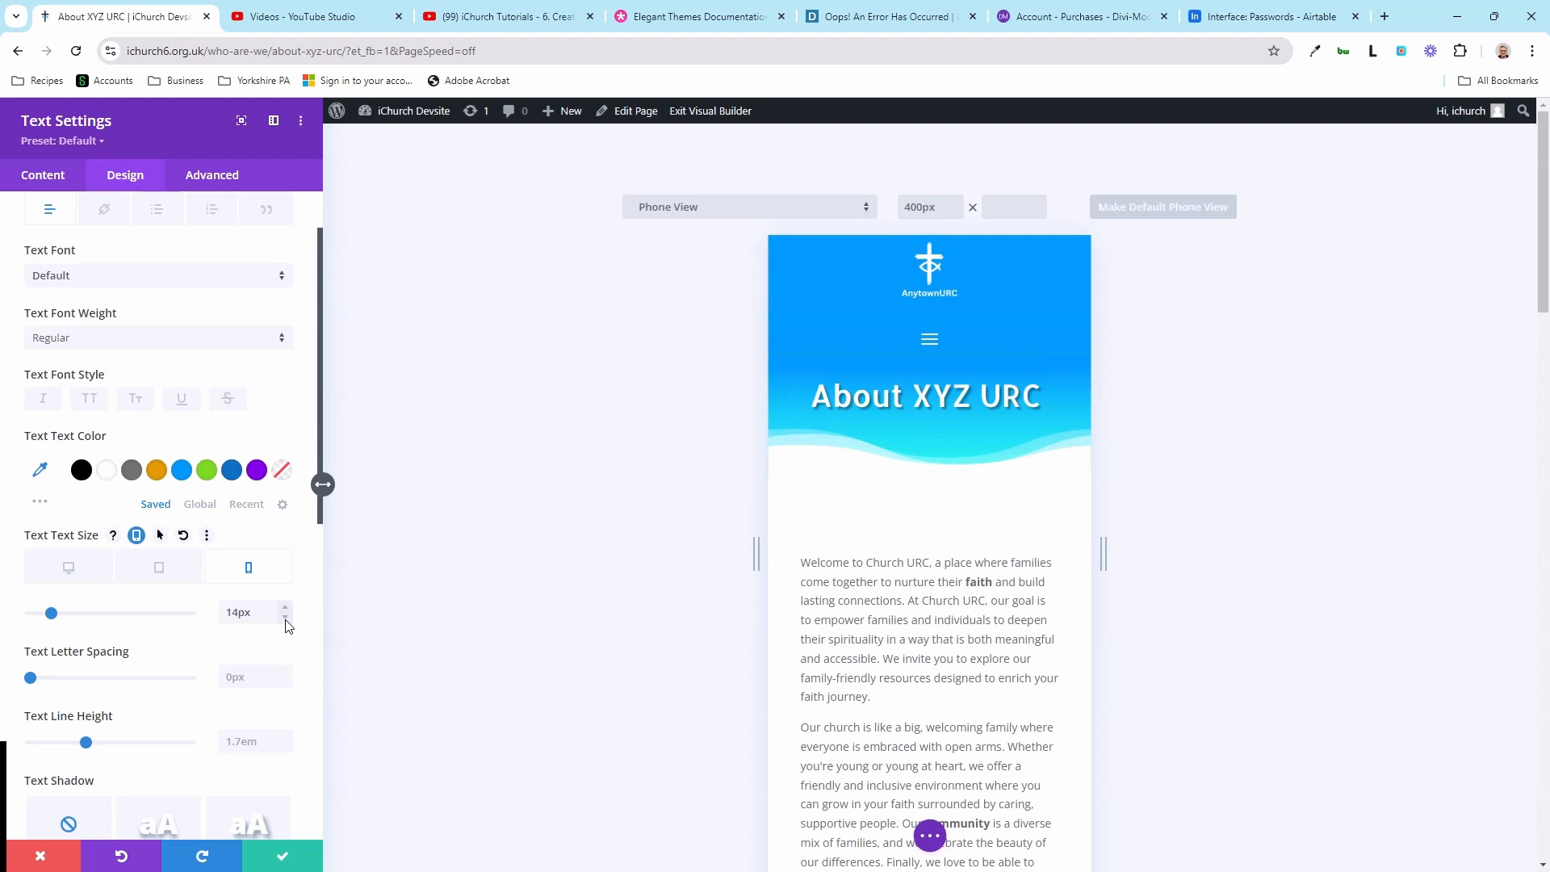
click(286, 619)
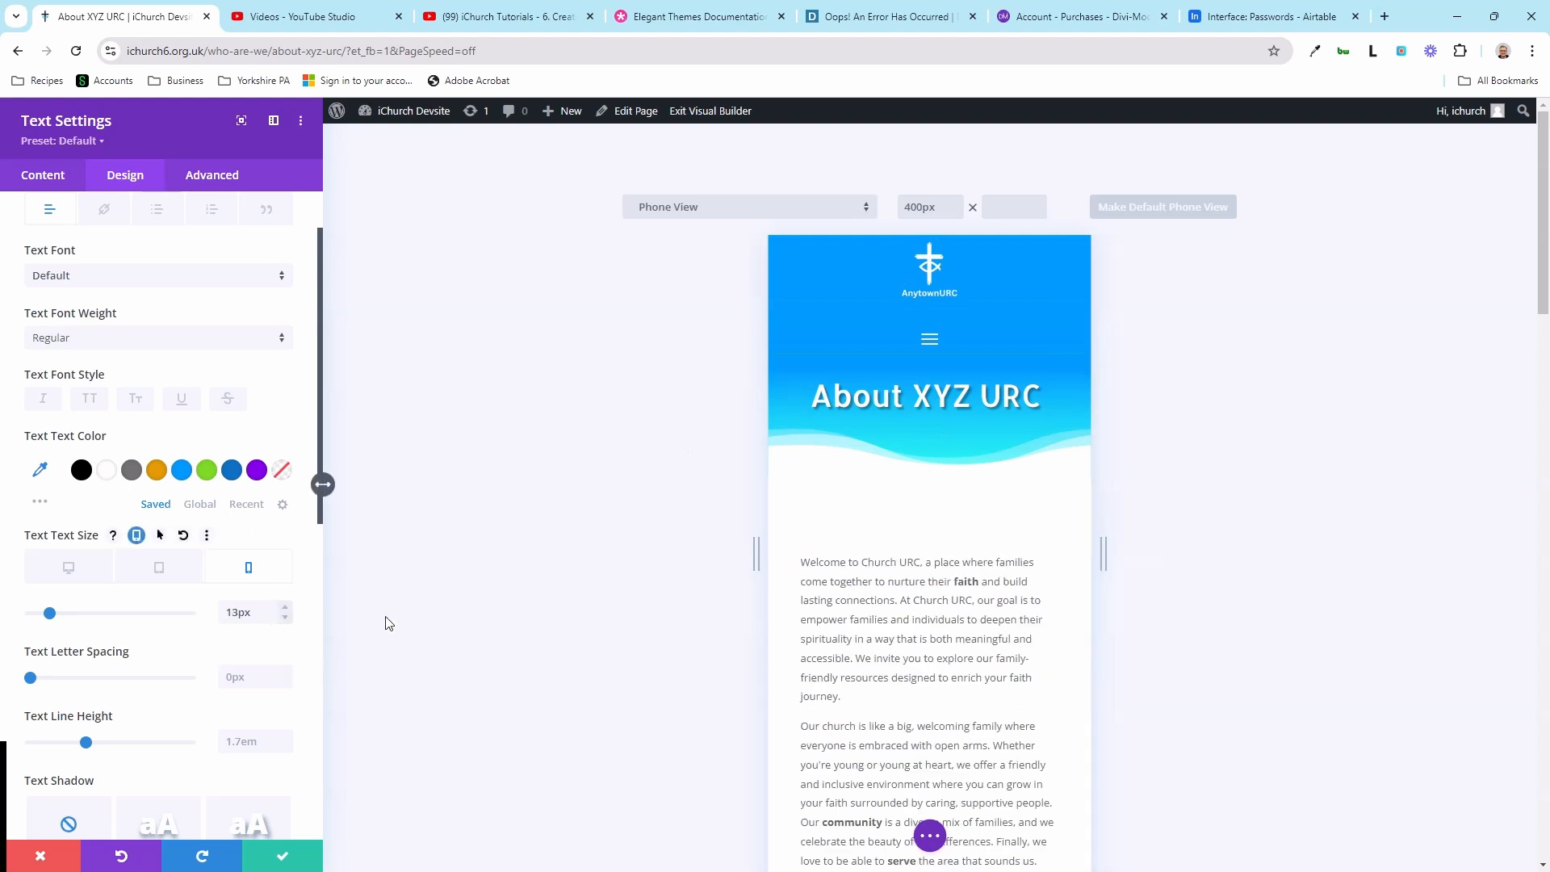
scroll(1029, 572, down, 1)
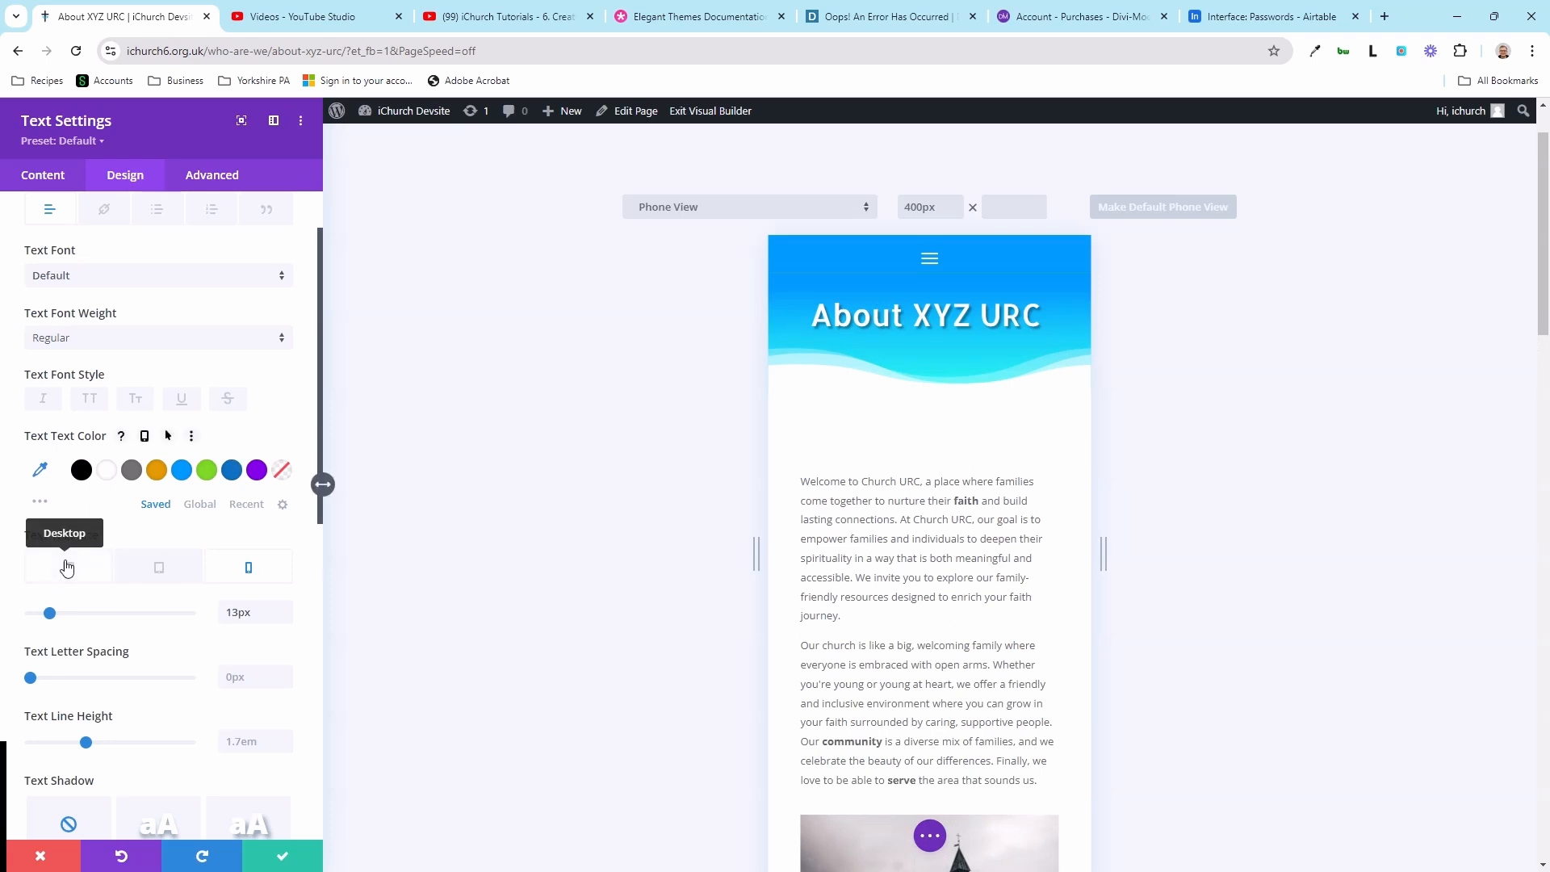
- Return the text size setting to desktop and save the introductory text module's settings
click(67, 568)
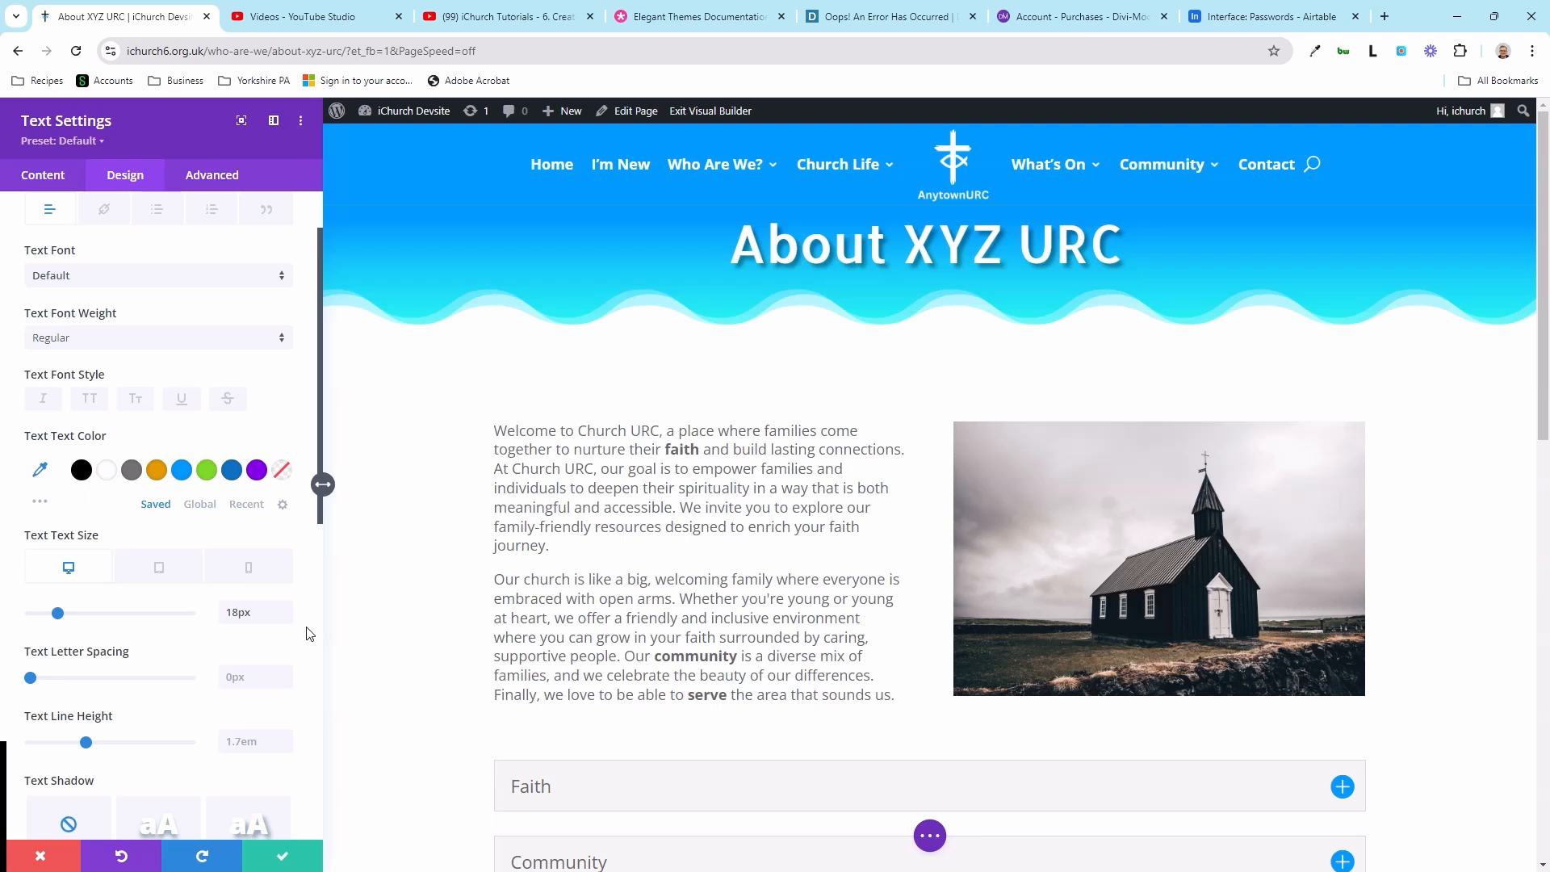
scroll(307, 634, up, 5)
click(264, 250)
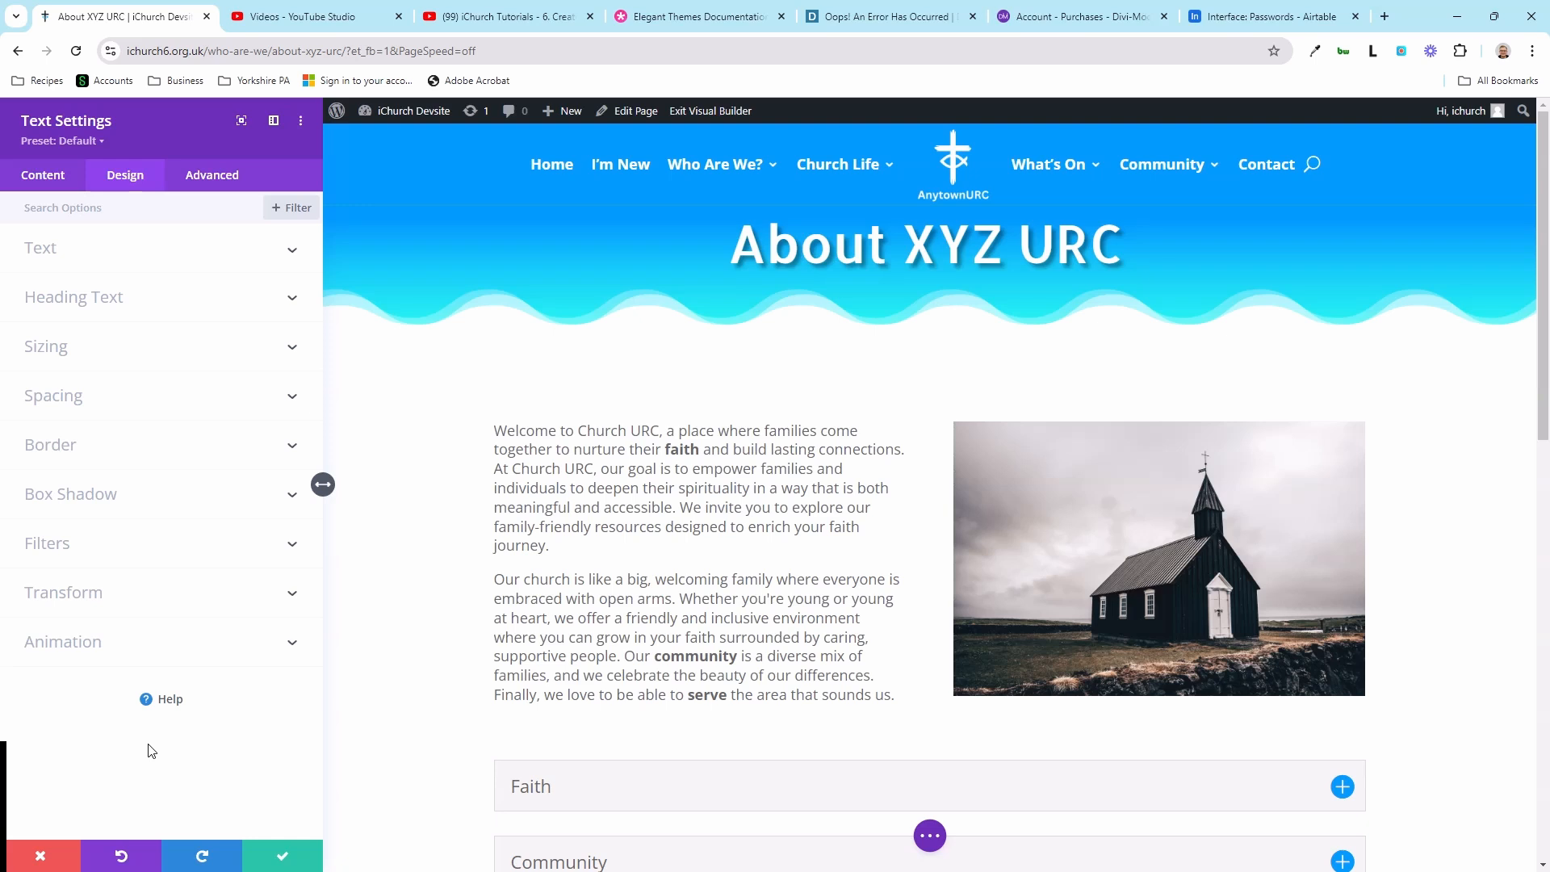
click(283, 854)
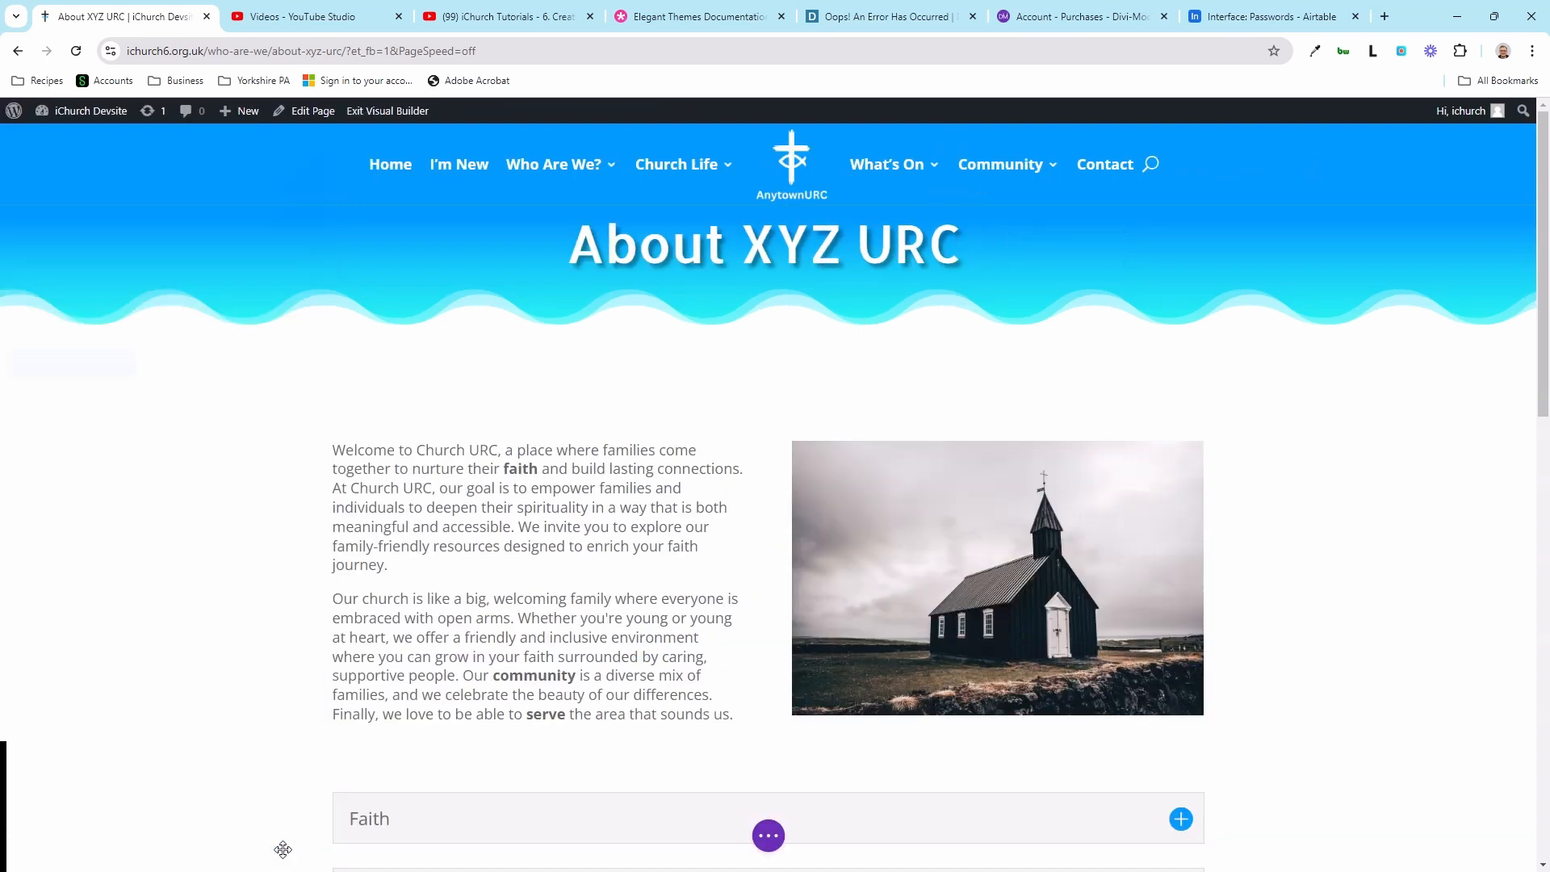
click(509, 482)
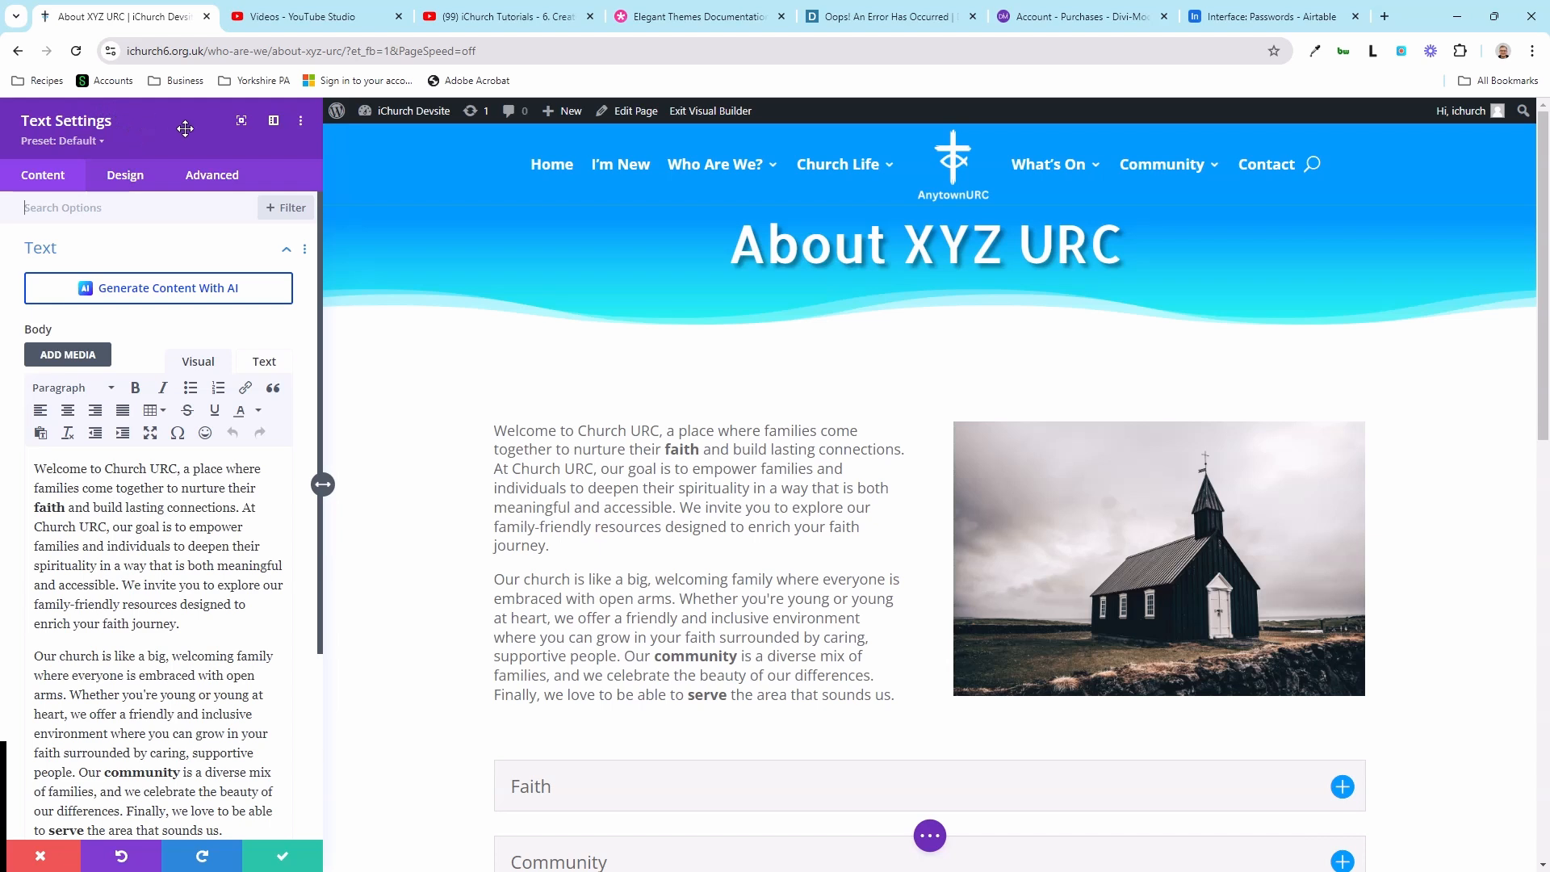
click(285, 856)
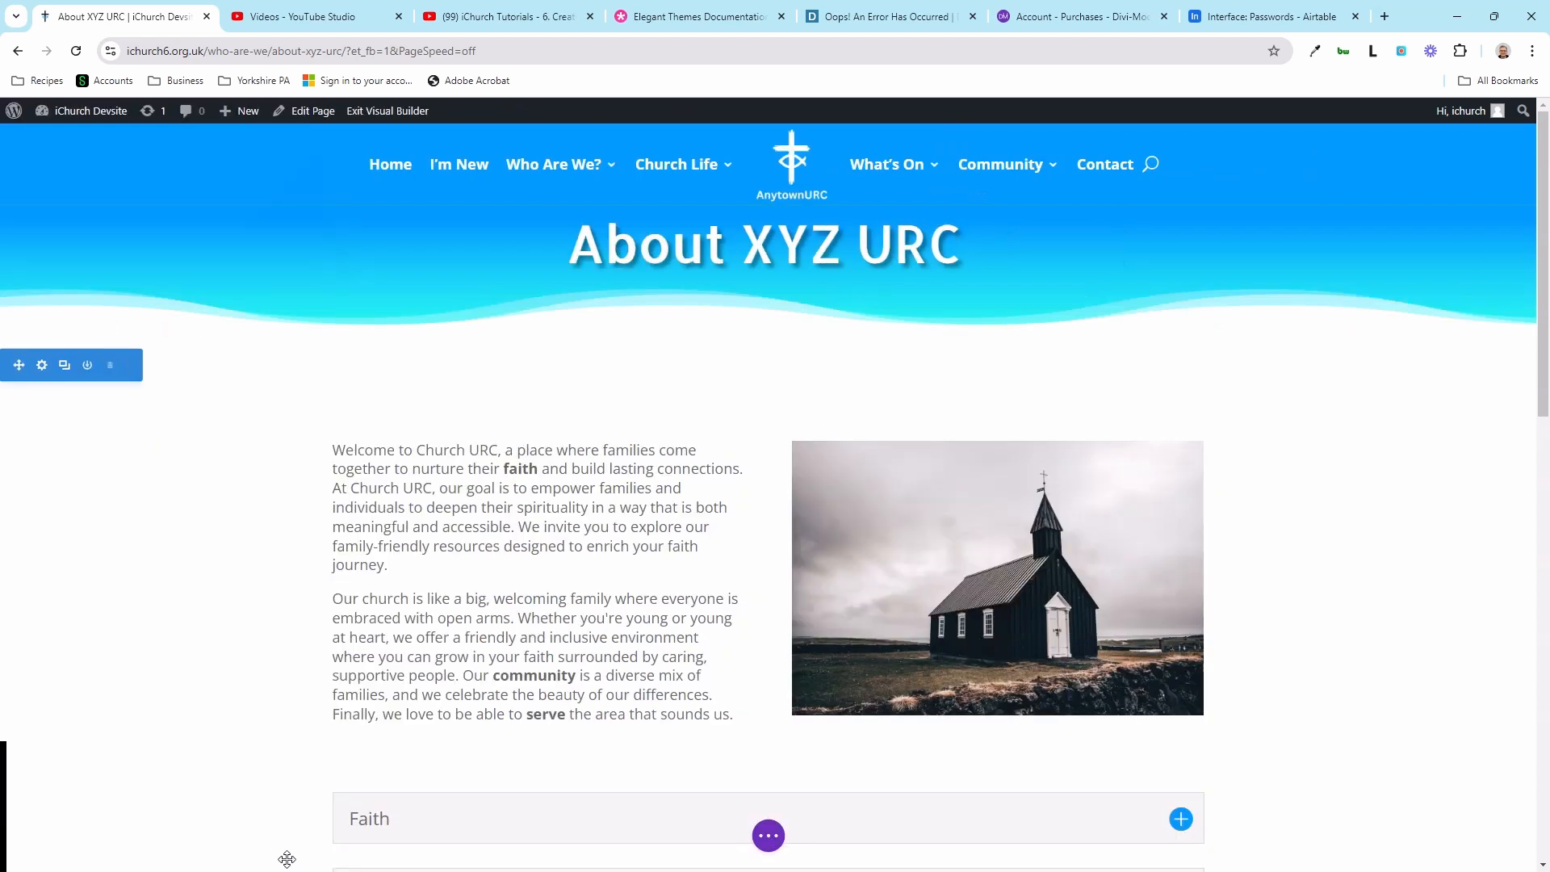
- Save the page and preview it in phone, tablet and desktop views
click(768, 837)
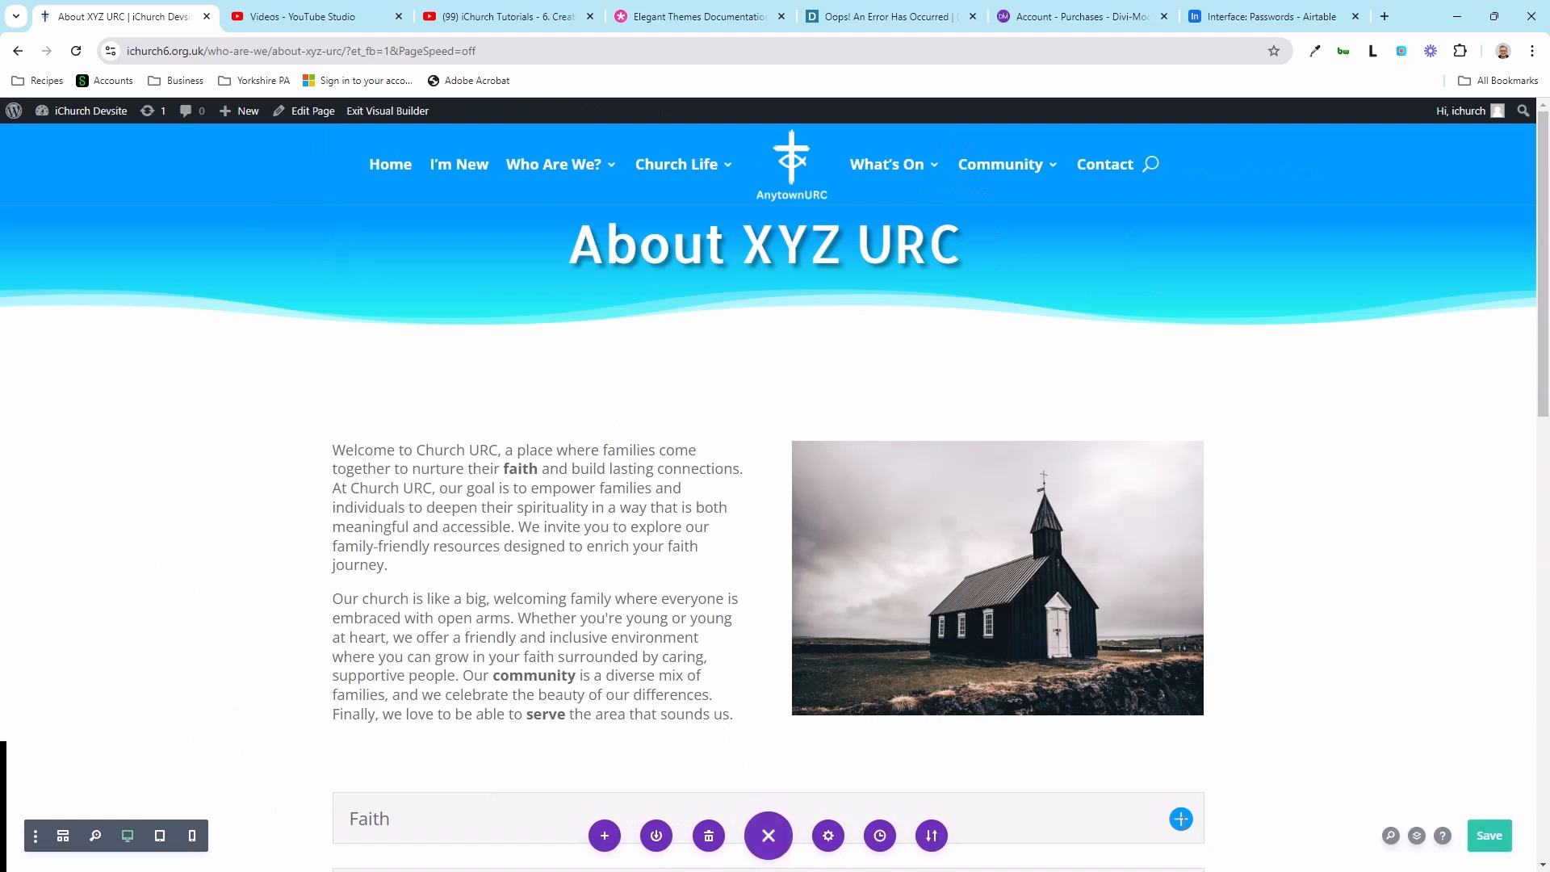
click(1488, 836)
click(192, 837)
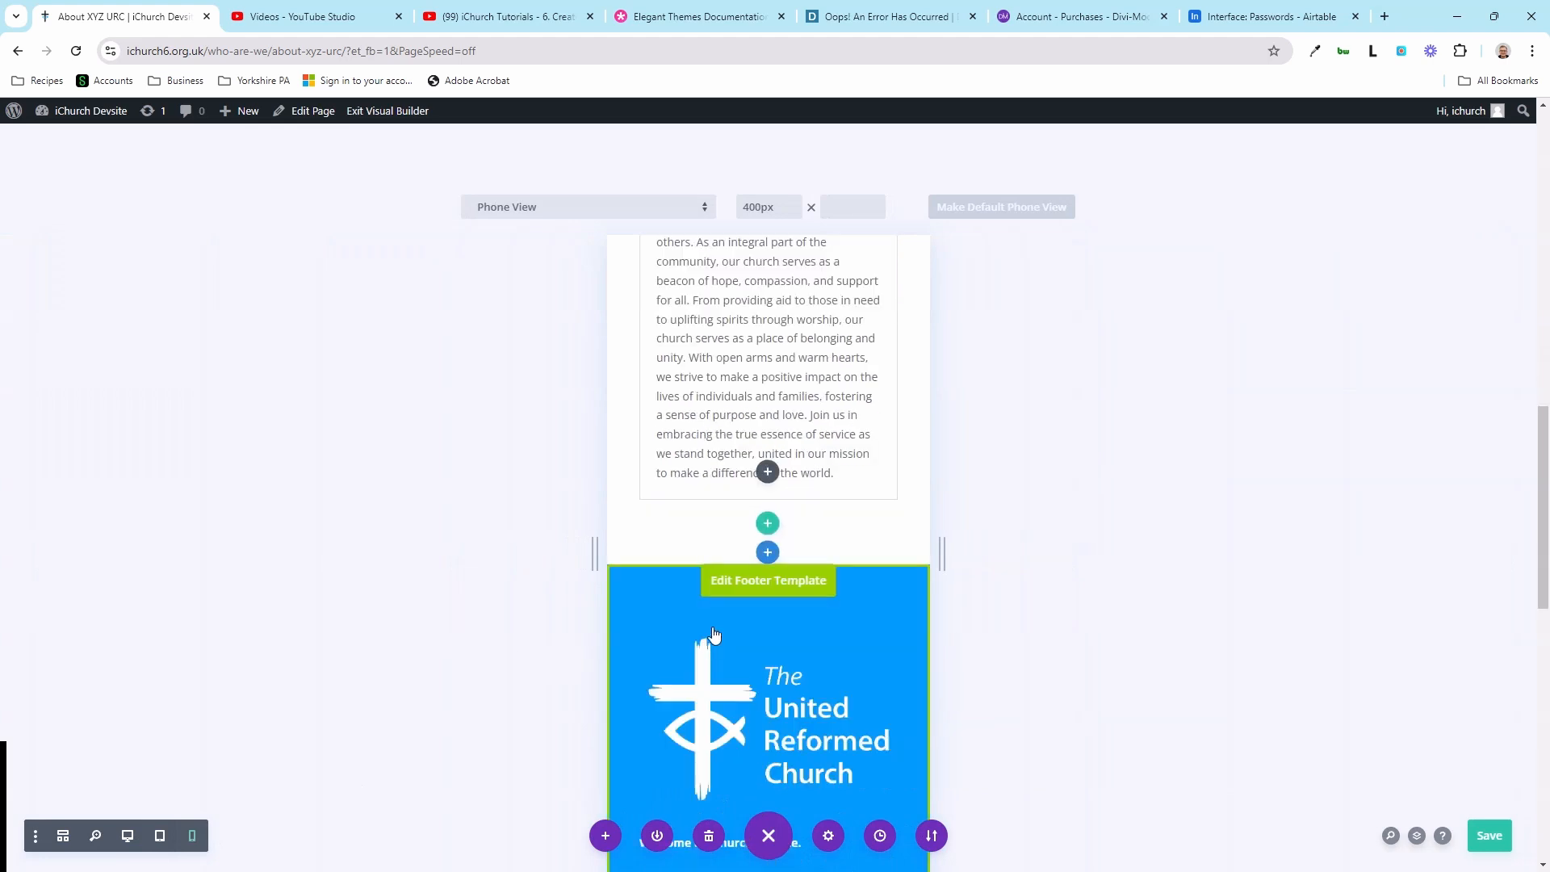
scroll(768, 565, up, 10)
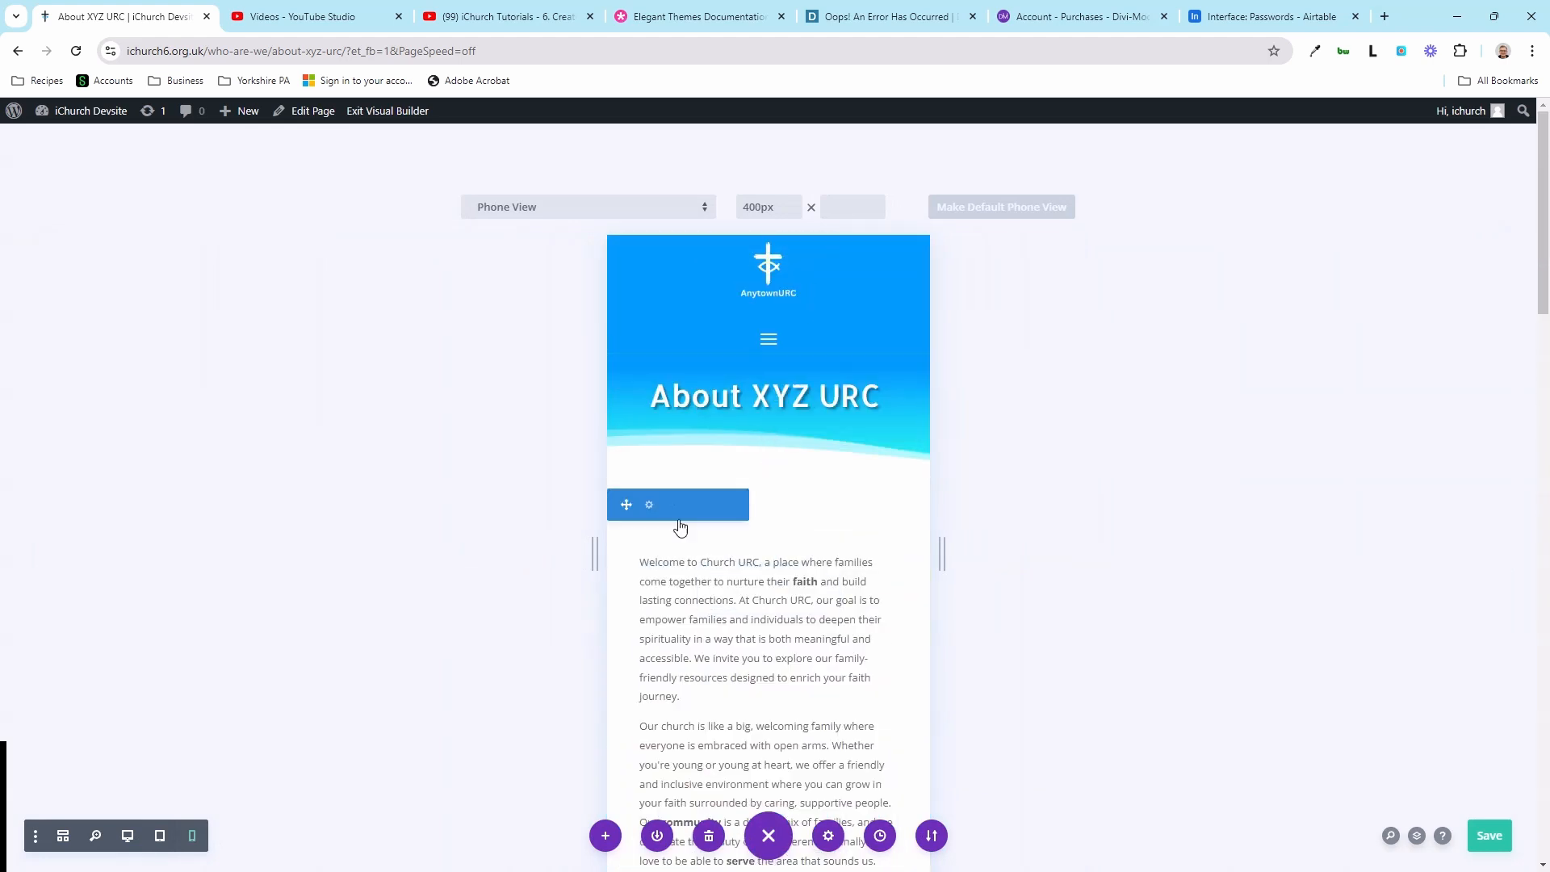
click(160, 836)
click(127, 837)
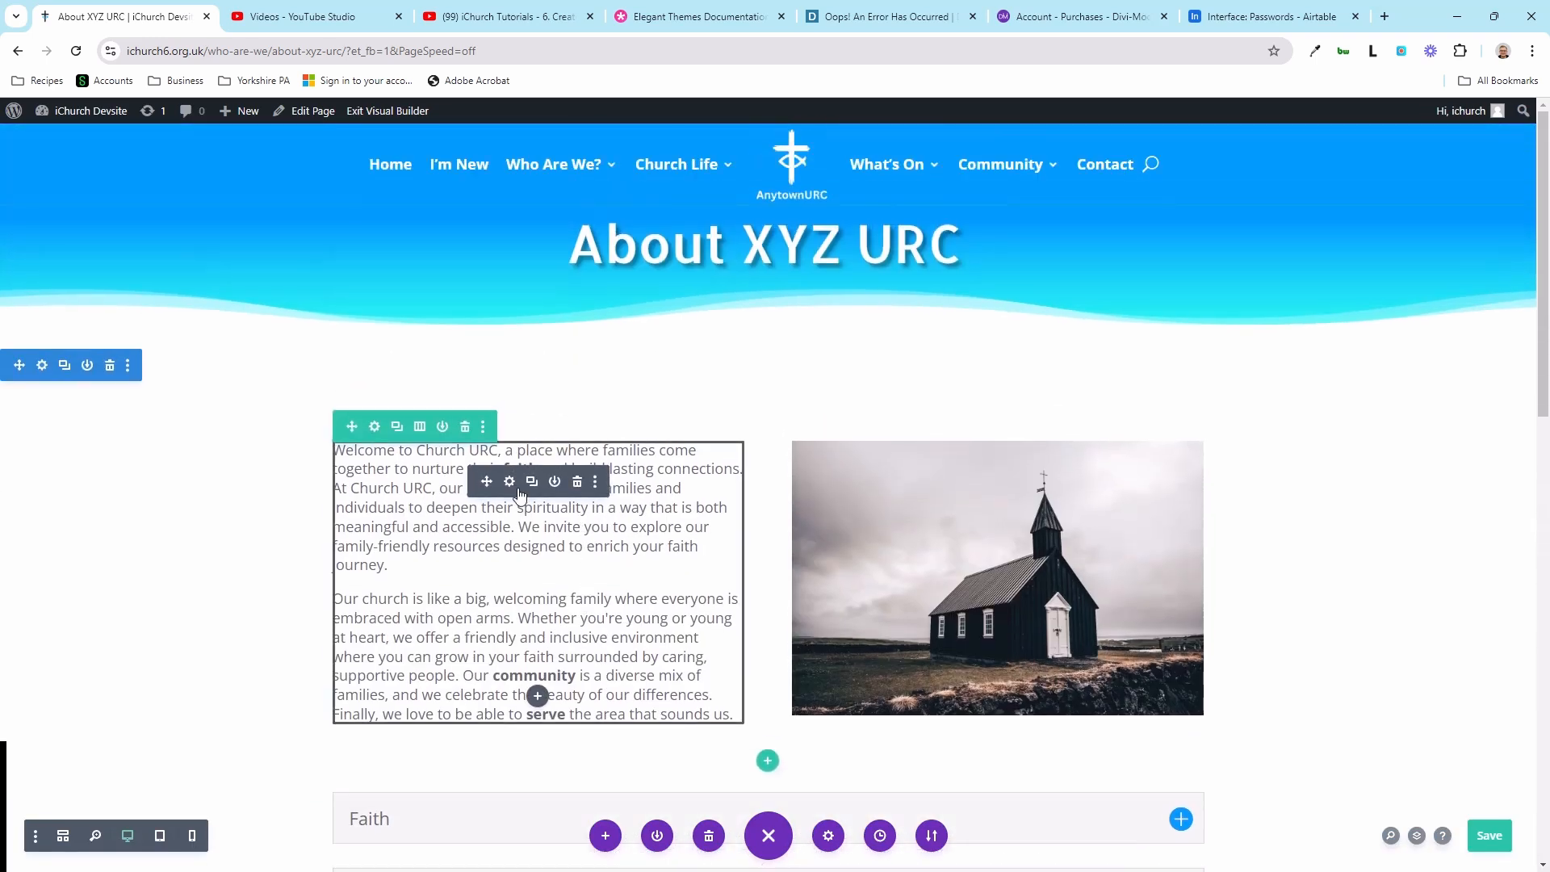
- Open the church photo's image settings and look through the media library without choosing a replacement
scroll(583, 486, down, 3)
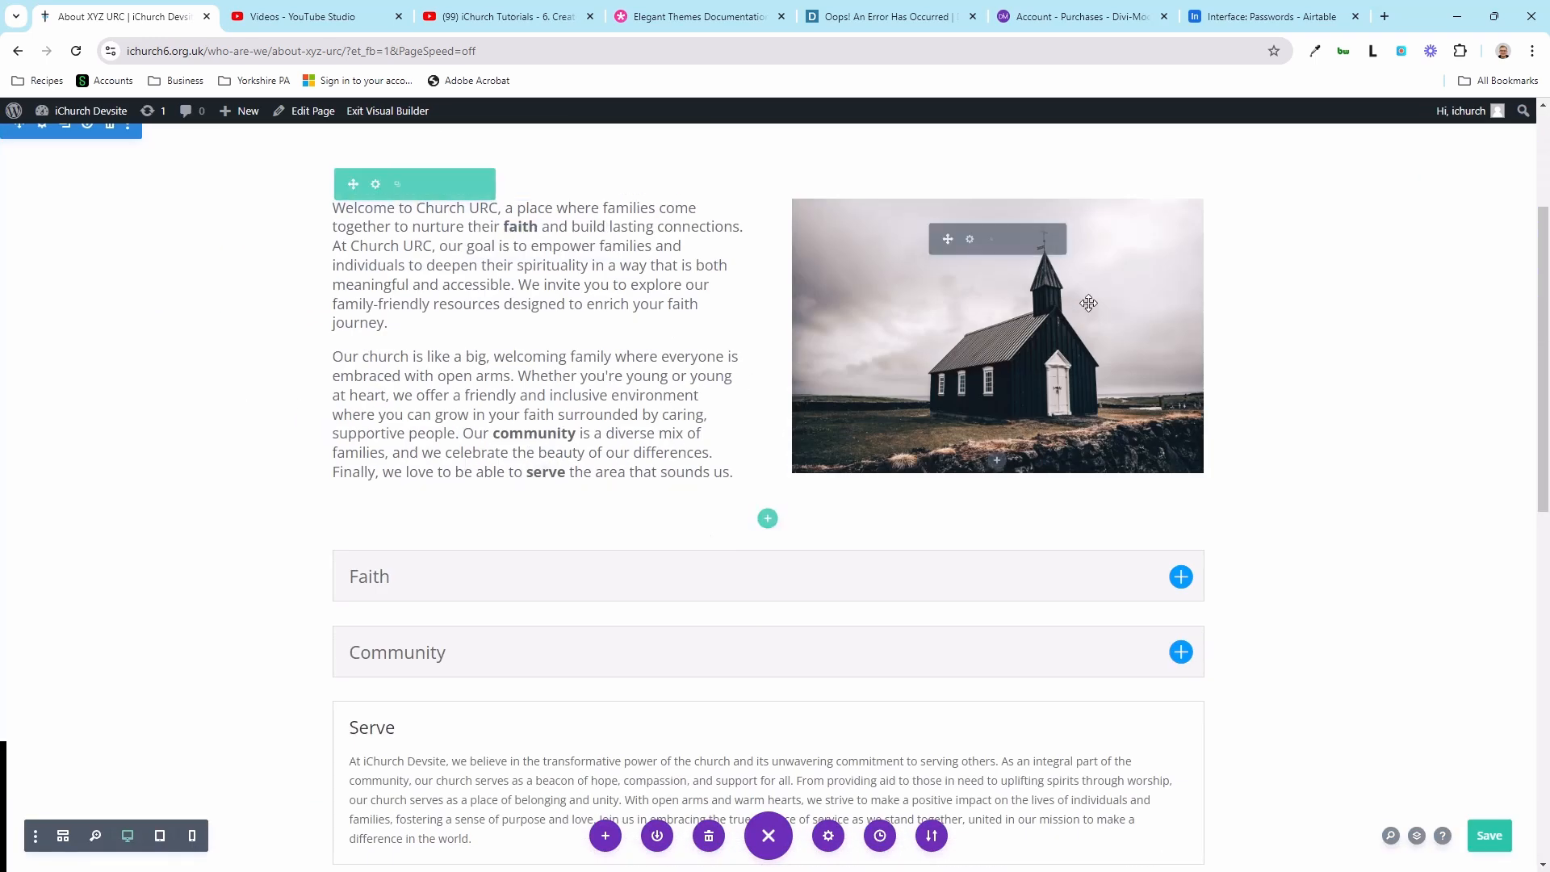
click(970, 244)
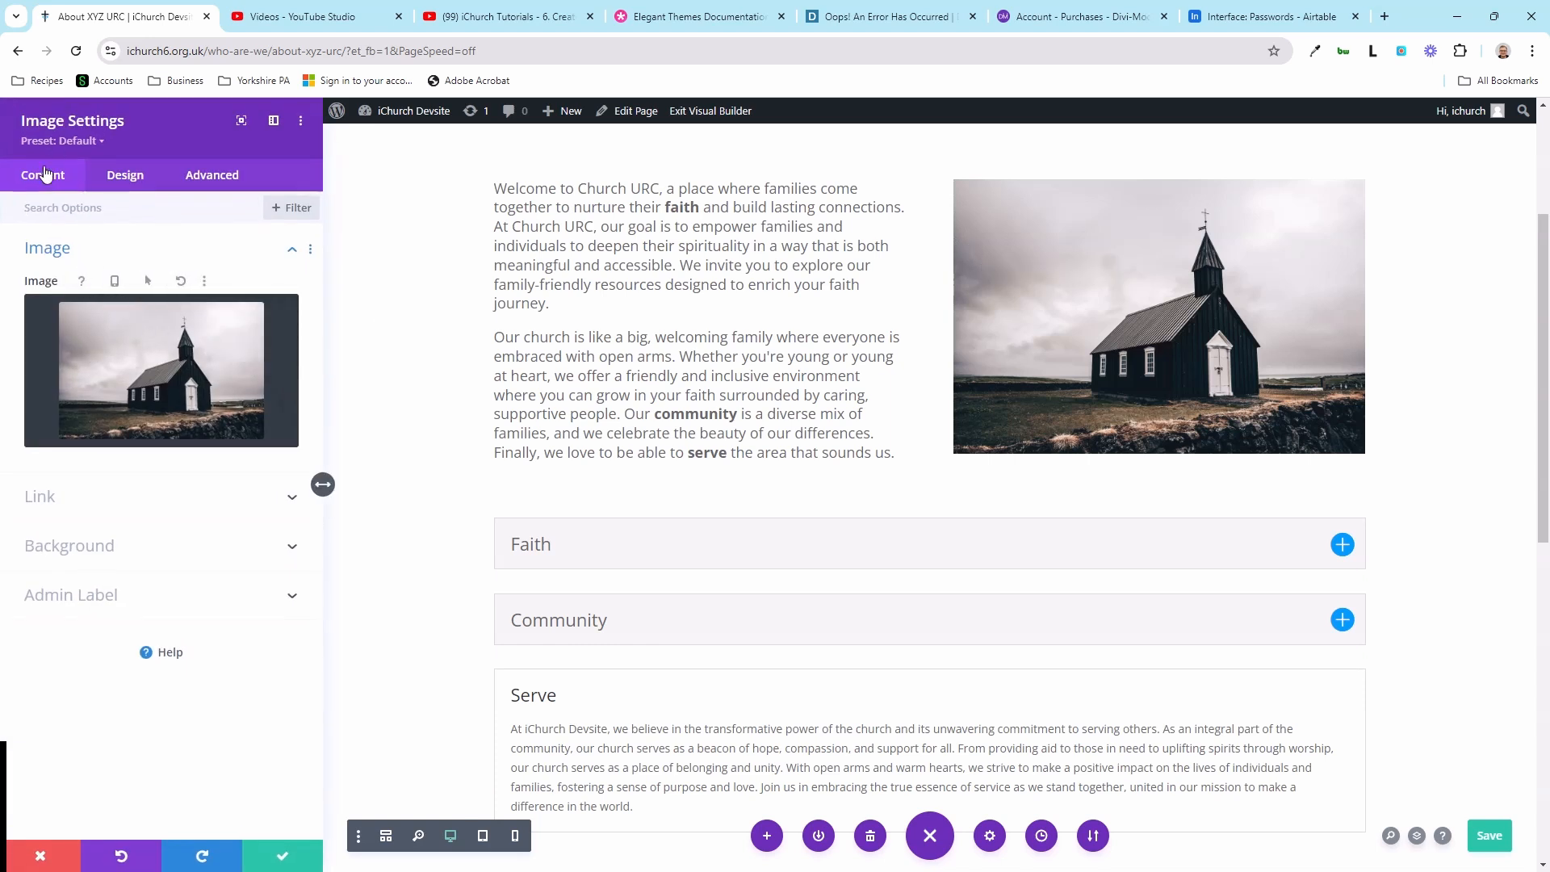
mouse_move(104, 335)
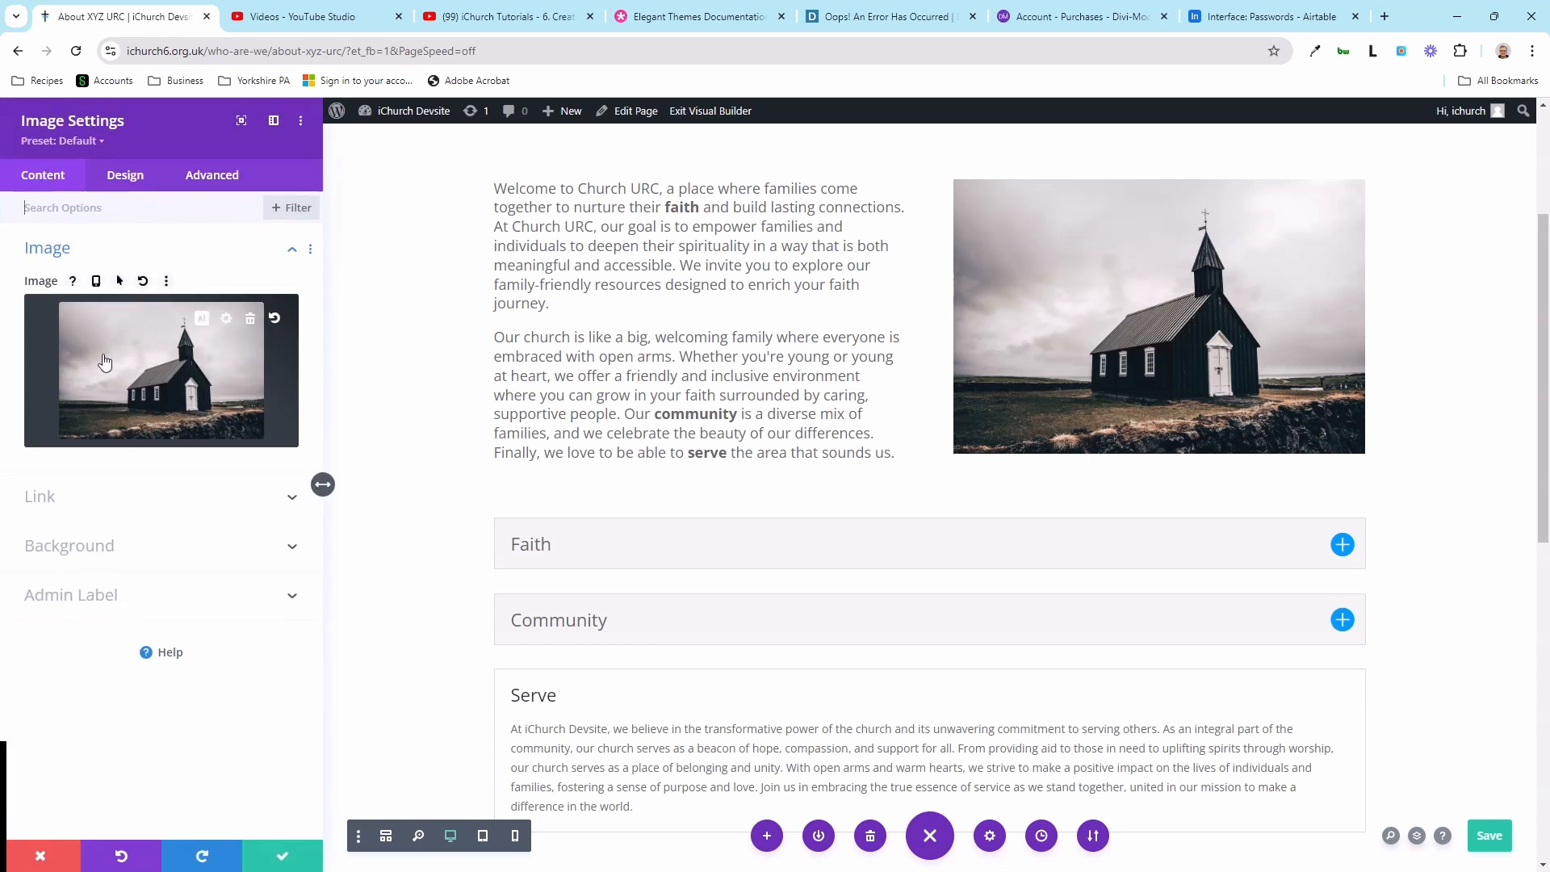
click(159, 376)
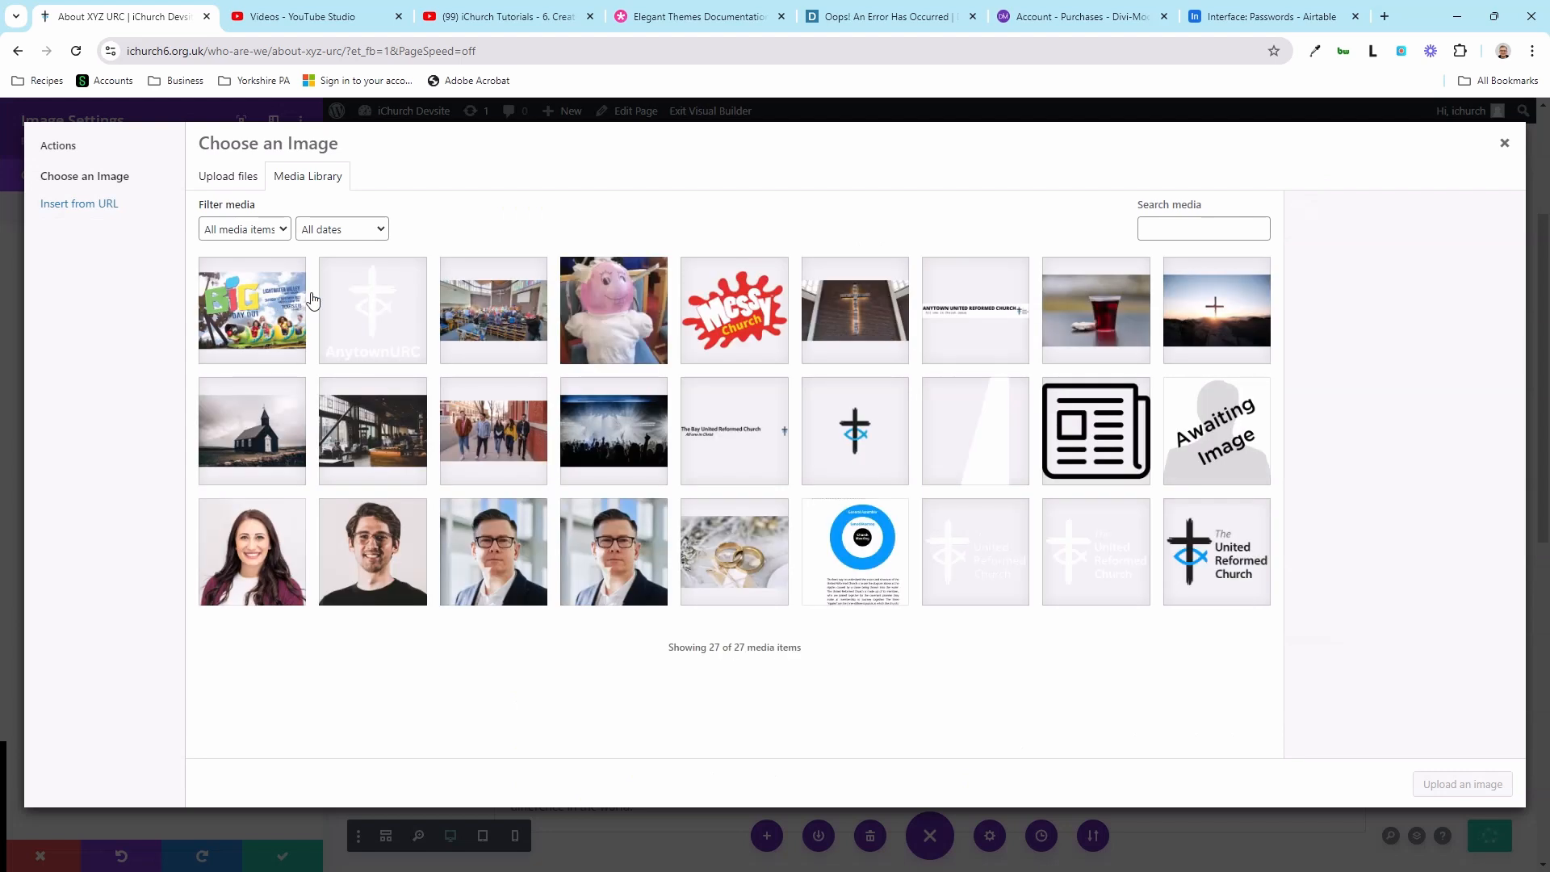
click(1503, 144)
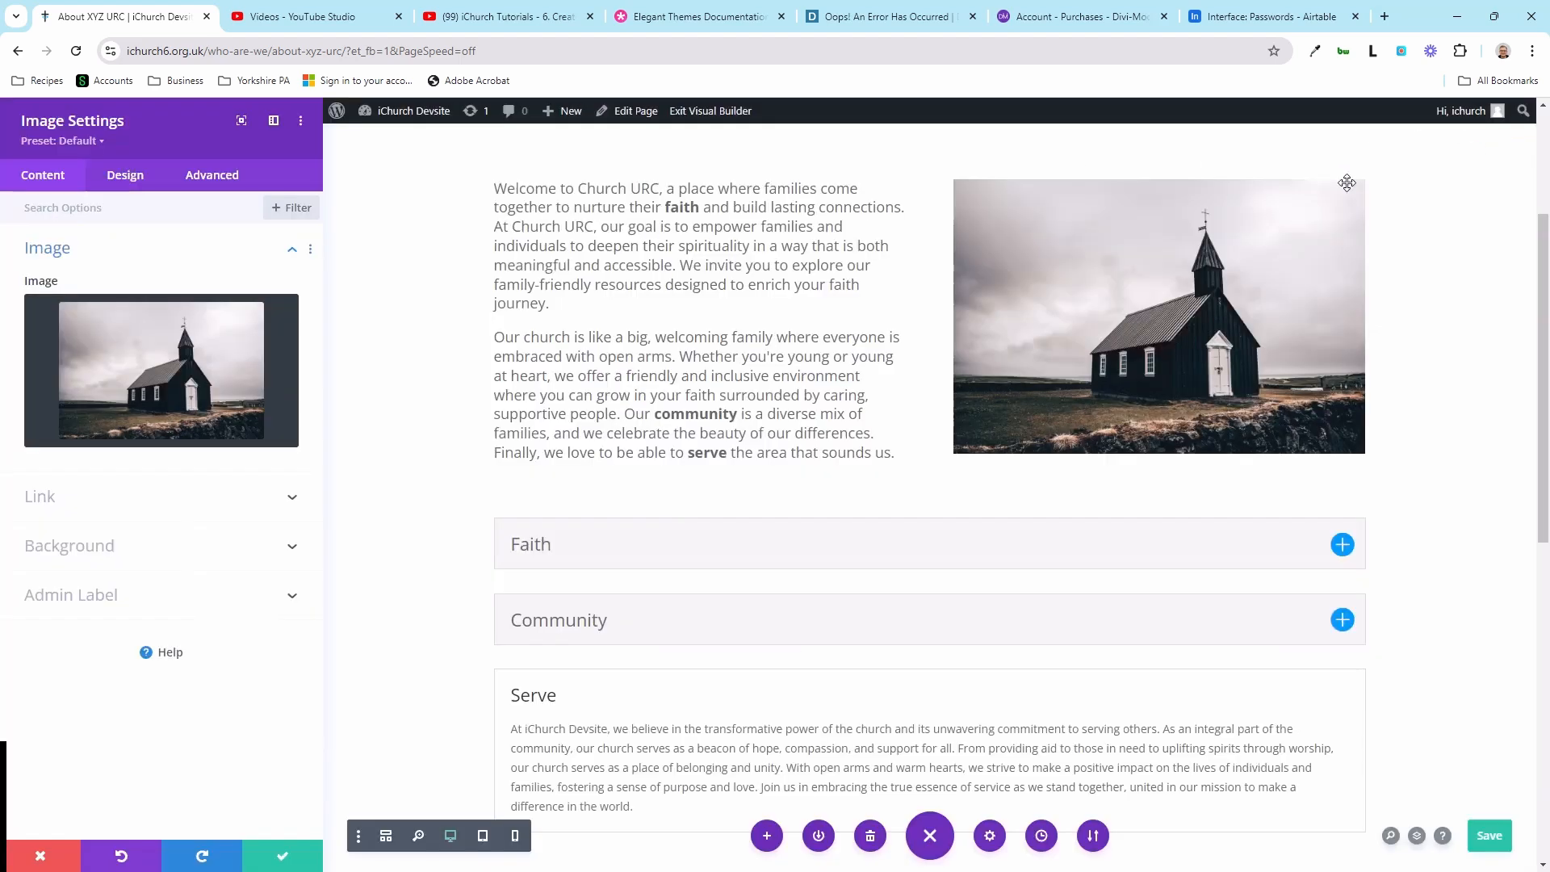
- Link the church photo to the Worship page with a dynamic page link, and remove that link again
click(127, 507)
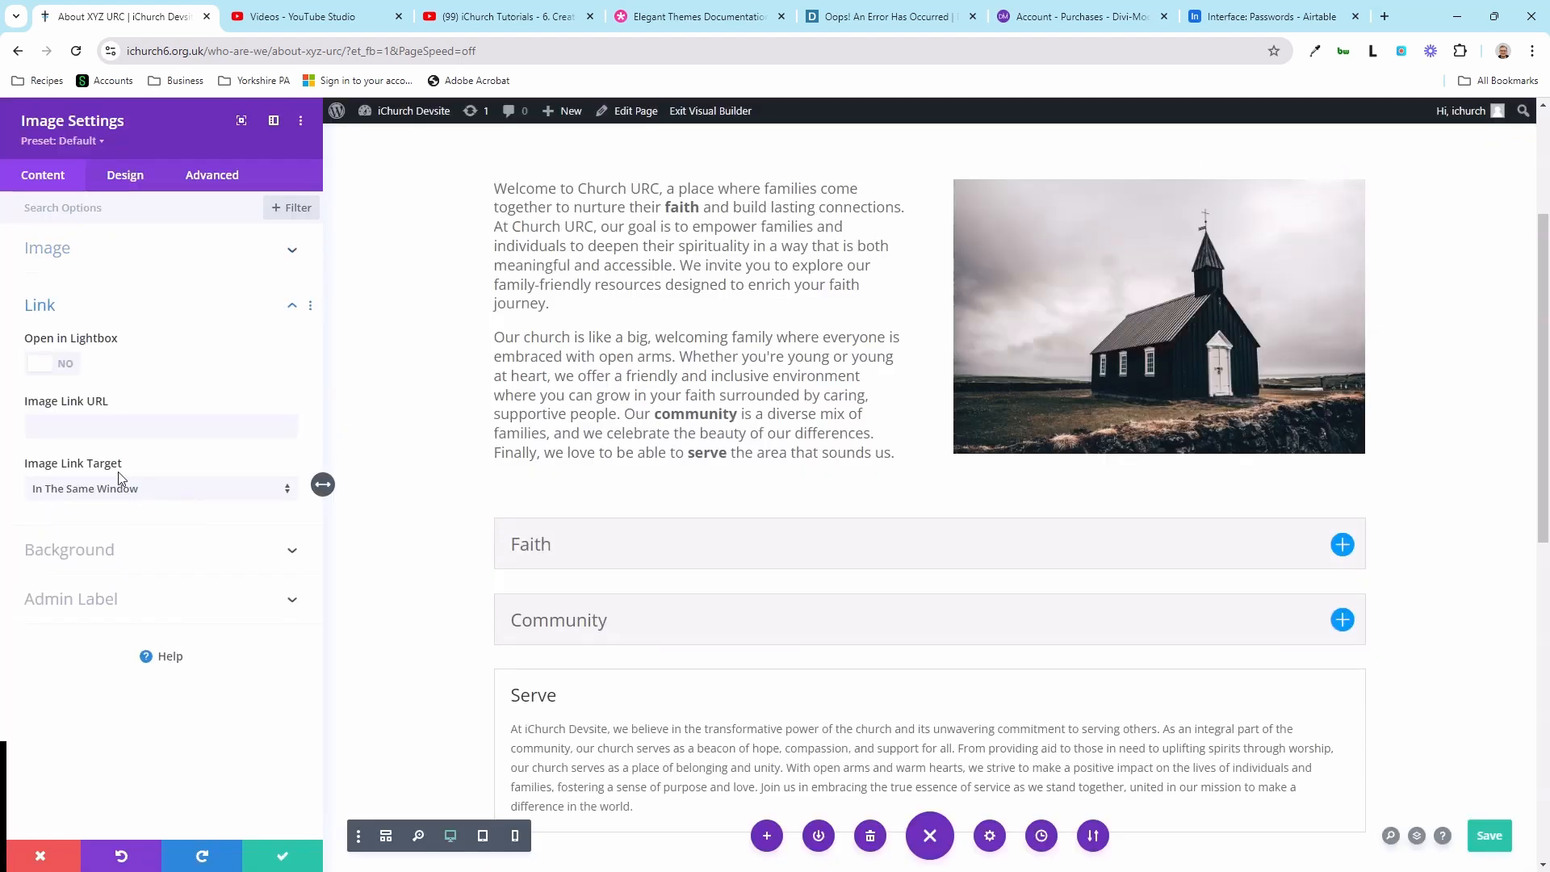
click(68, 423)
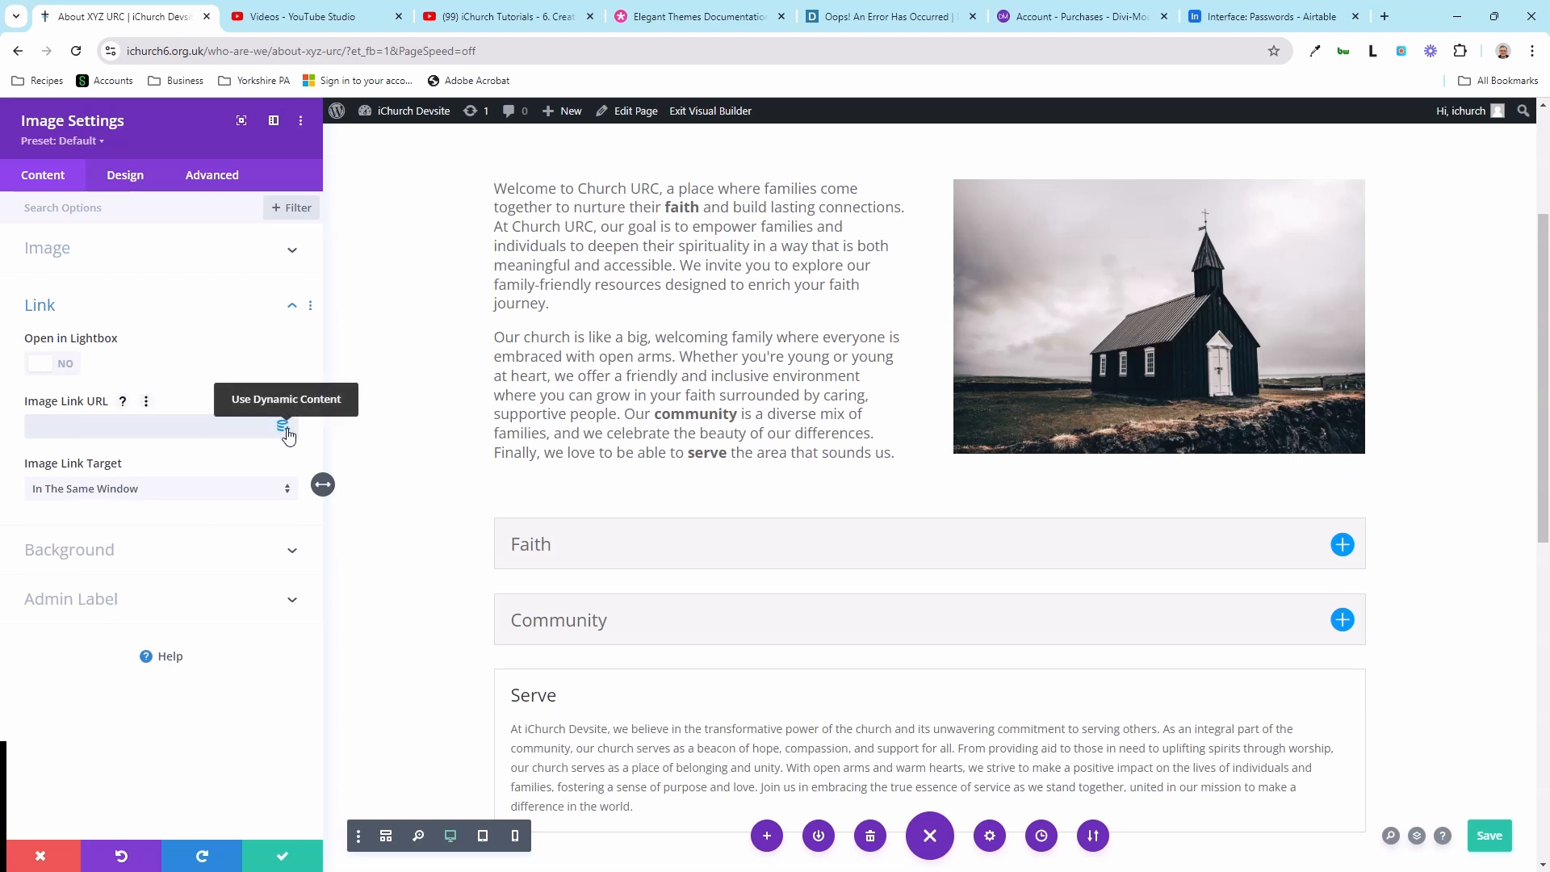
click(291, 434)
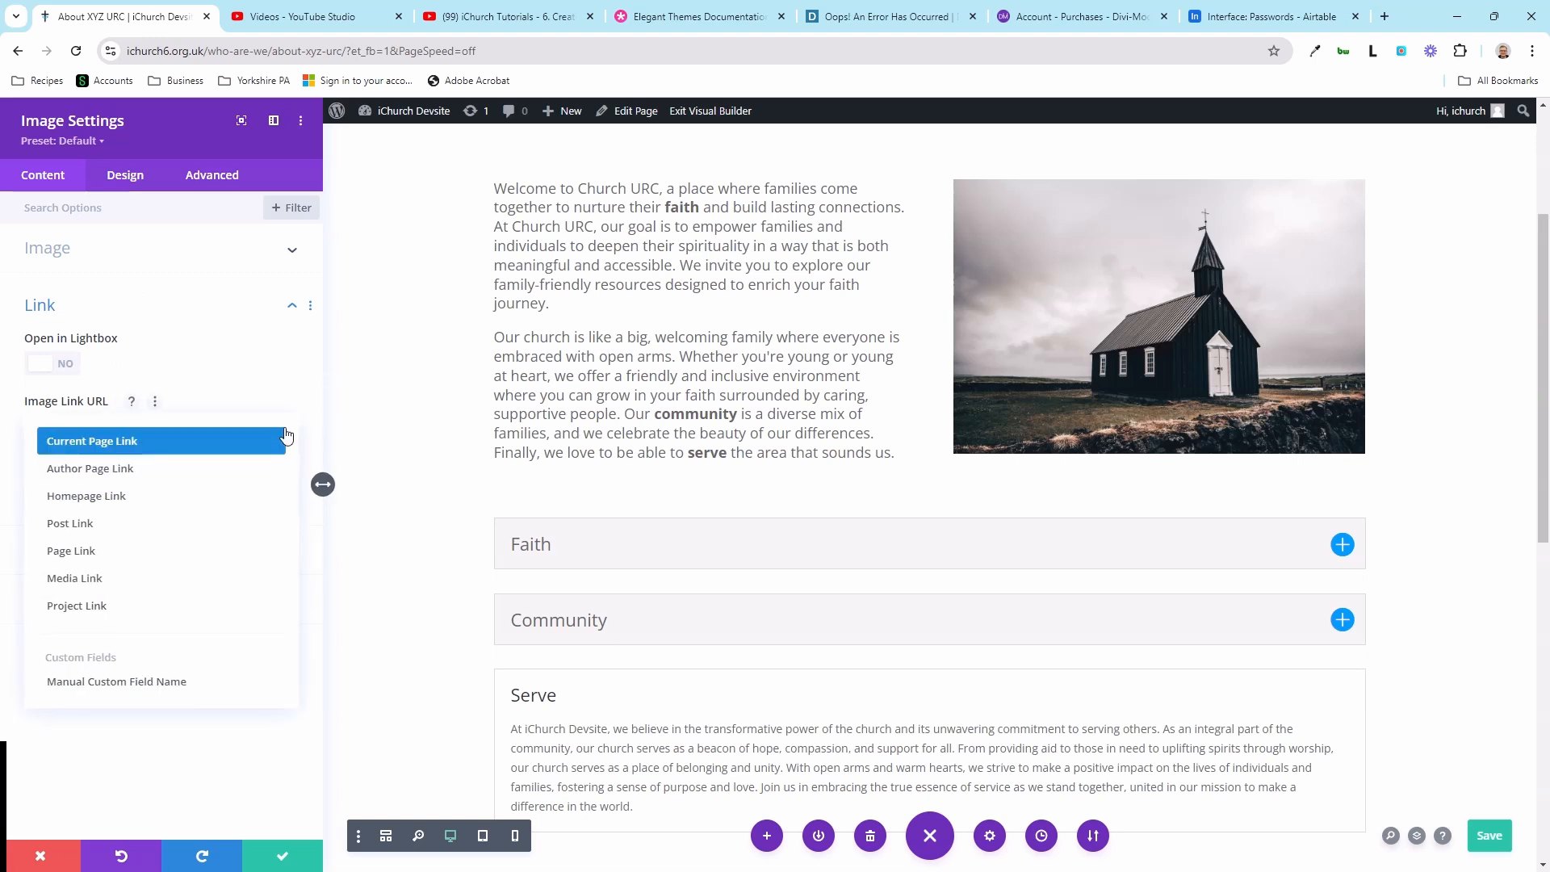
click(156, 551)
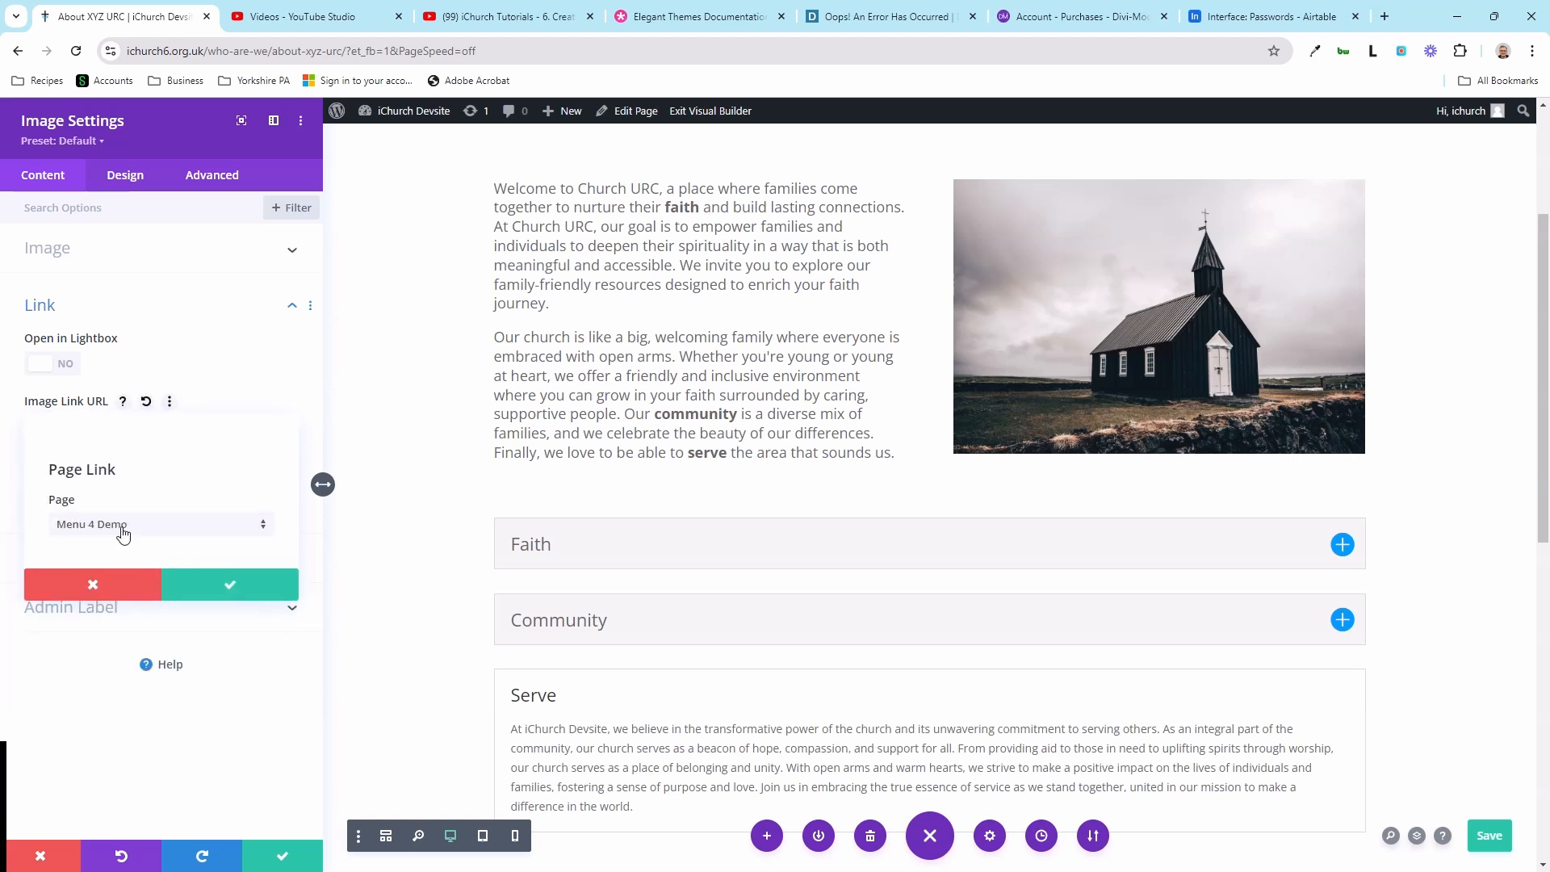
click(170, 526)
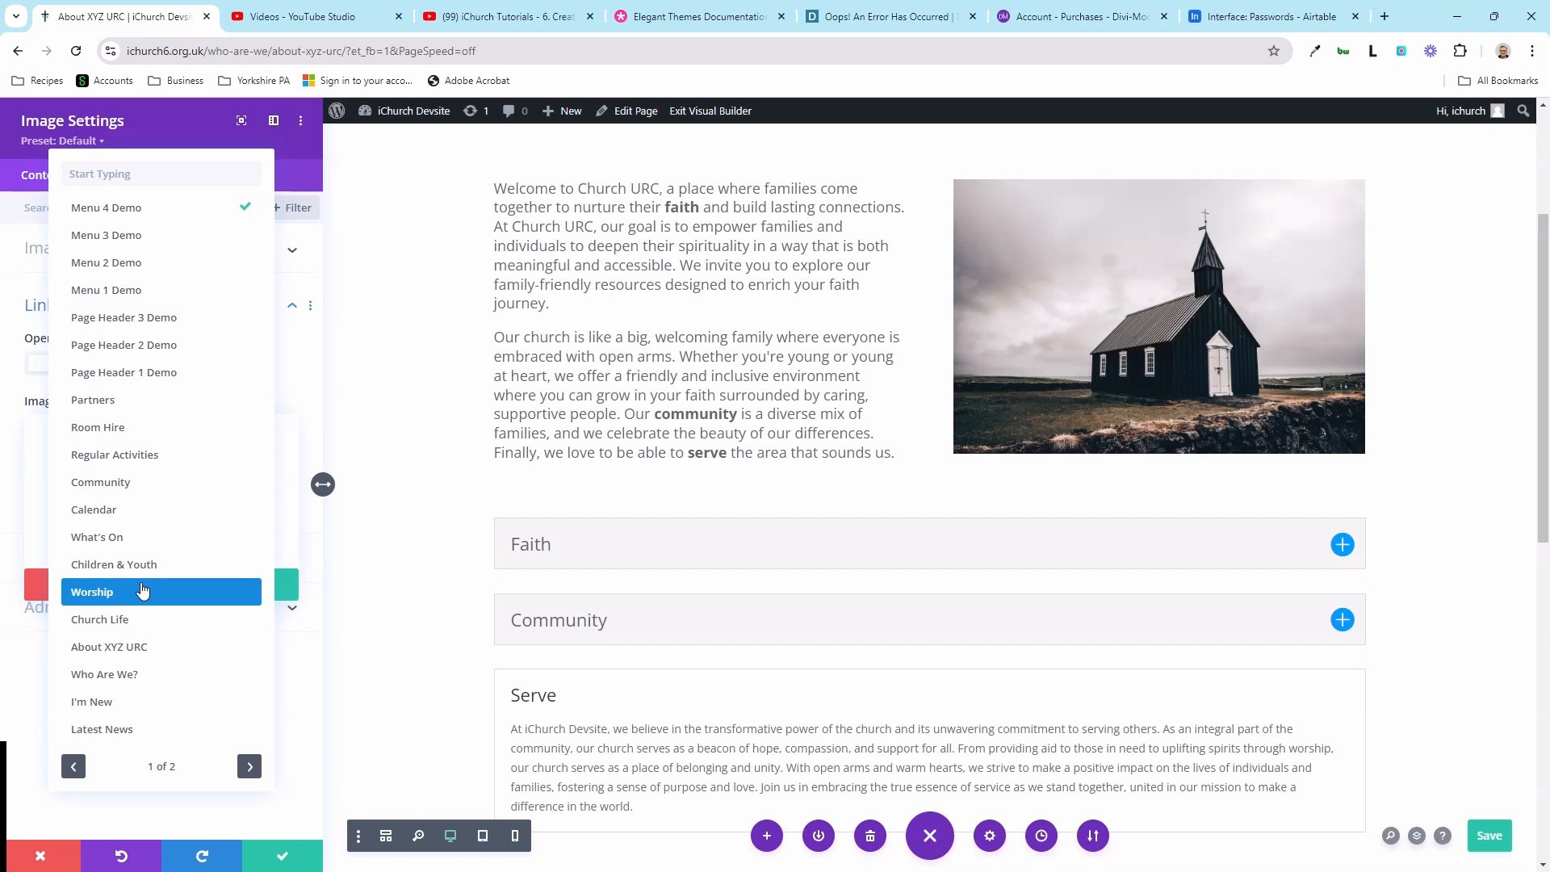
click(143, 592)
click(229, 588)
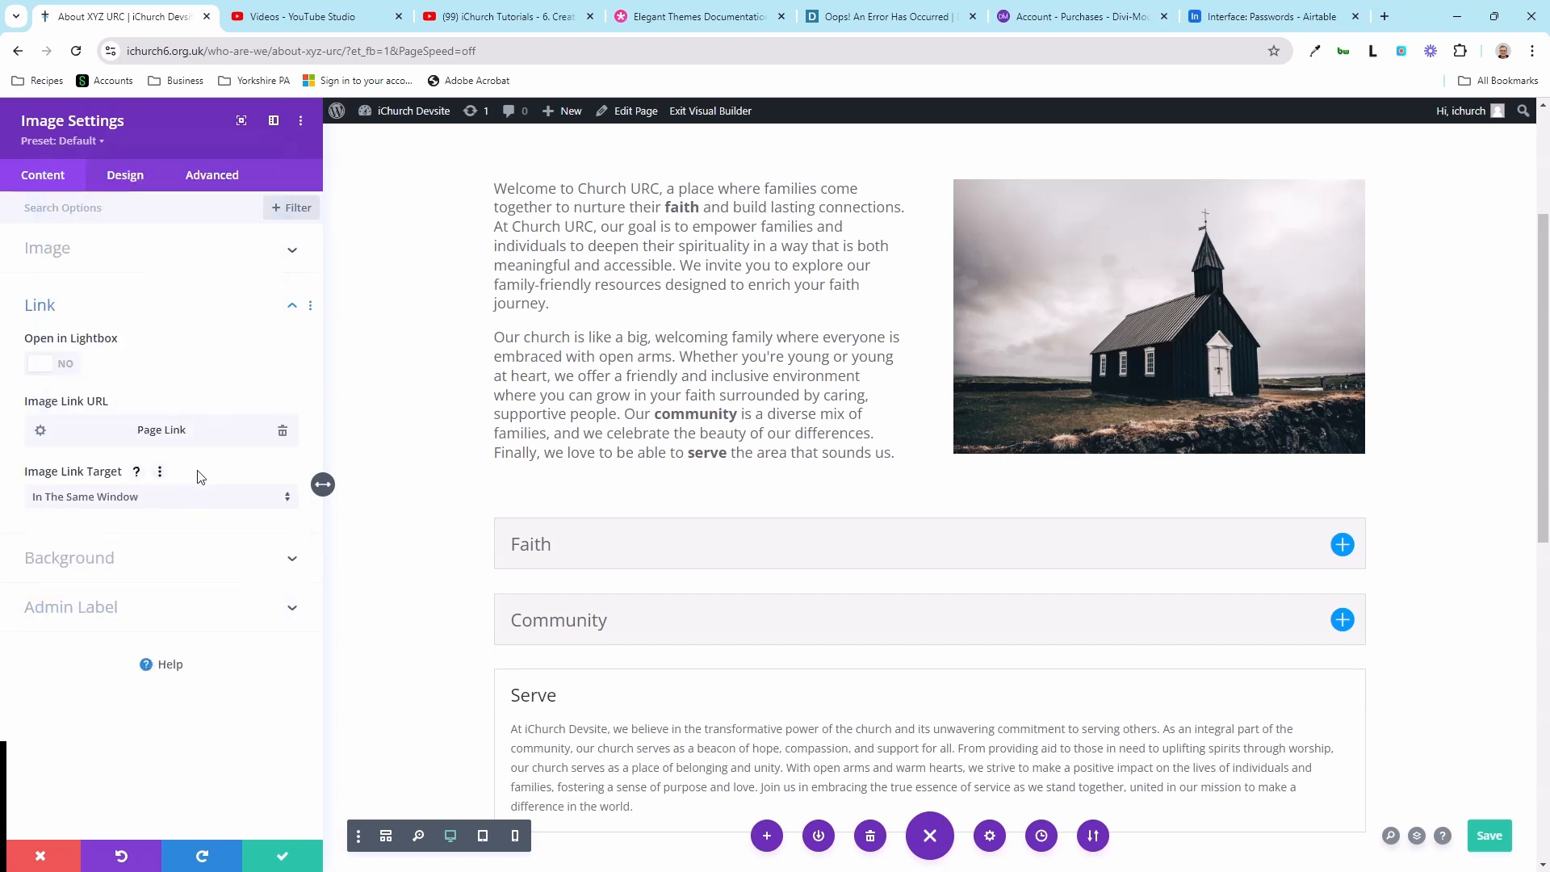
click(282, 430)
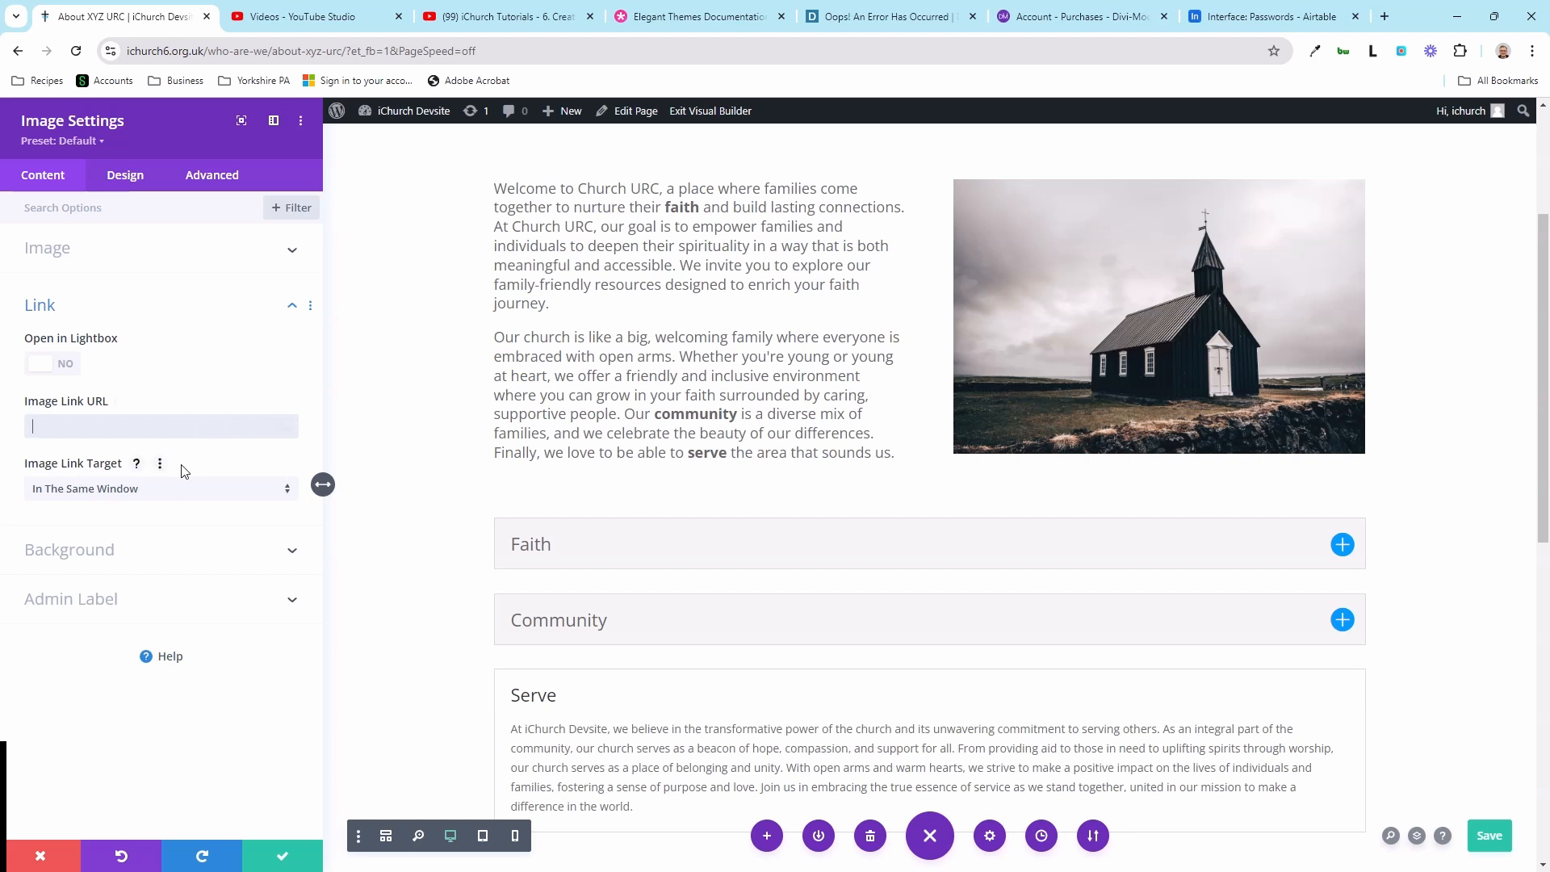
- Try the In The New Tab link target for the church photo, and restore In The Same Window
click(191, 489)
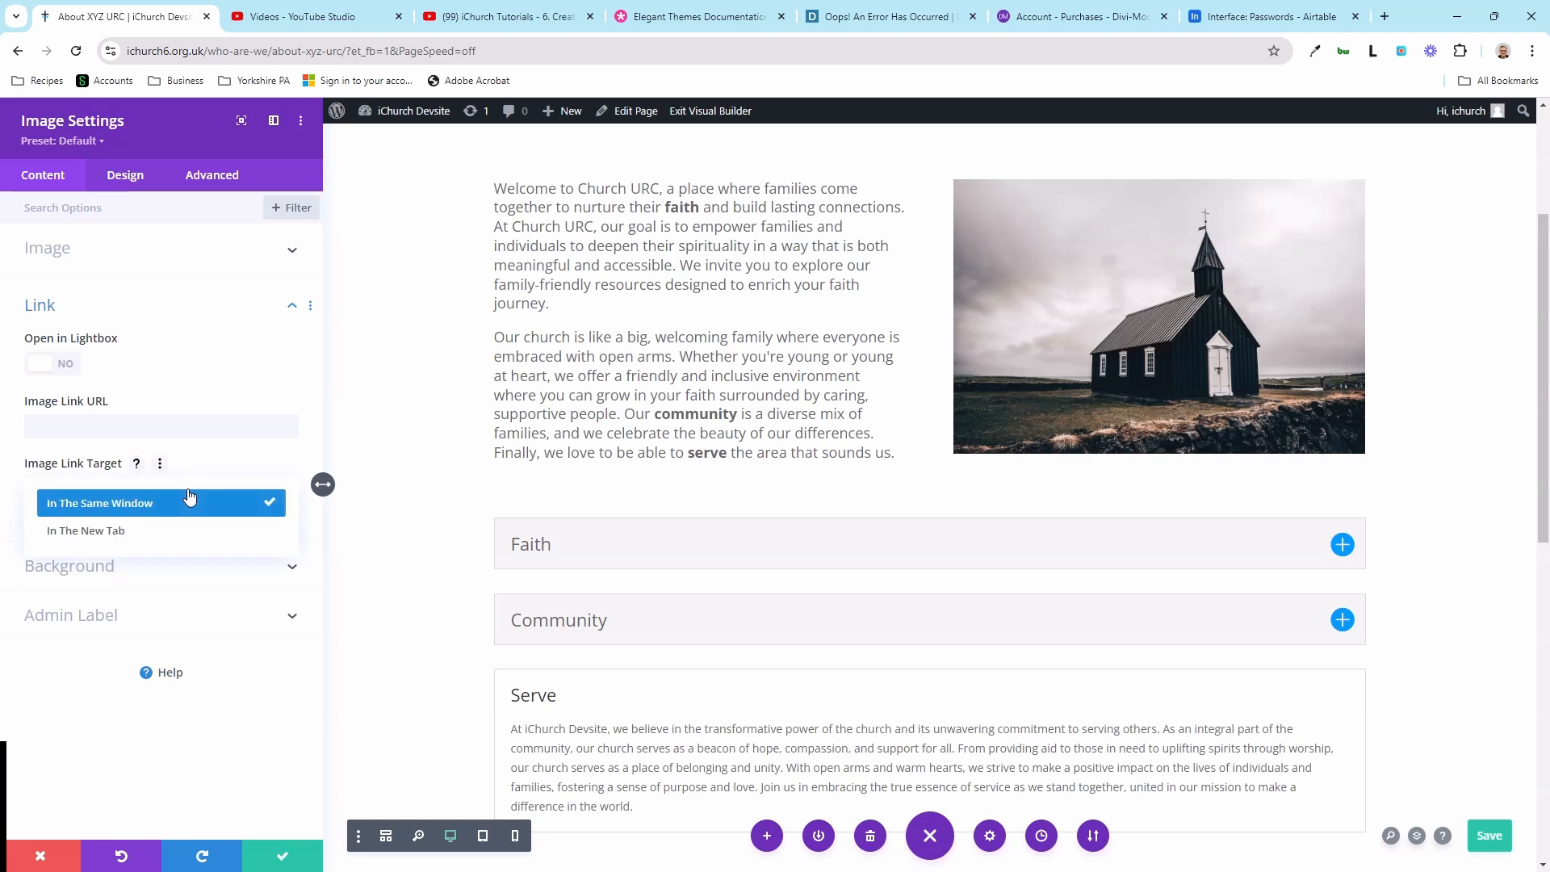
click(156, 533)
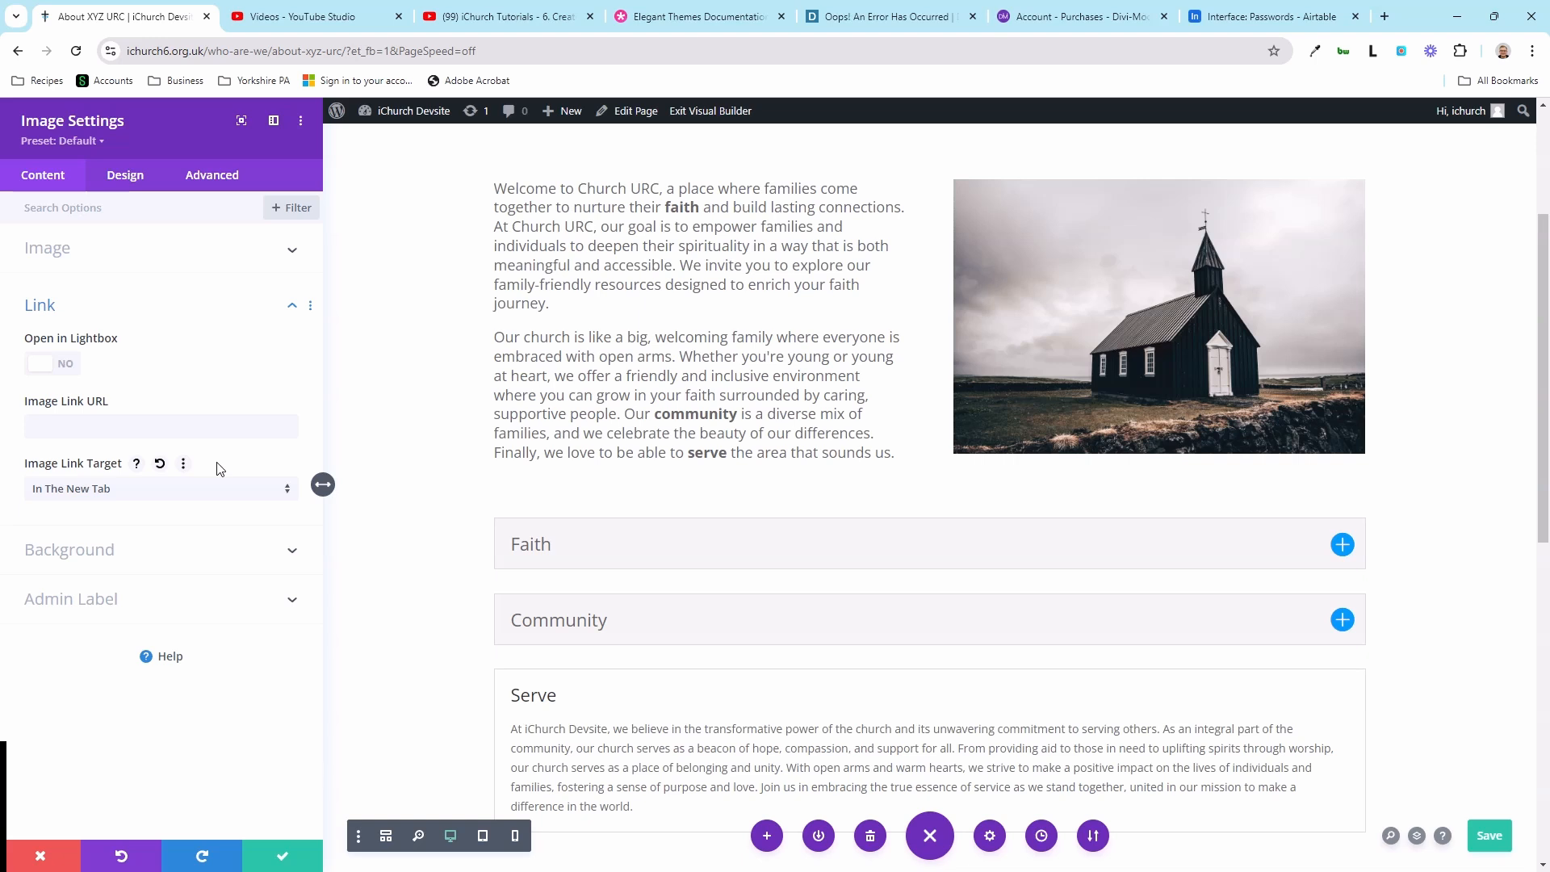
click(223, 488)
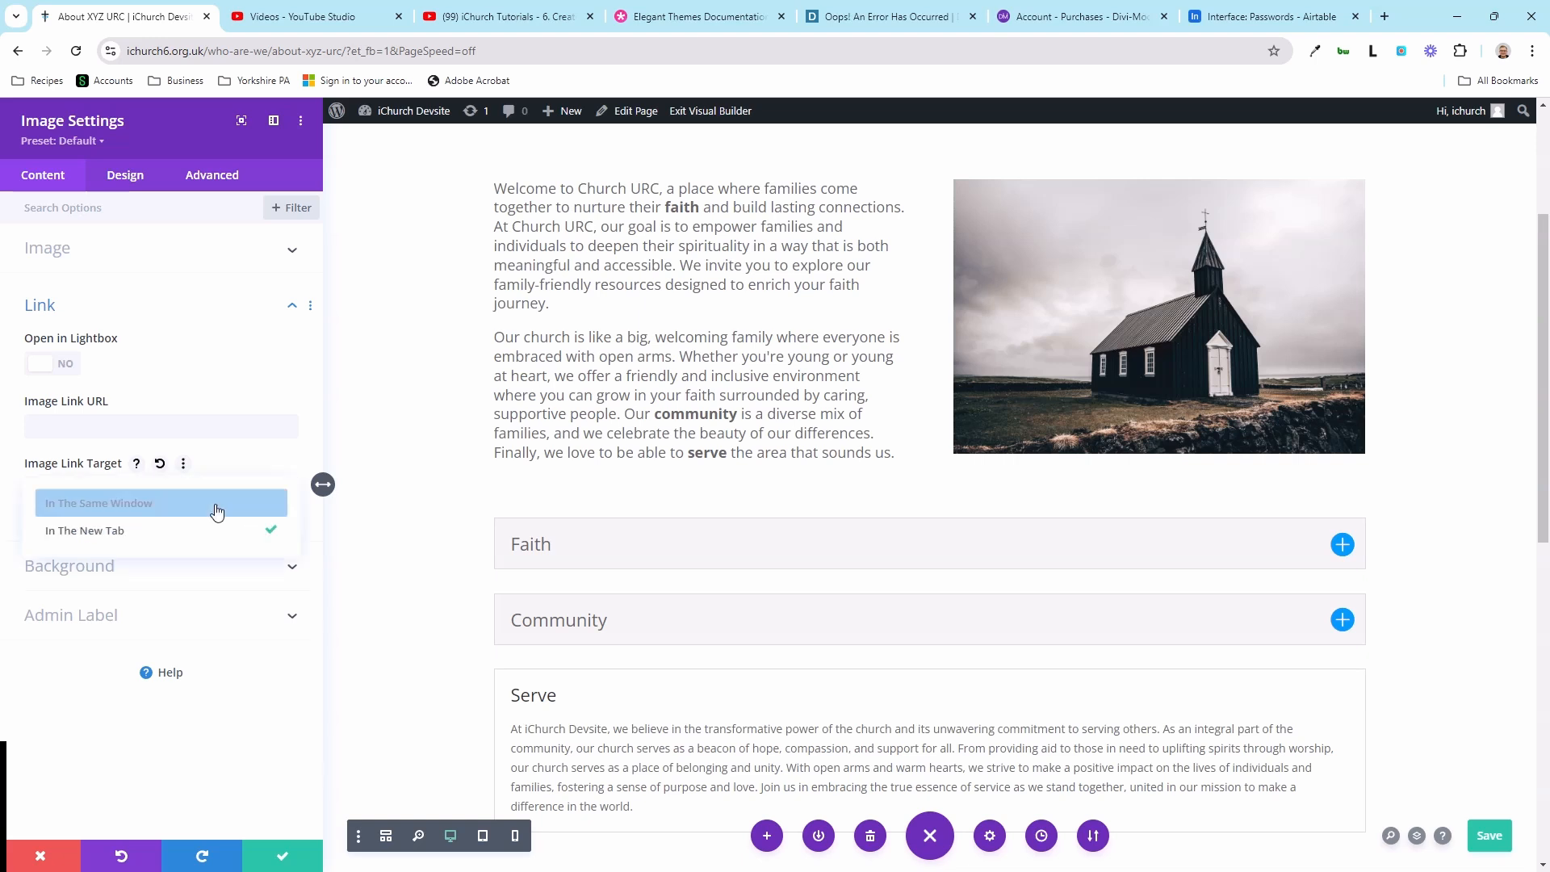
click(222, 502)
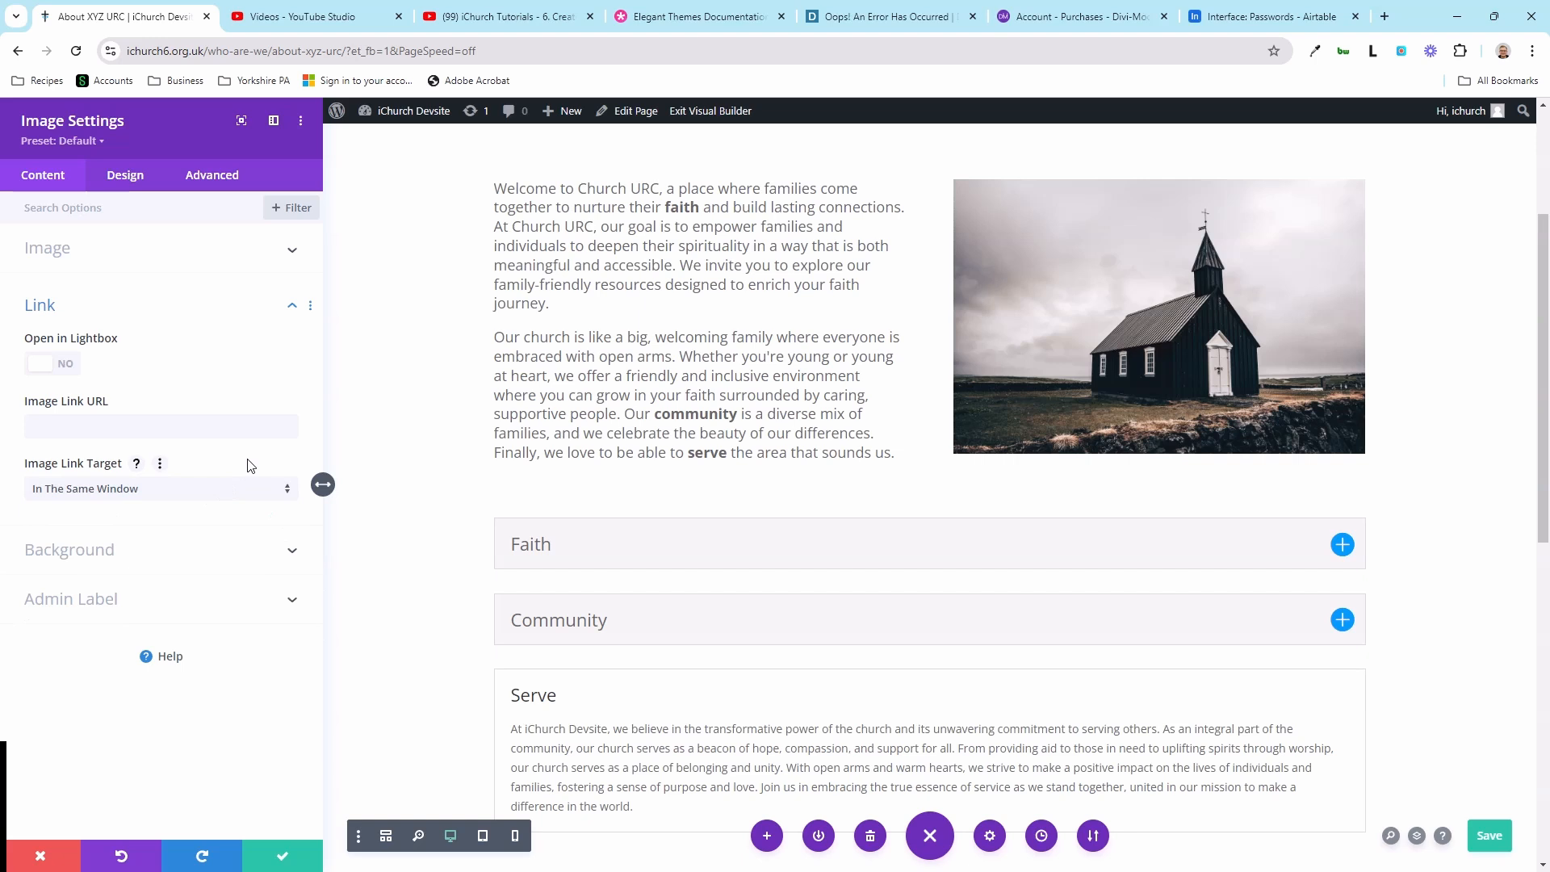
- Set the church photo's width to 70% in its design sizing options
click(127, 175)
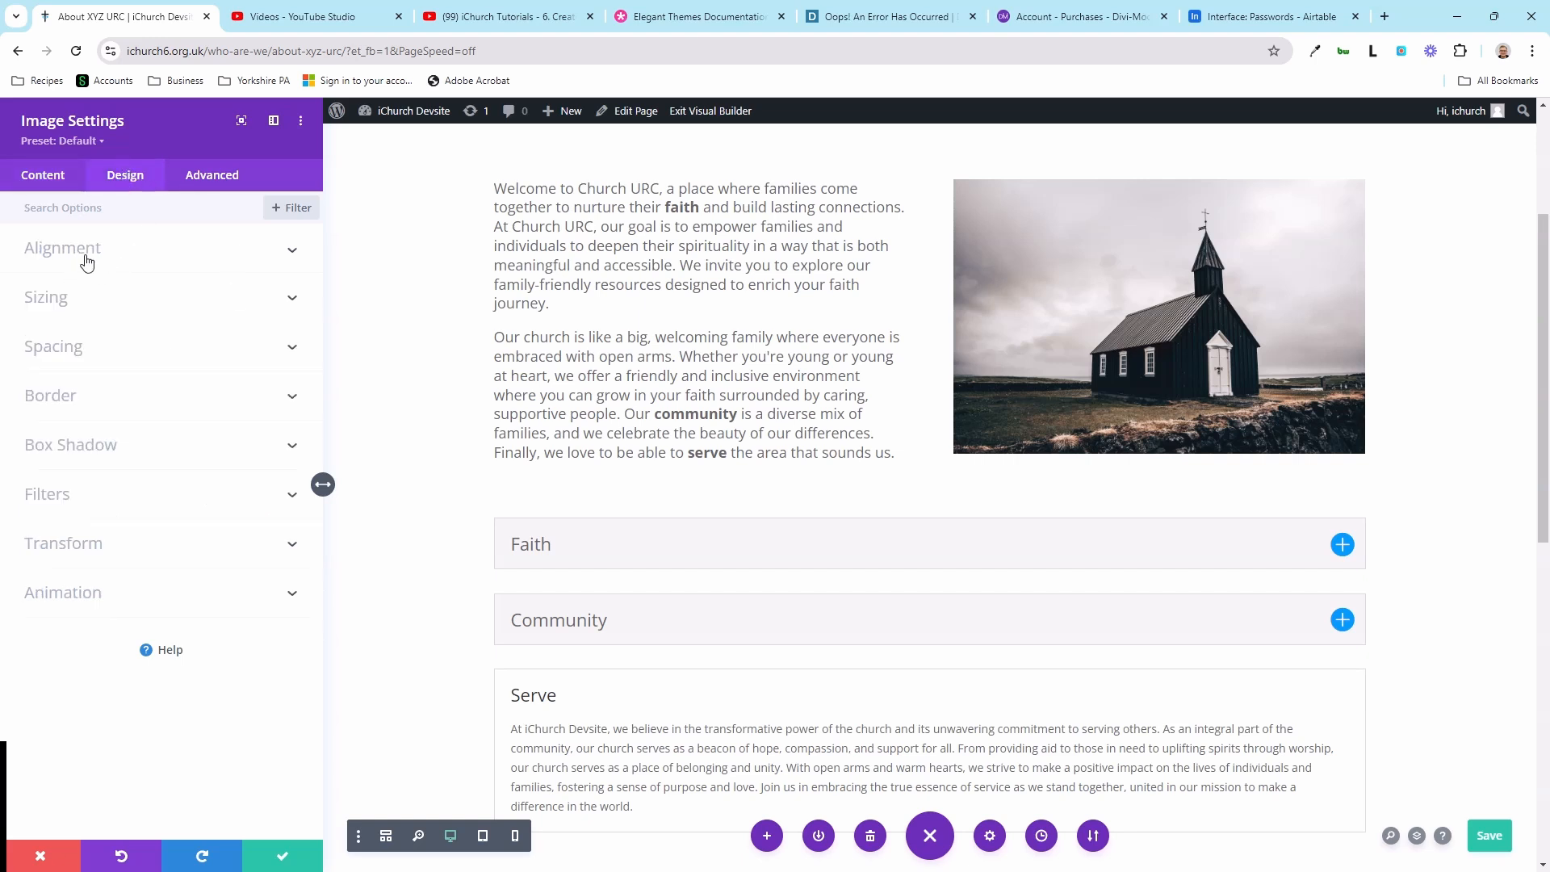
click(92, 300)
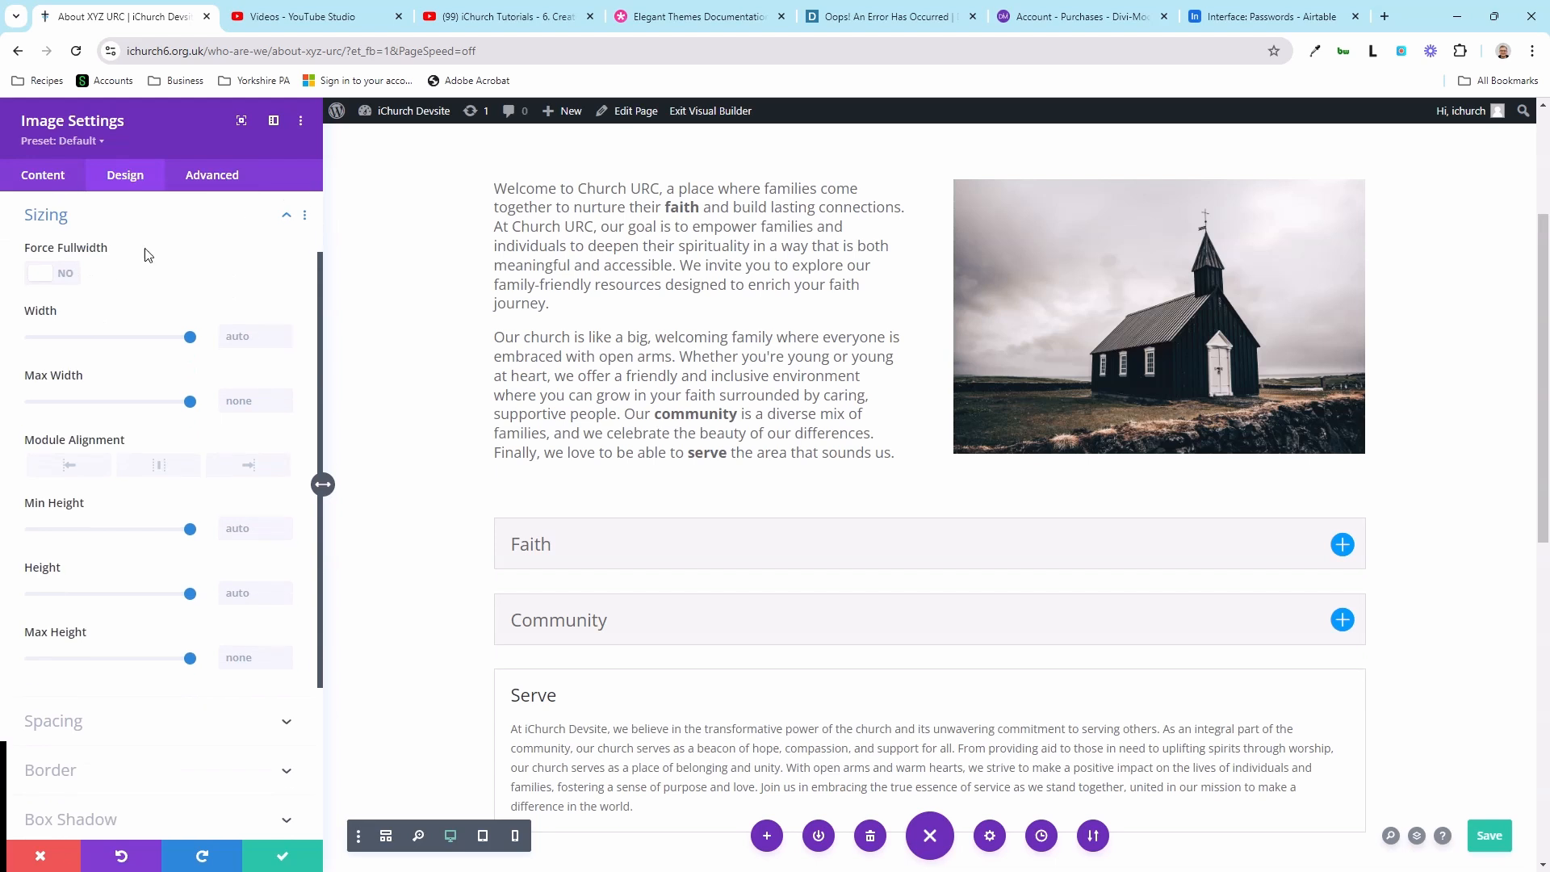
drag(190, 418, 146, 422)
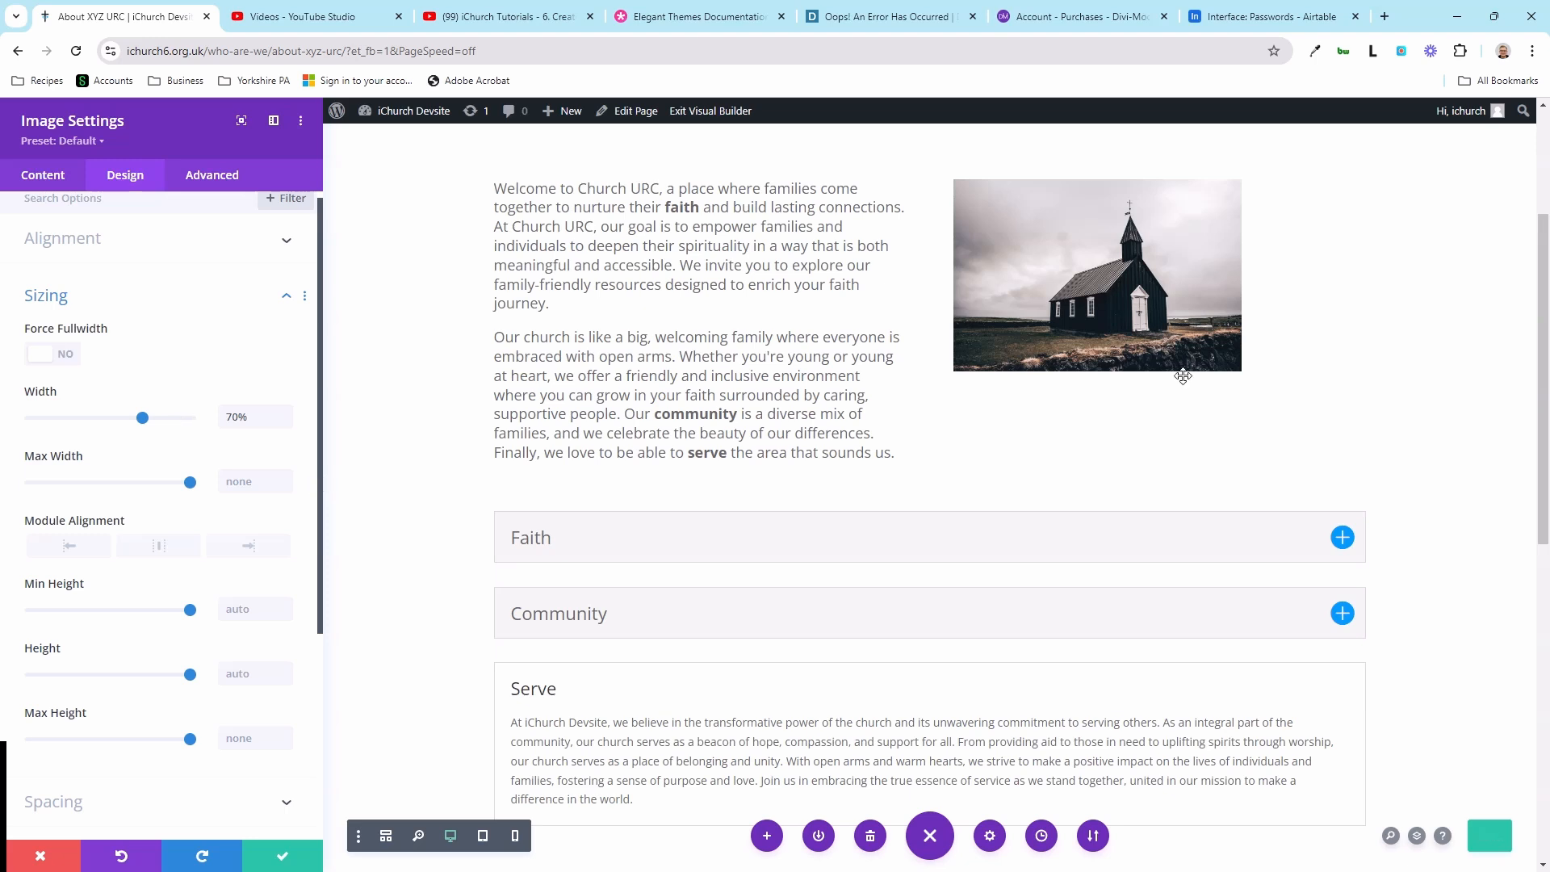
- Centre the church photo in its column through its module alignment, and save the page
scroll(1182, 375, up, 1)
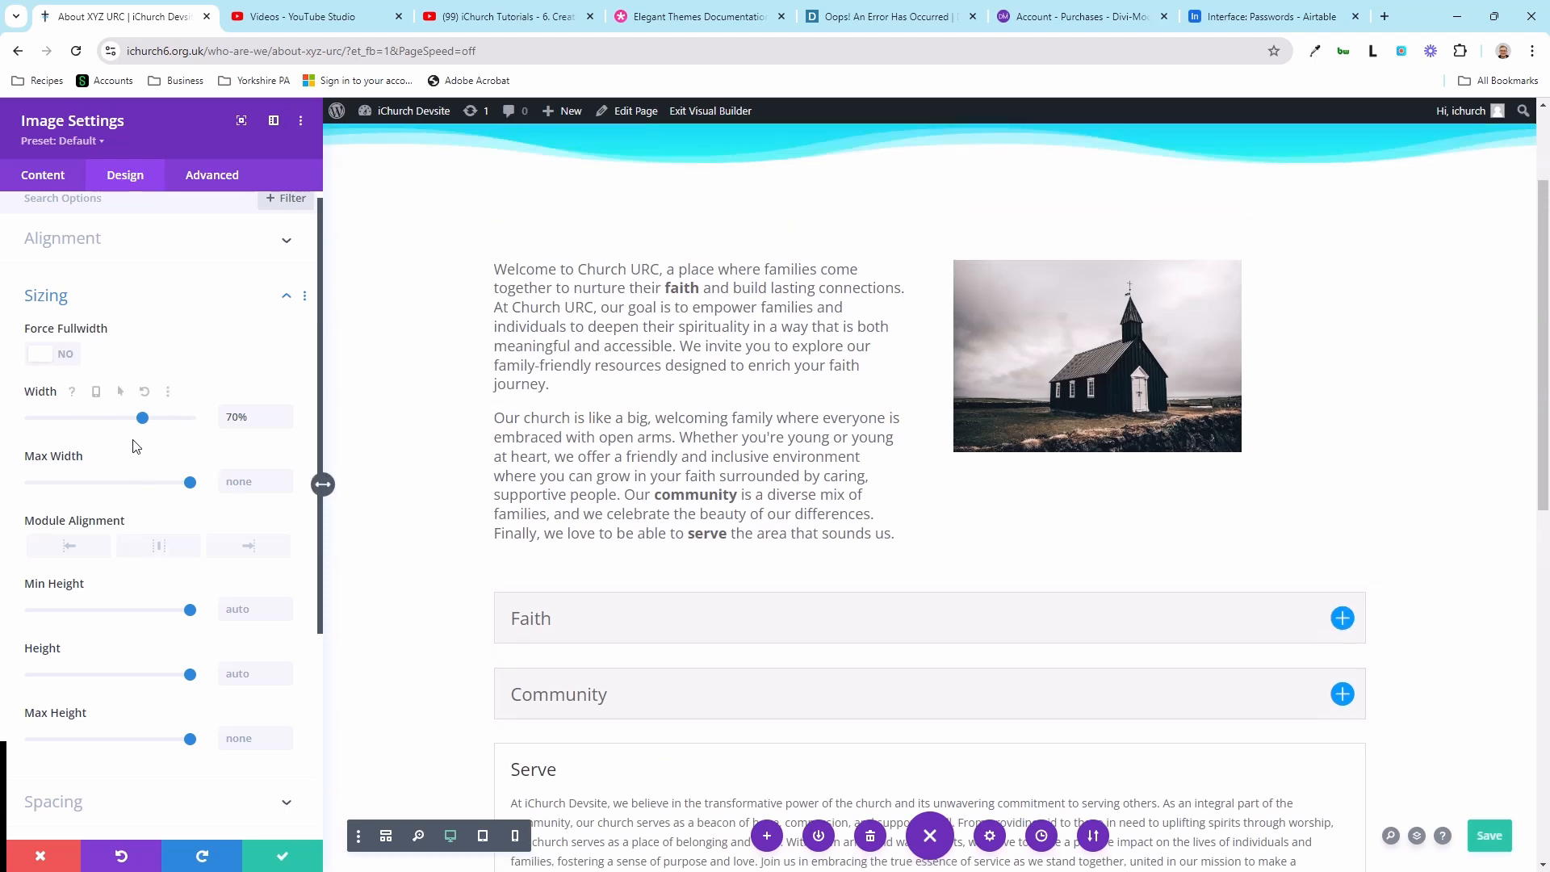
click(139, 547)
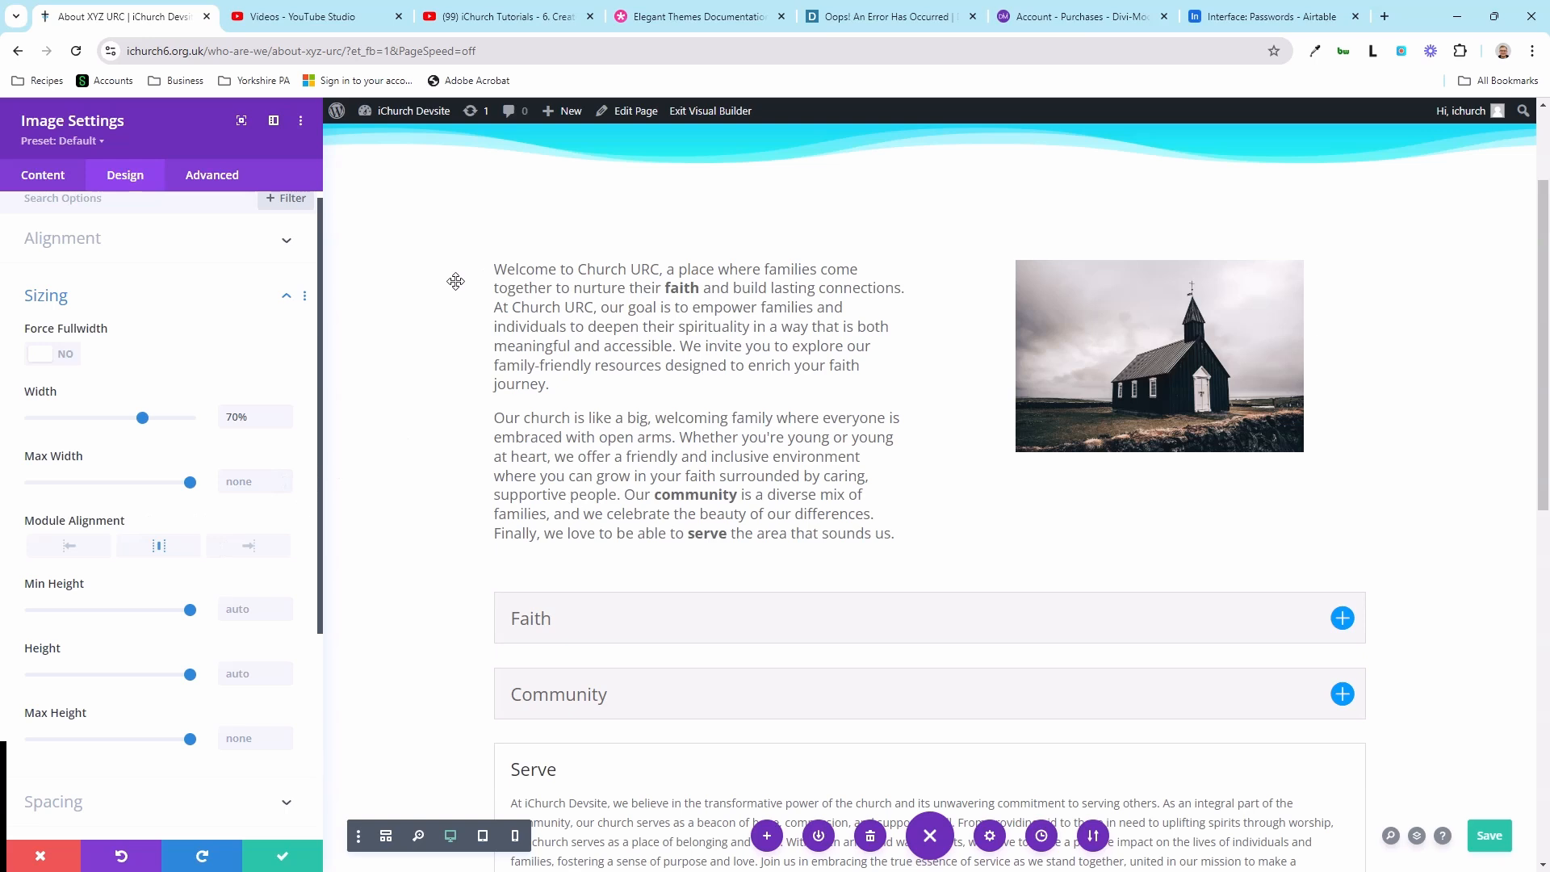
click(136, 298)
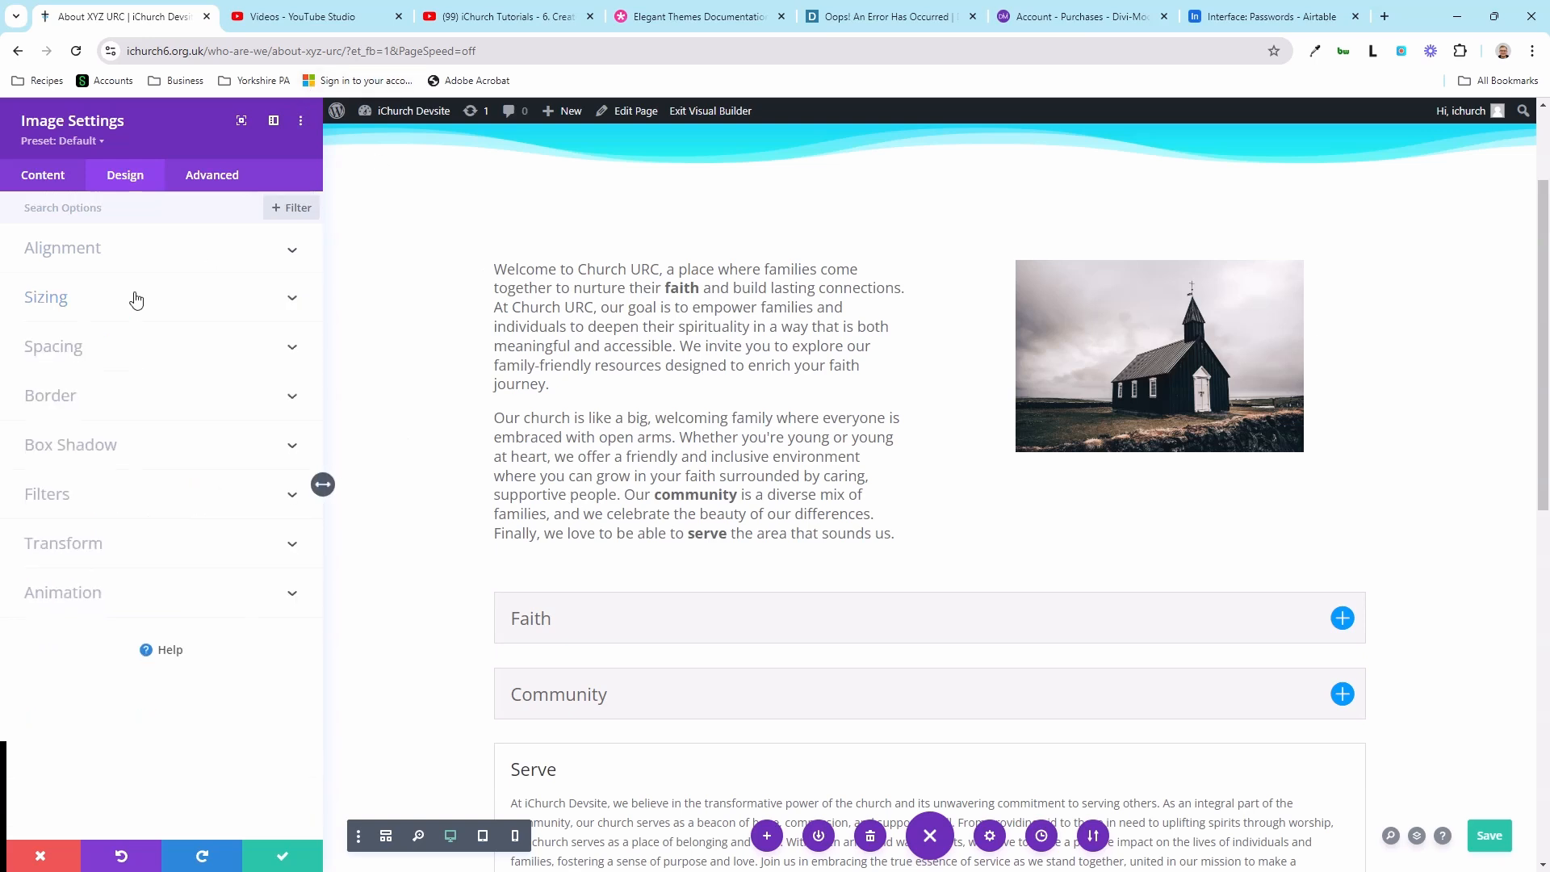
click(83, 392)
click(74, 225)
click(311, 858)
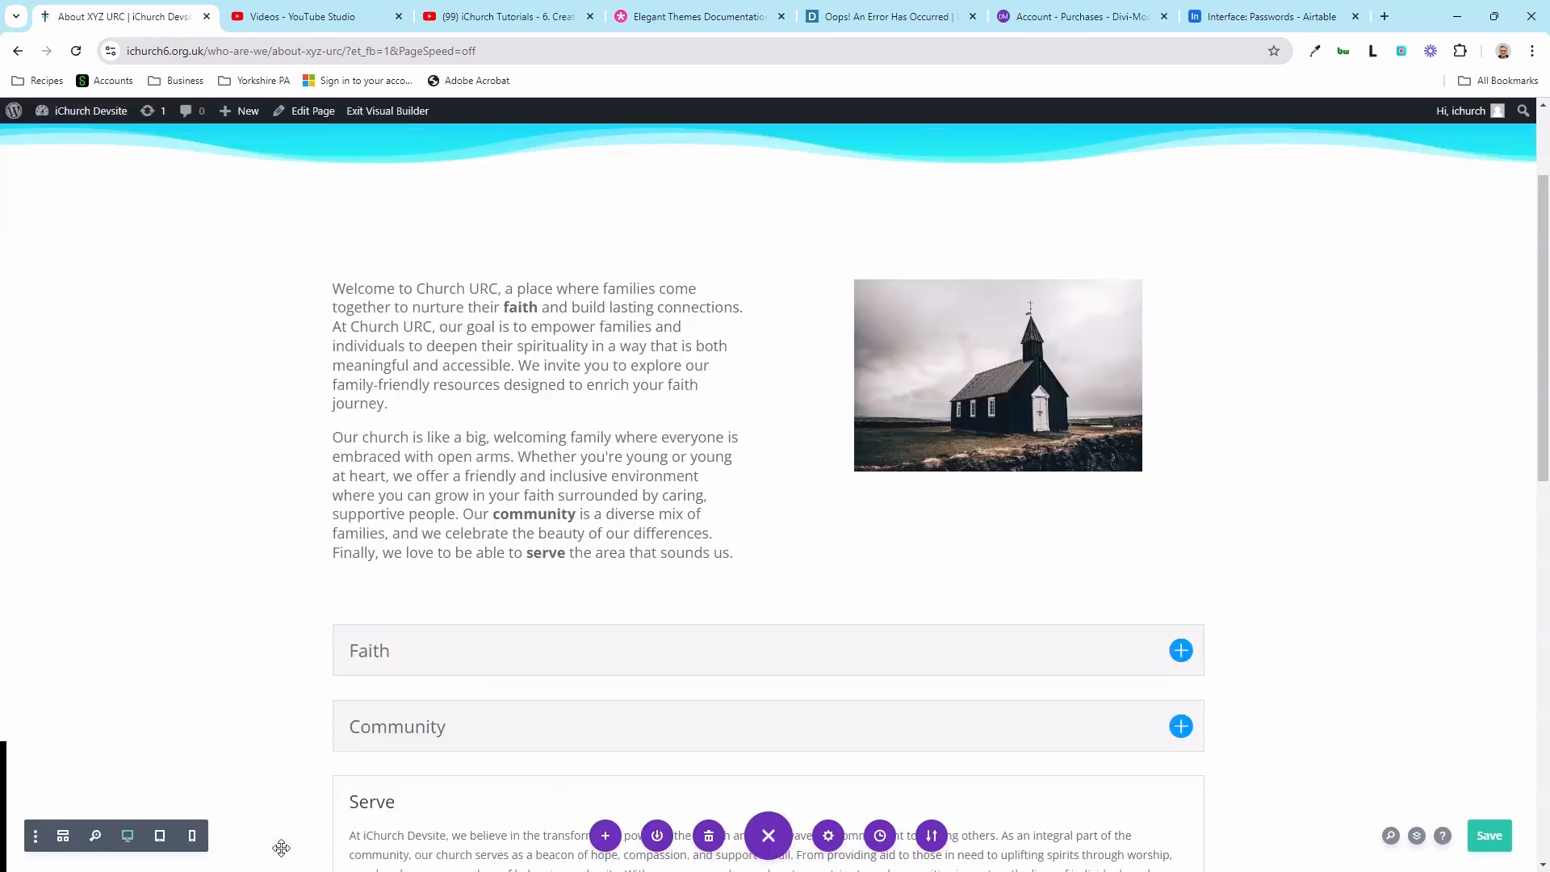
click(1491, 837)
scroll(1430, 660, up, 2)
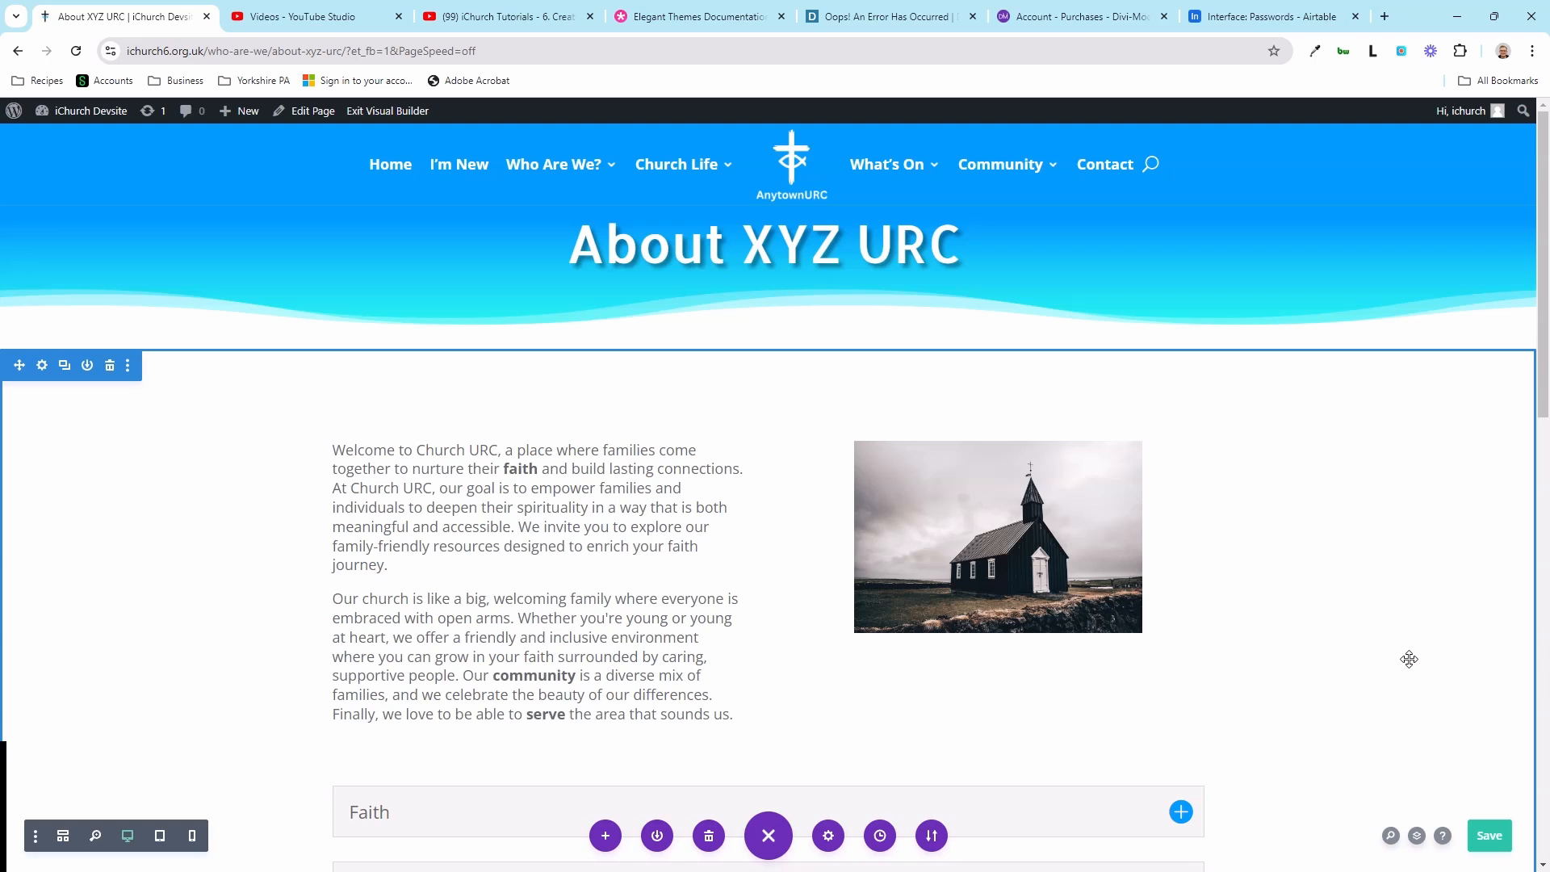
- Open the welcome text's module settings, accept them without edits, and save the page
click(509, 485)
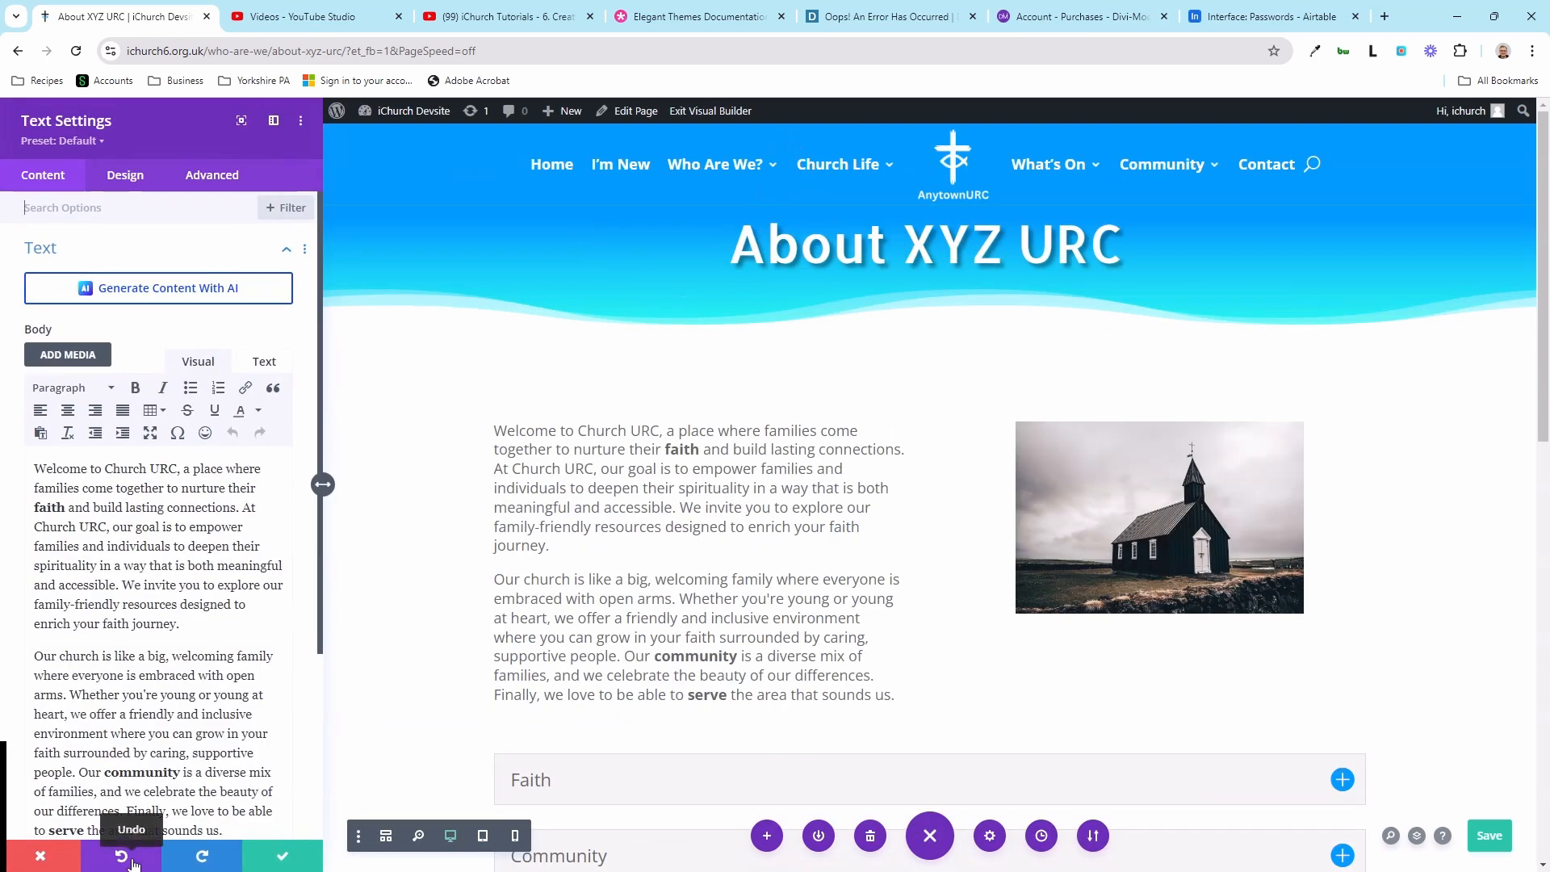
click(283, 855)
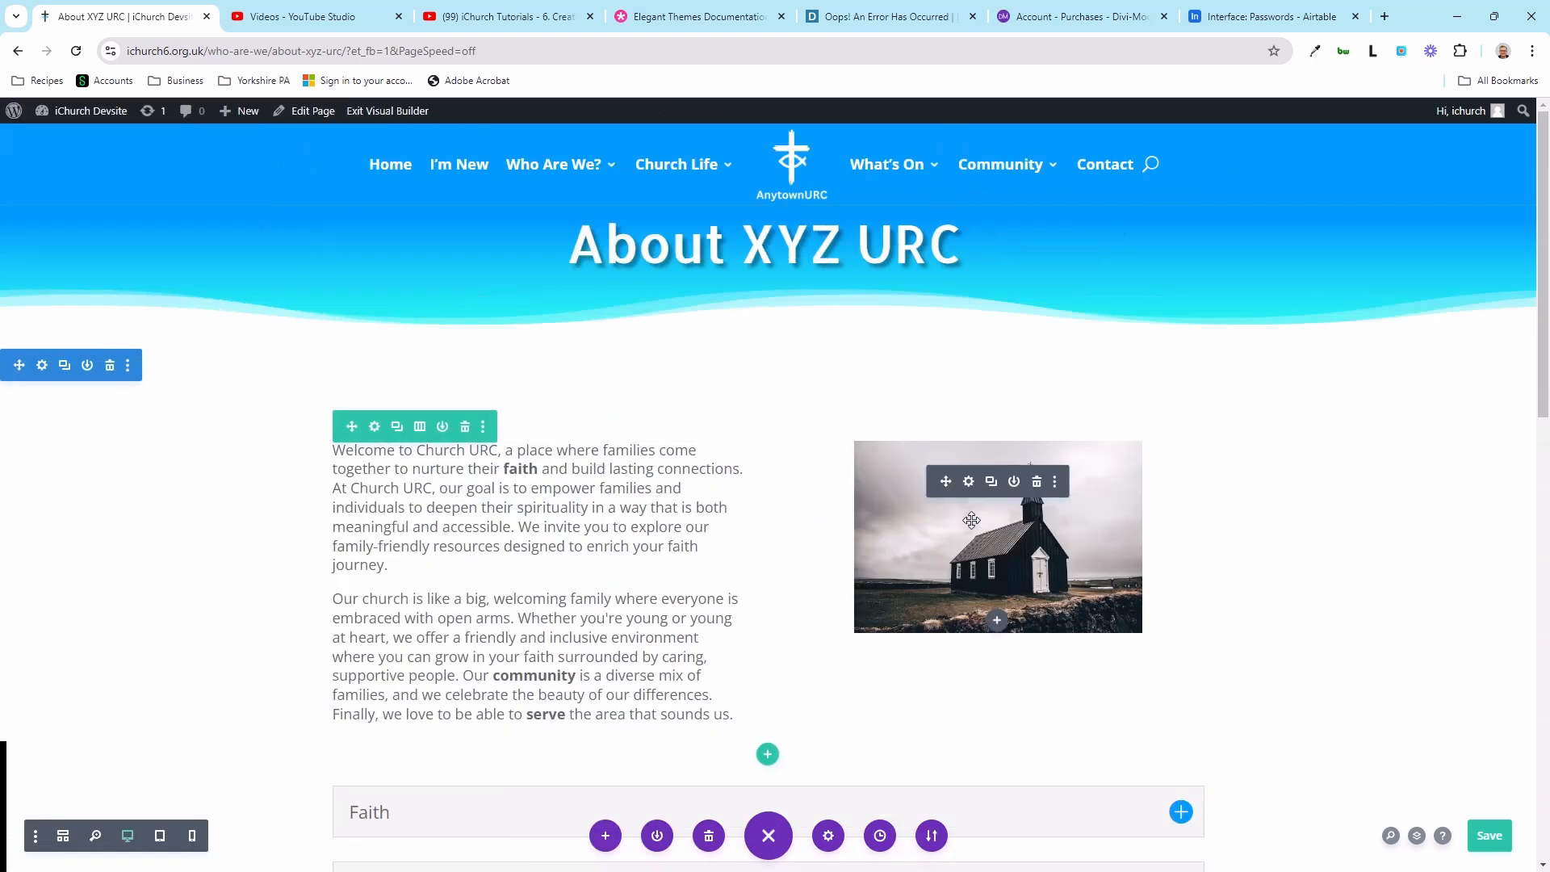
scroll(973, 504, down, 1)
scroll(974, 500, up, 1)
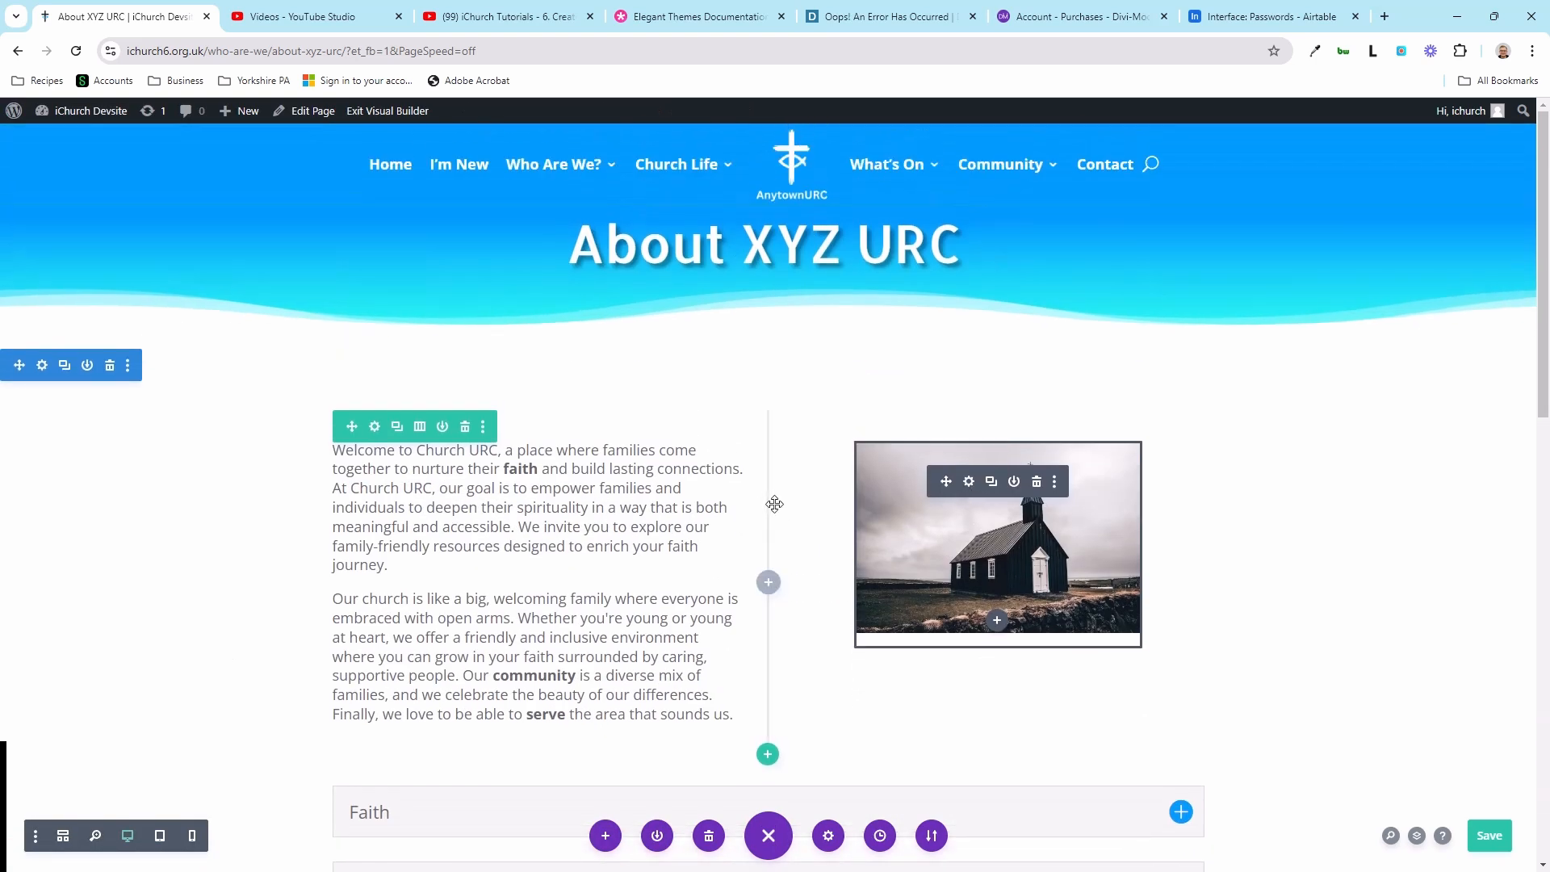
key(ctrl+s)
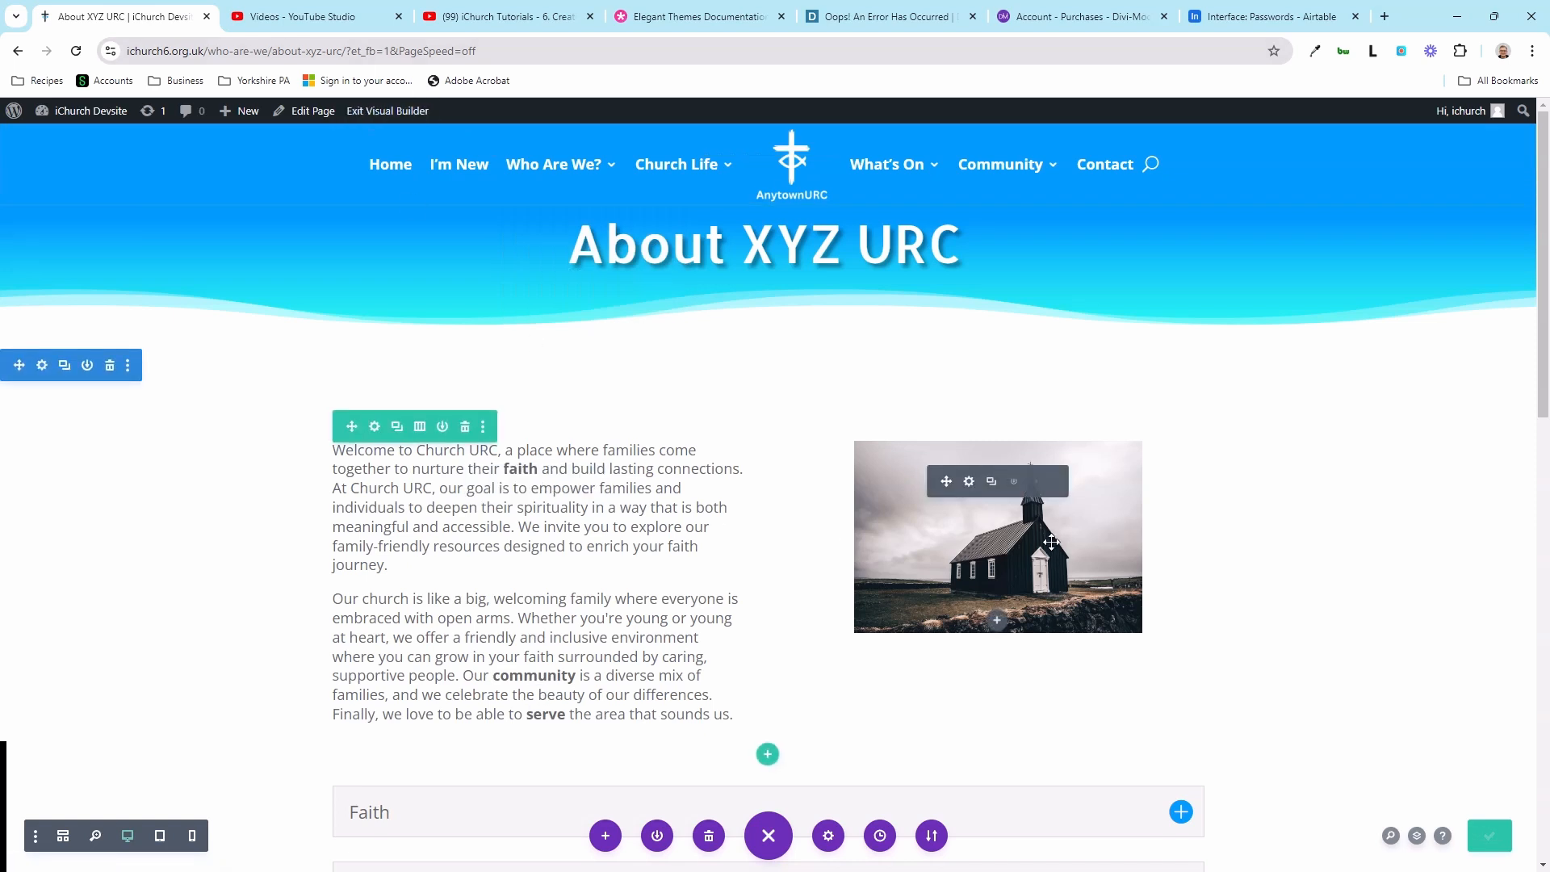
- Set a dynamic Post Link as the church photo's image link URL and accept the image settings
click(970, 484)
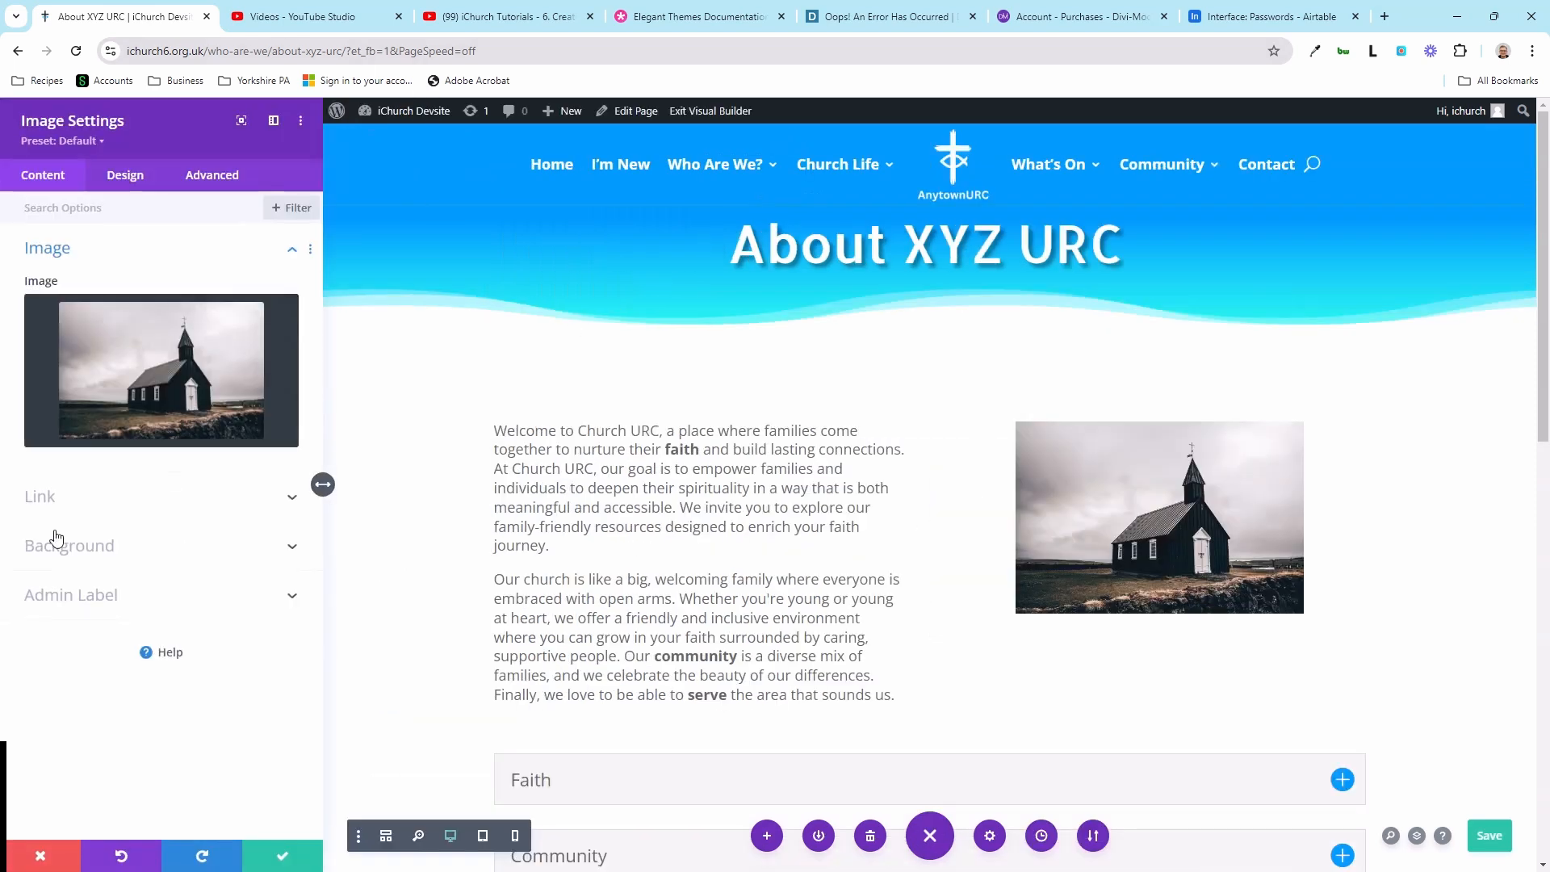
click(68, 509)
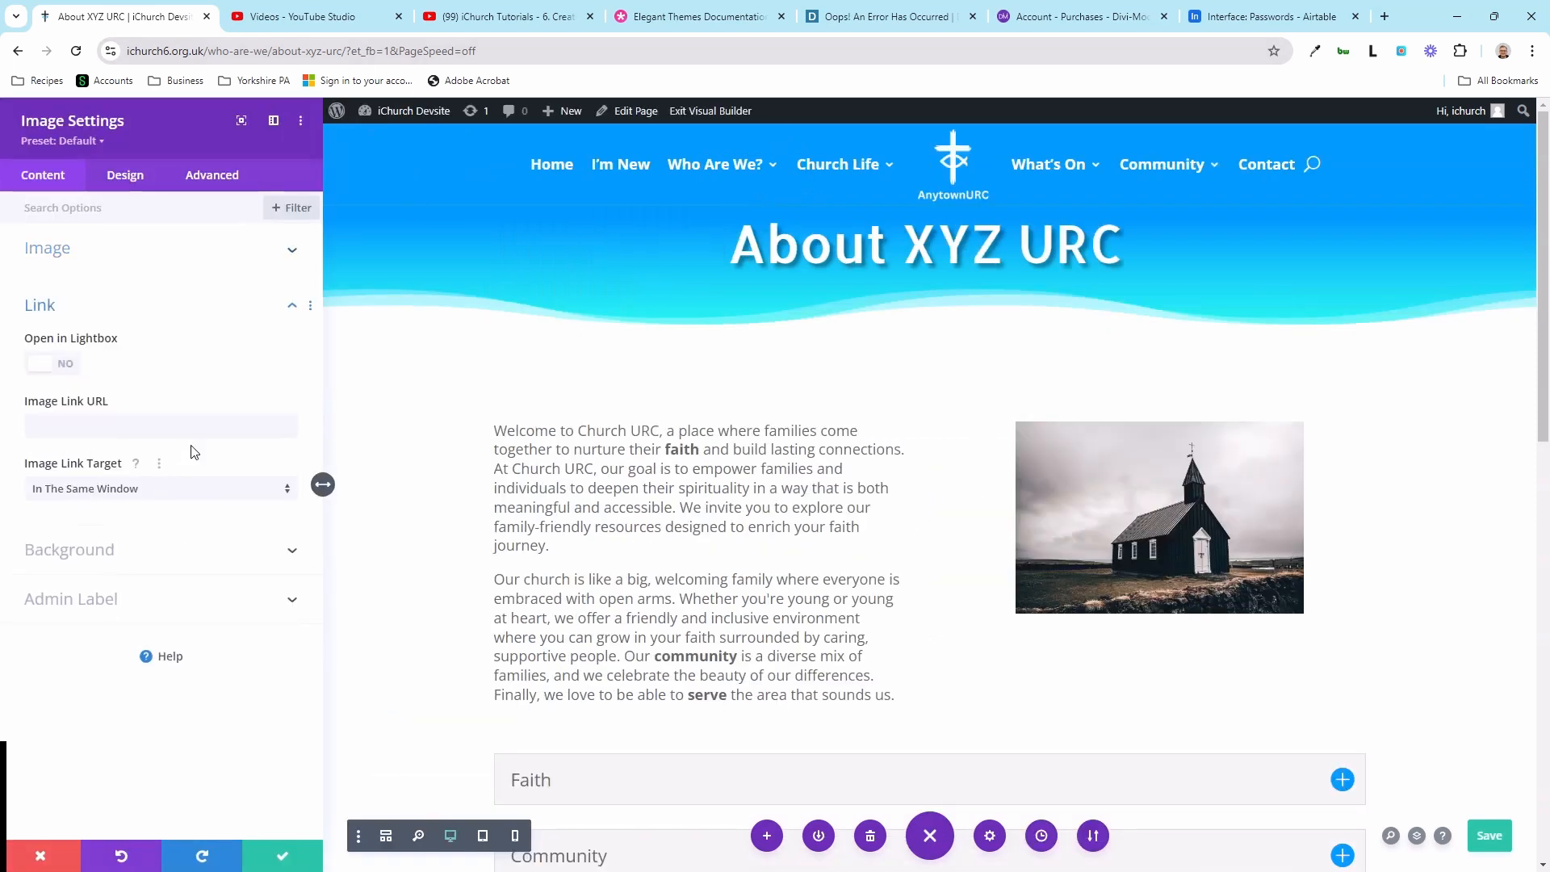
click(296, 431)
click(103, 525)
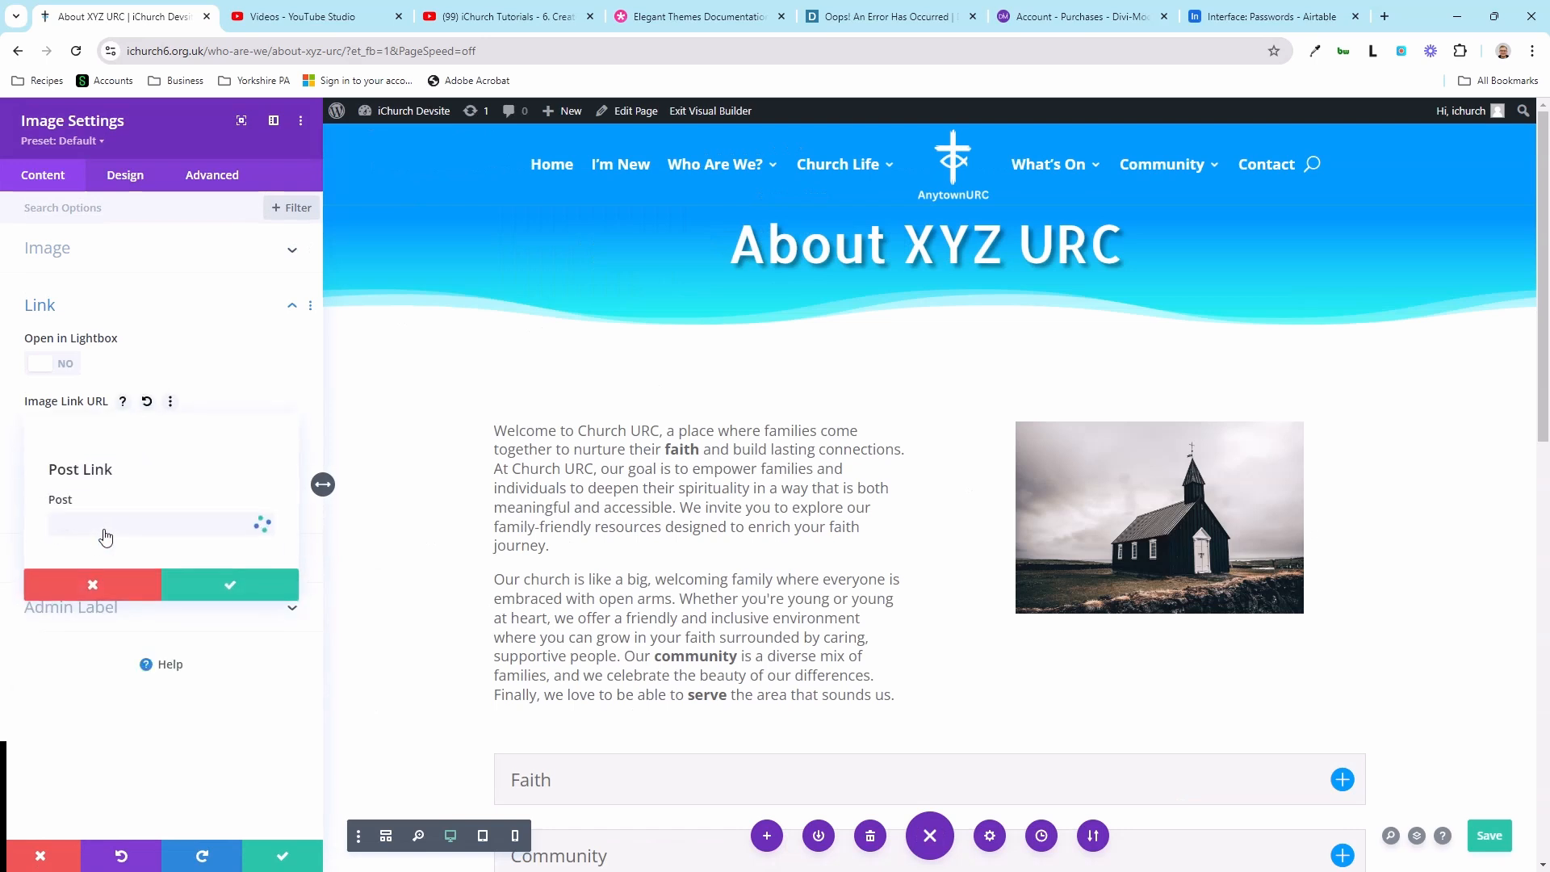
click(110, 538)
click(102, 598)
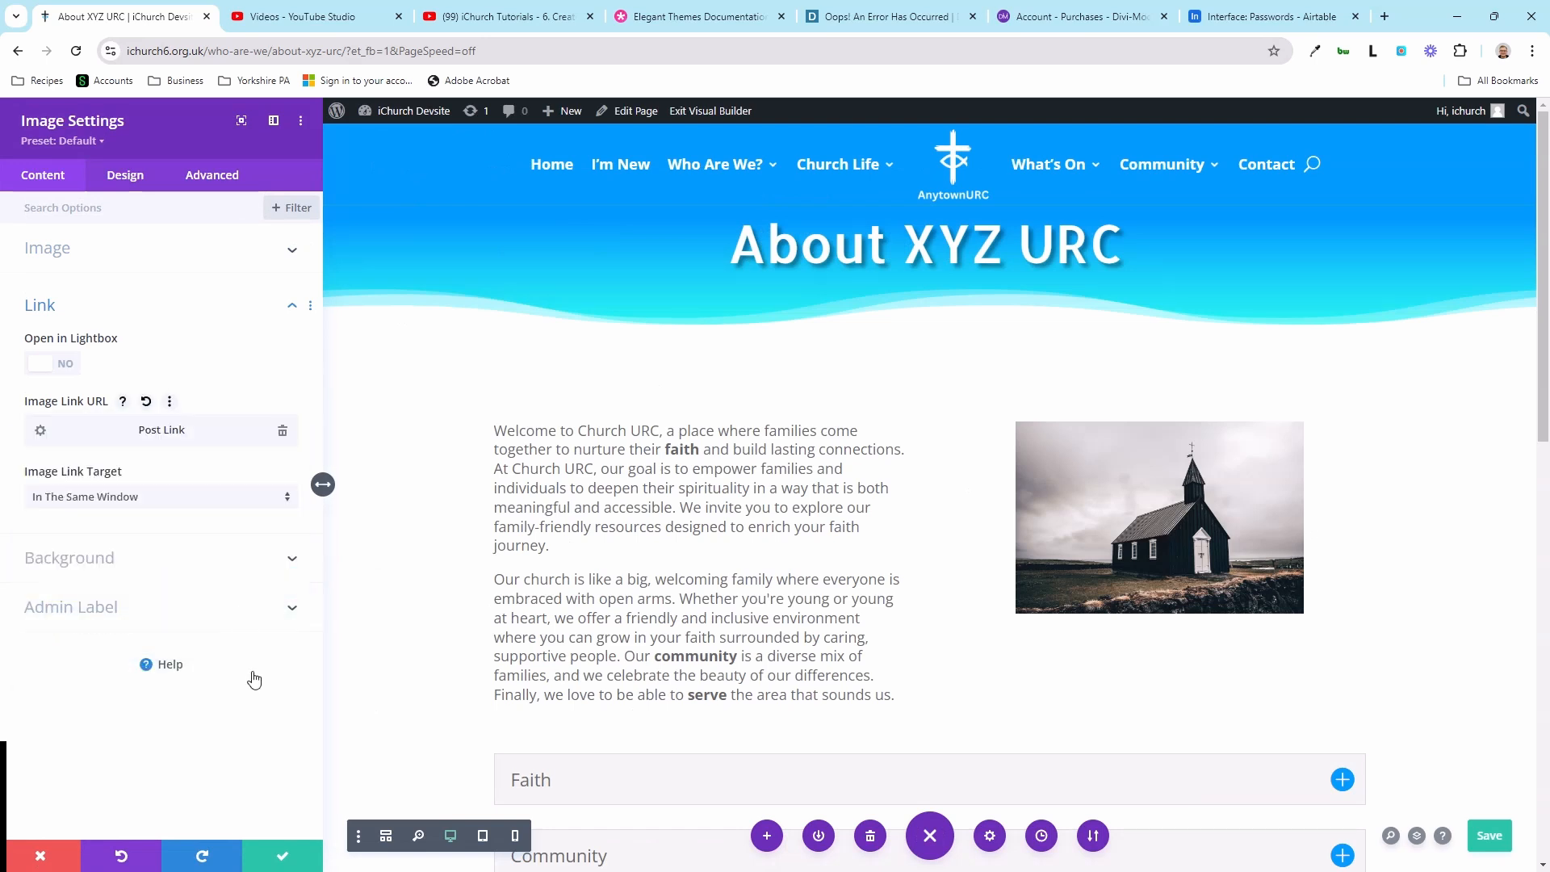
click(275, 855)
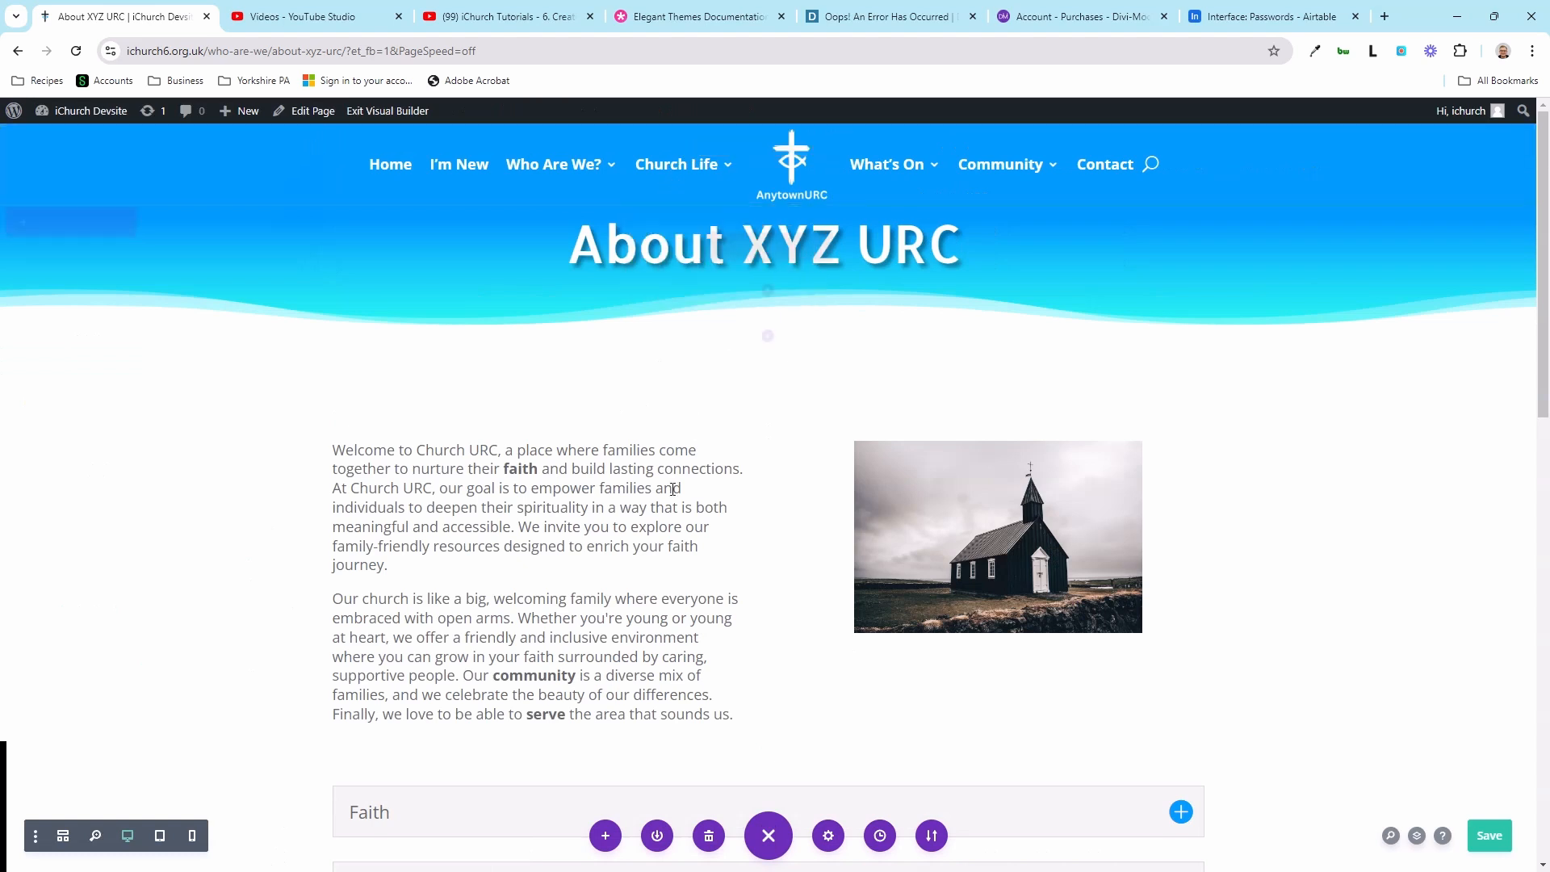
- Exit the Visual Builder and discard the unsaved changes
scroll(637, 433, down, 2)
scroll(637, 434, up, 2)
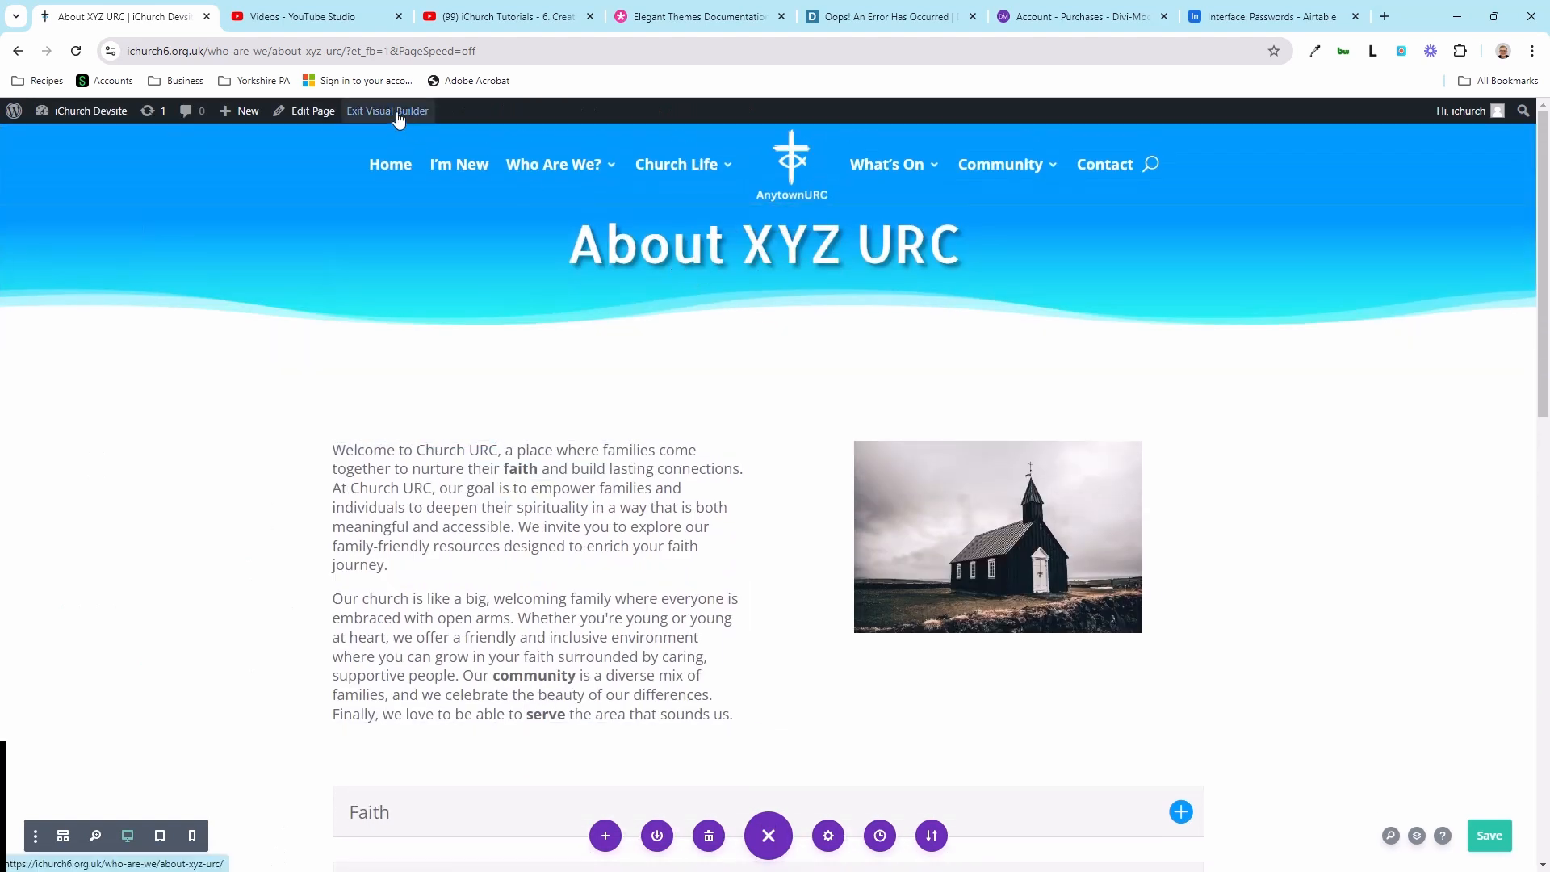
click(396, 112)
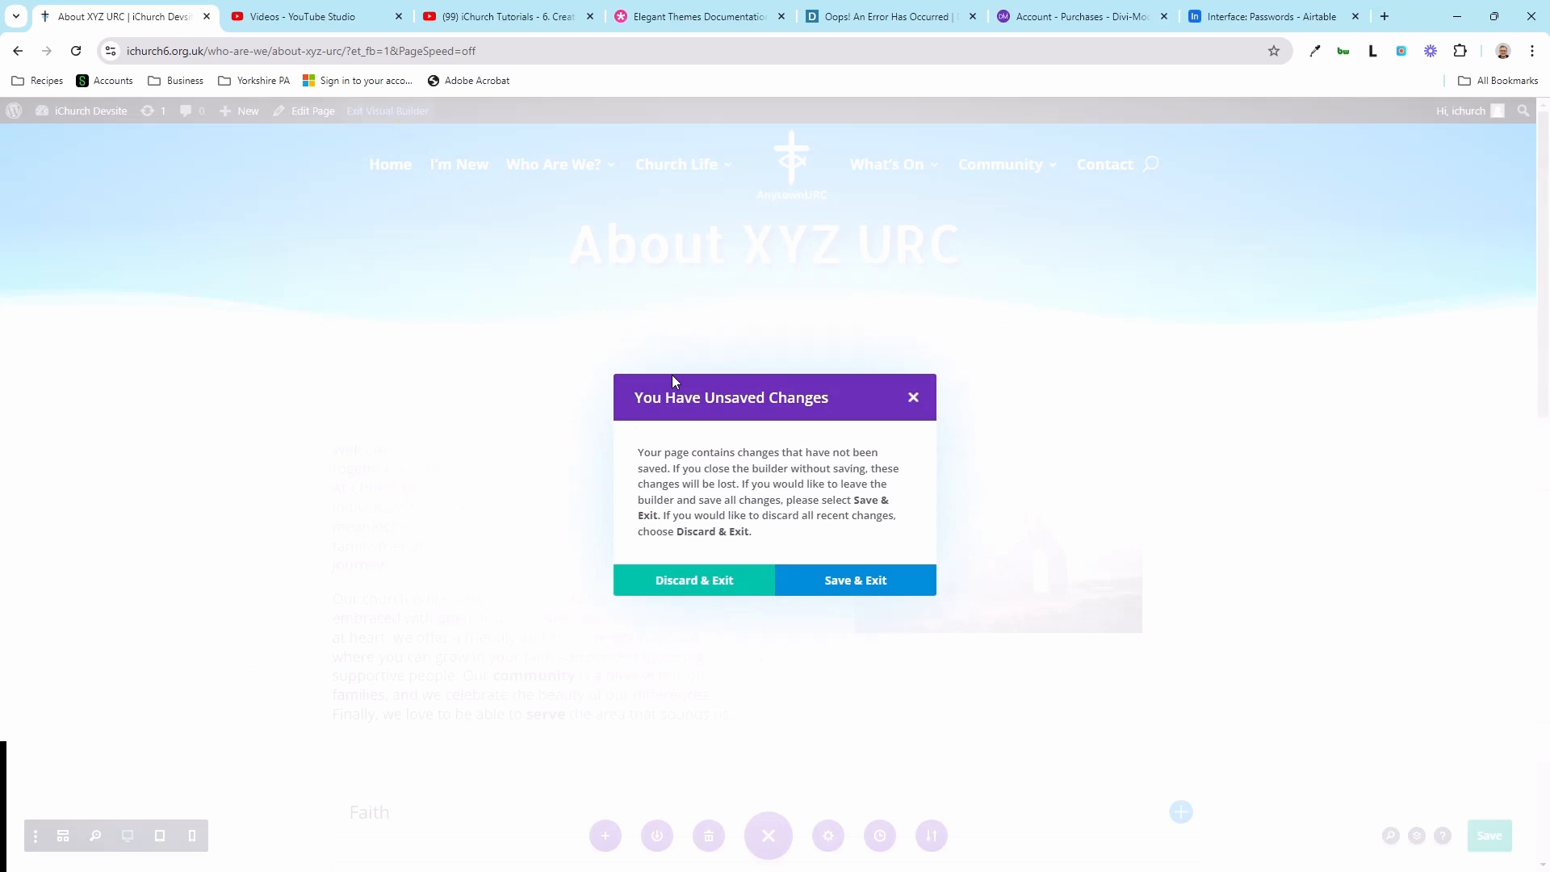
click(724, 588)
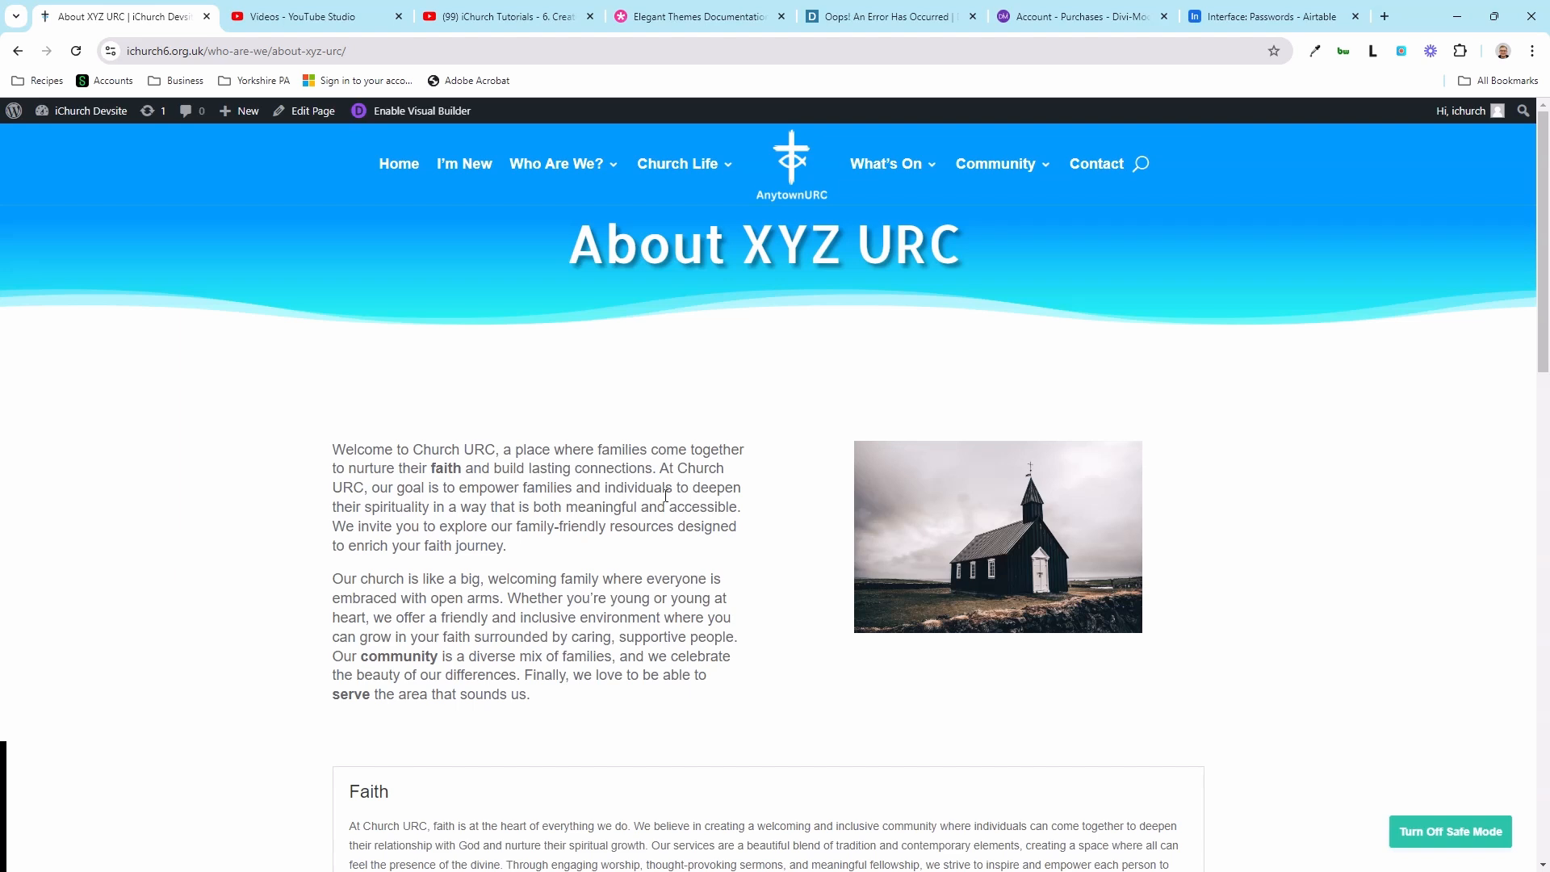
- Switch to the Elegant Themes Documentation, search for "text module", and open the Divi Text Module article
click(755, 14)
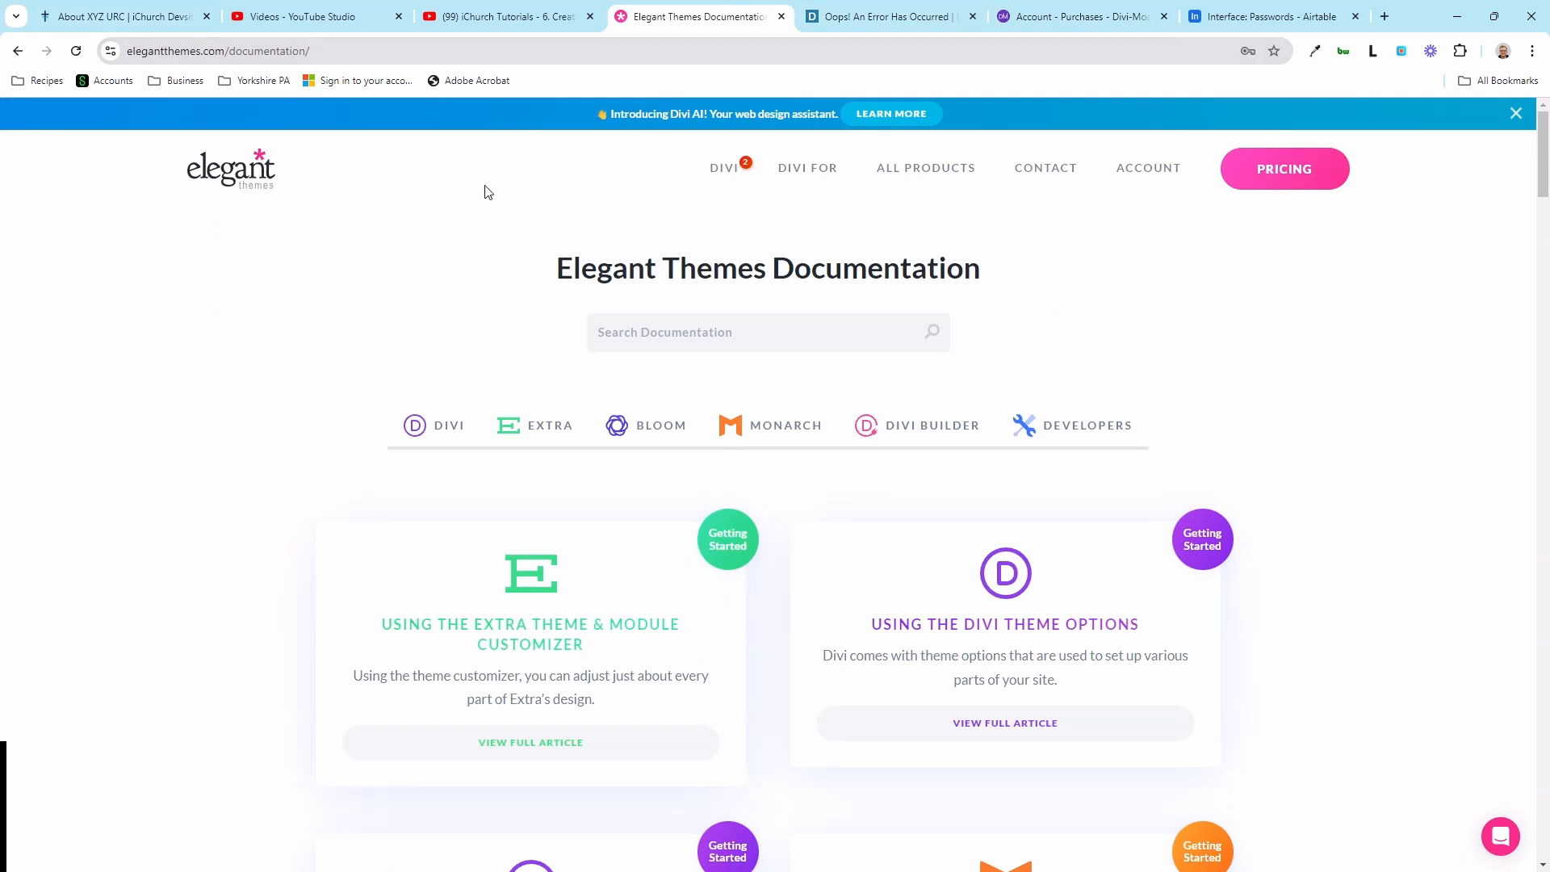
click(712, 334)
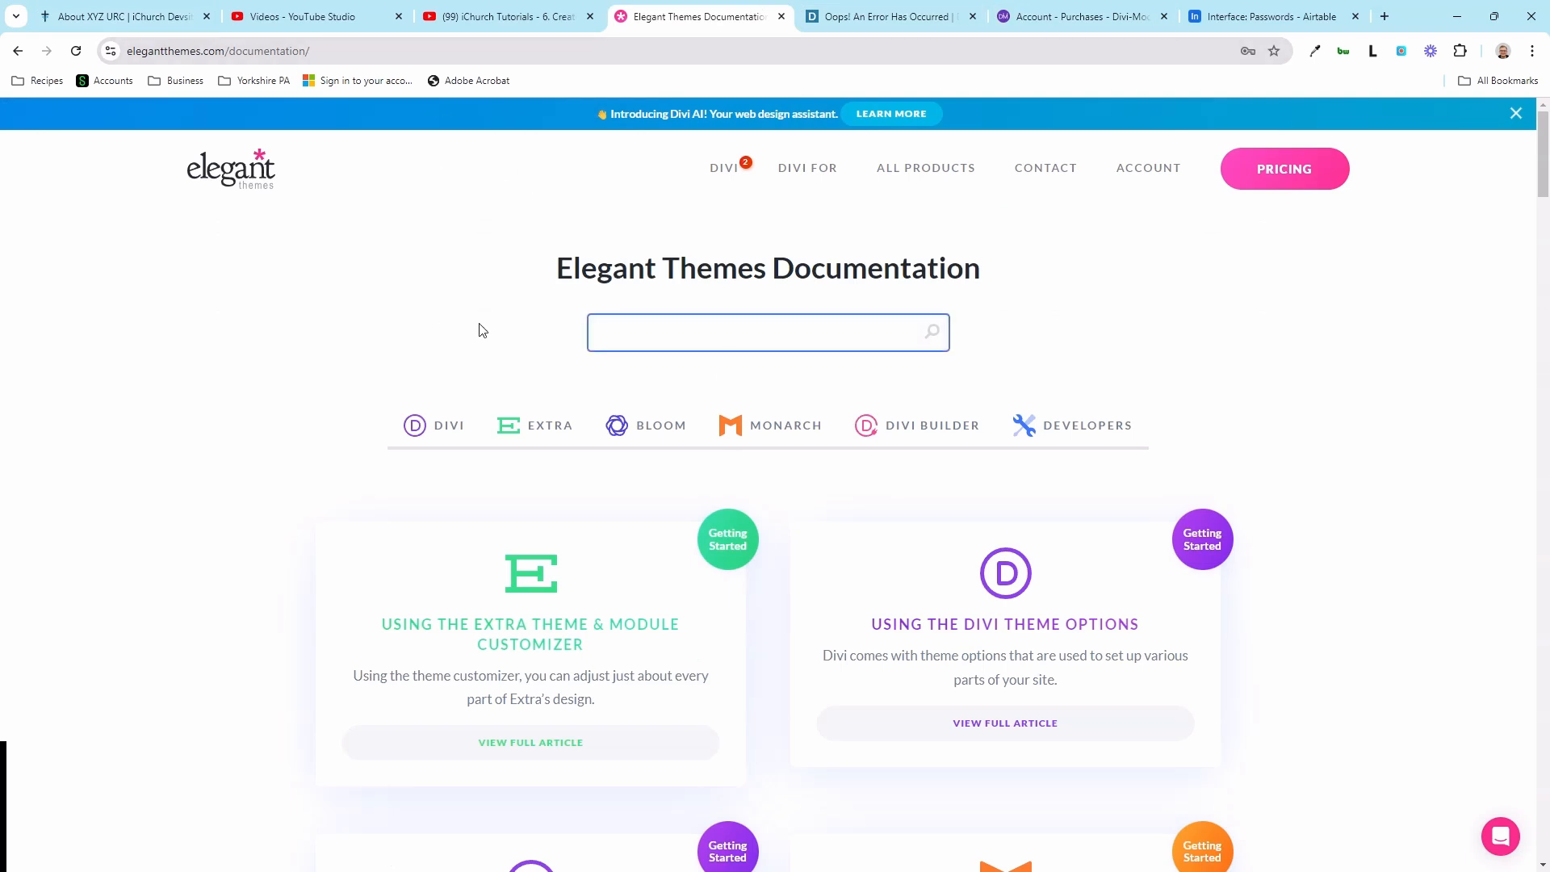
text(text module)
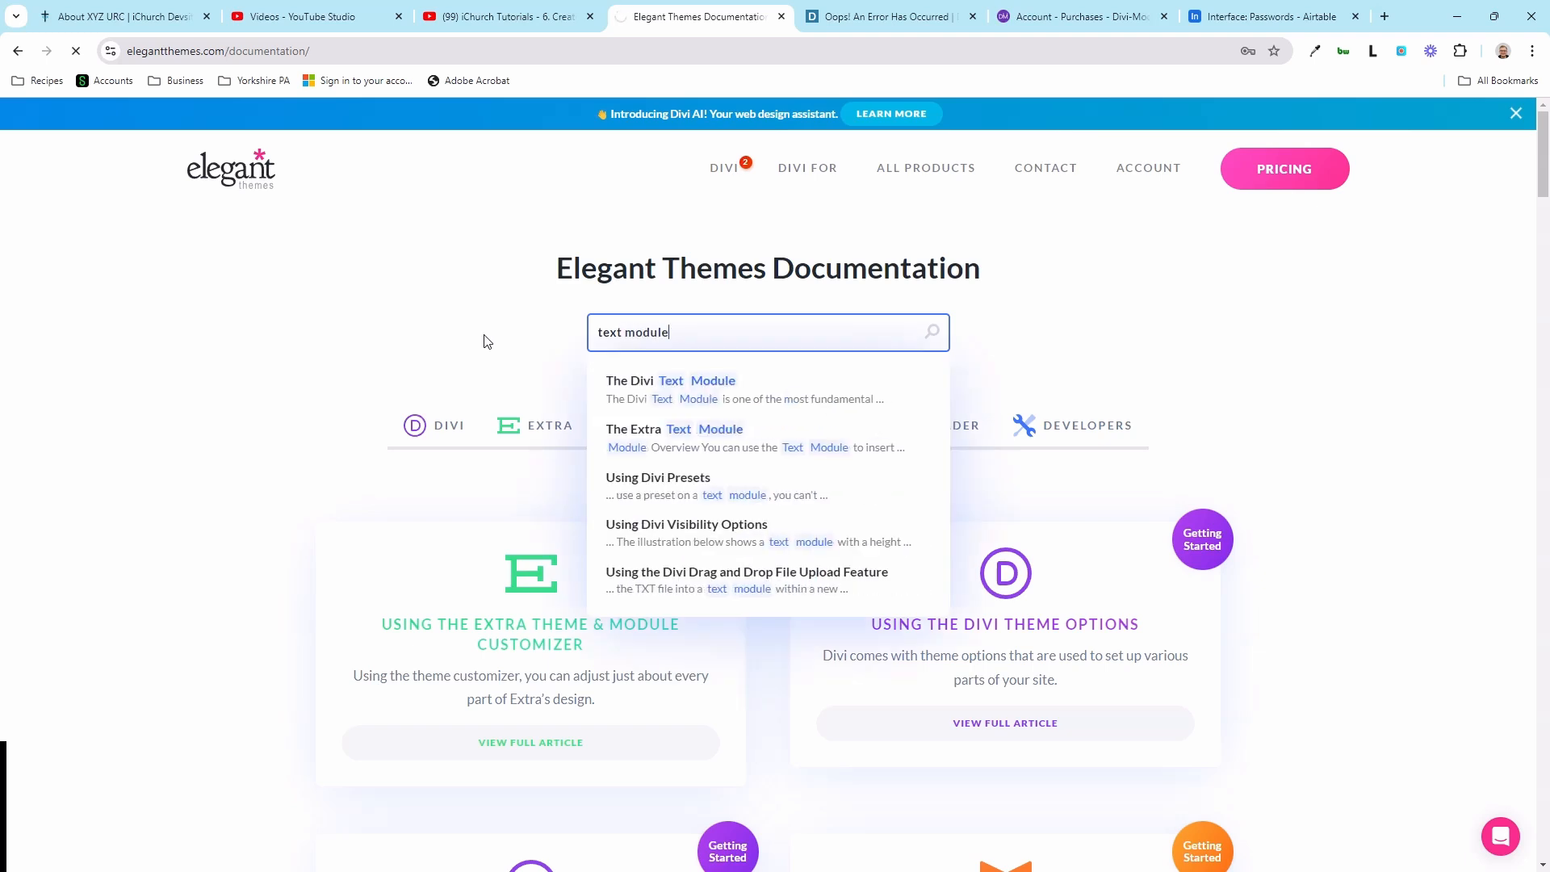
scroll(501, 343, down, 3)
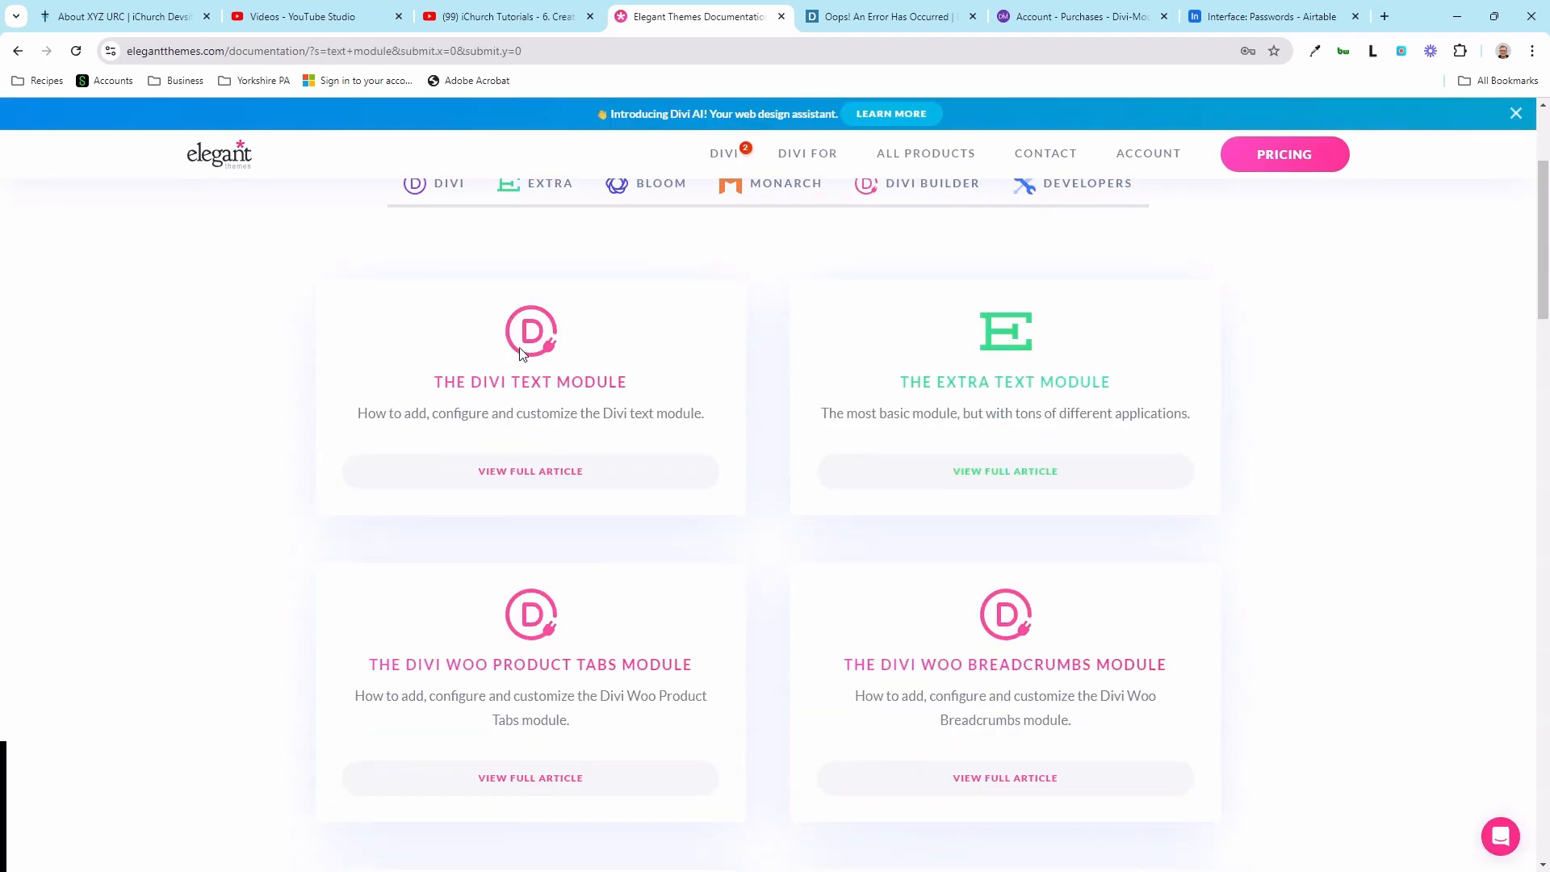
click(574, 479)
- Examine the Divi Text Module article's introduction, instructions for adding the module, and explanations of its content settings
scroll(573, 491, down, 5)
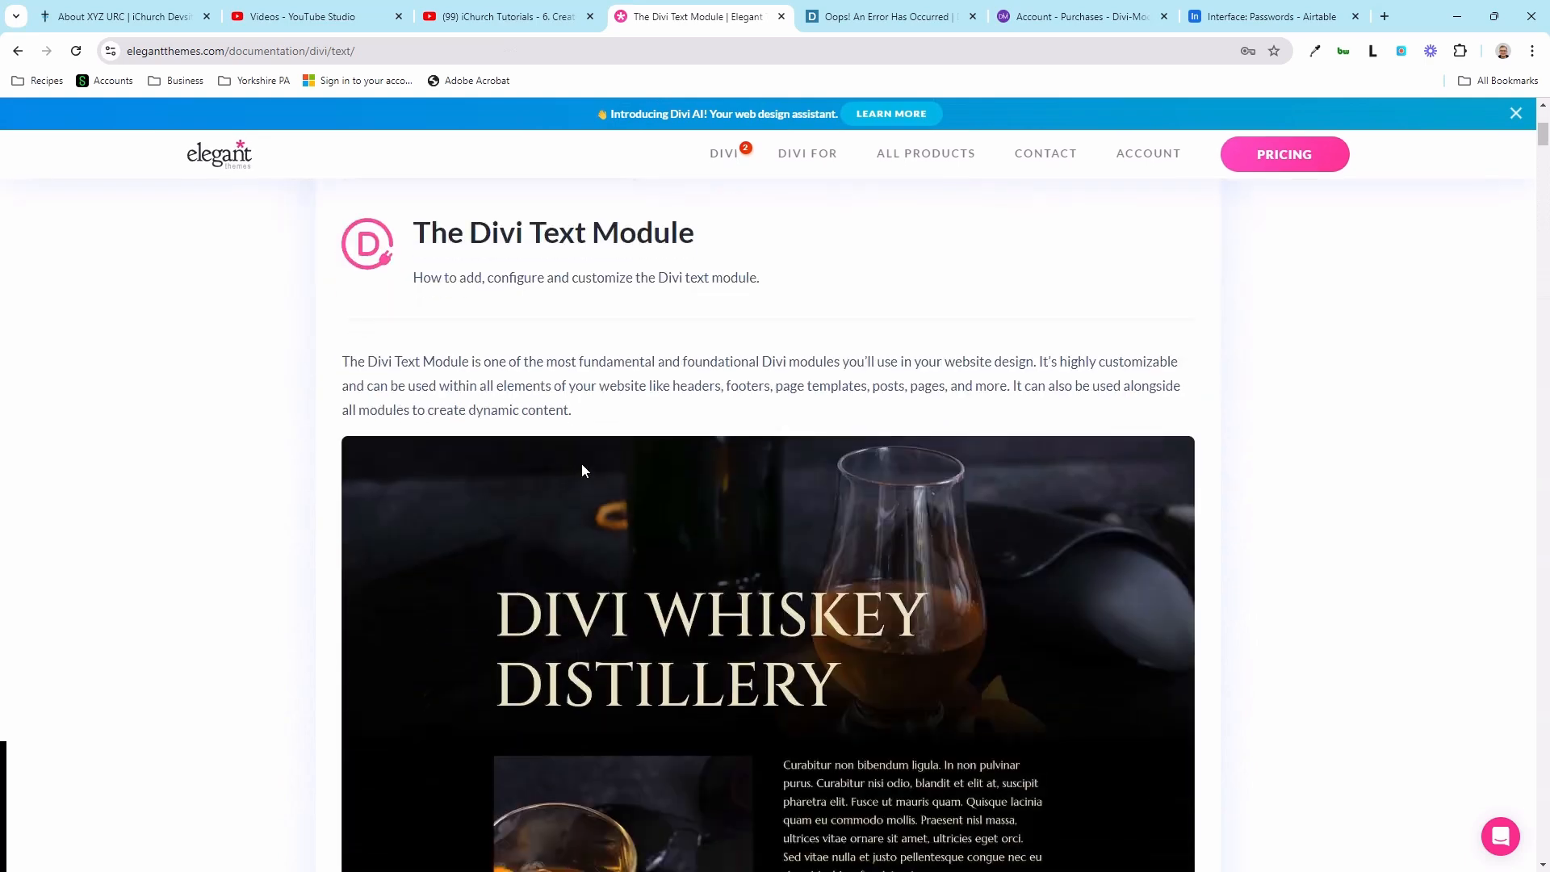
drag(1542, 145, 1532, 206)
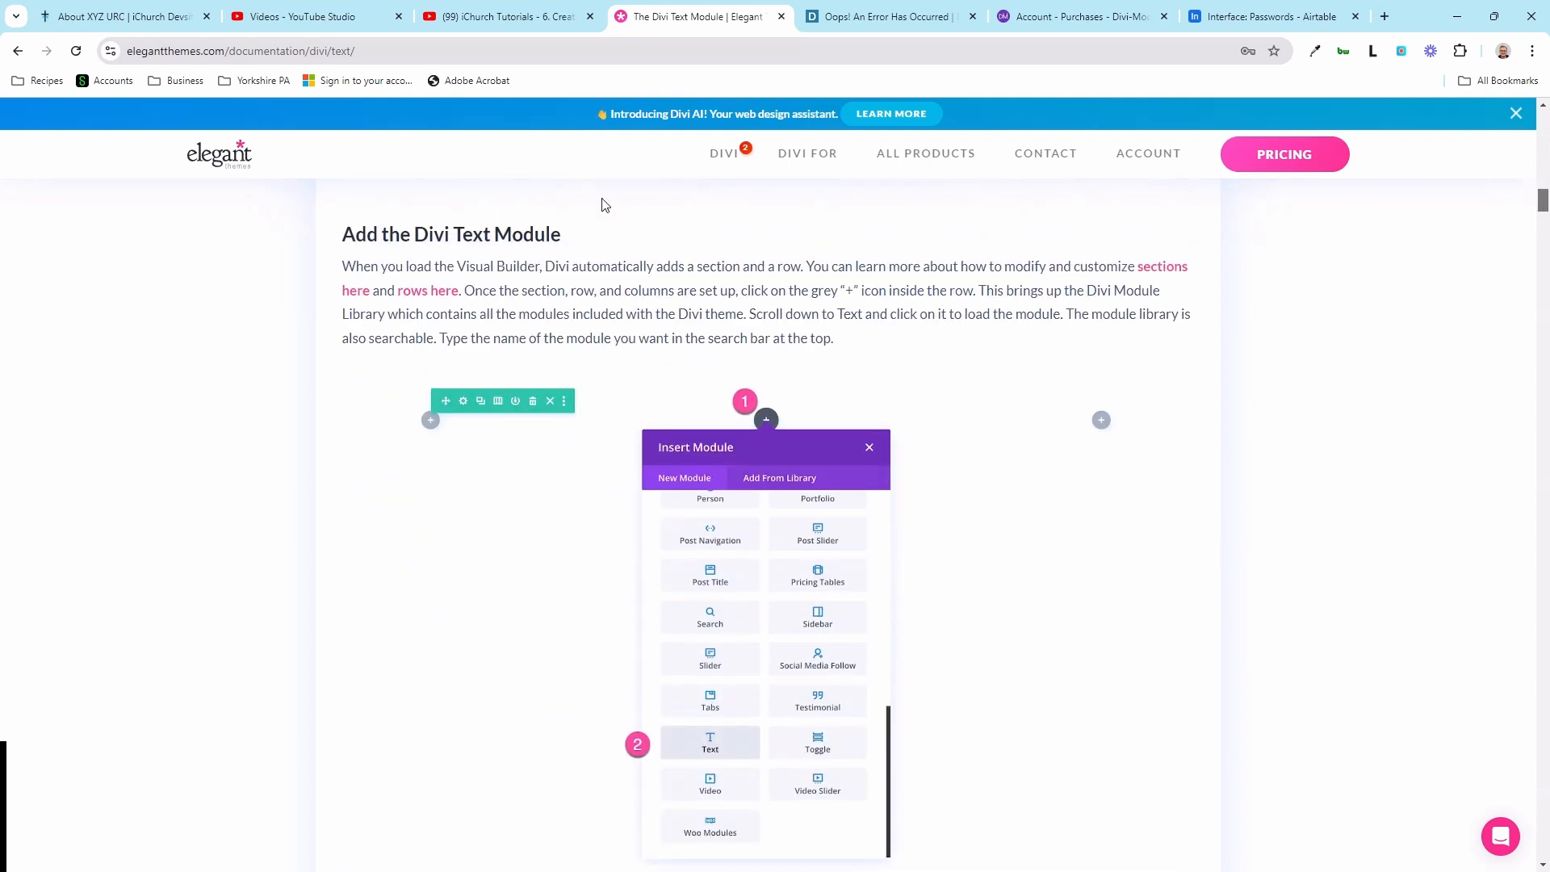
scroll(696, 414, down, 8)
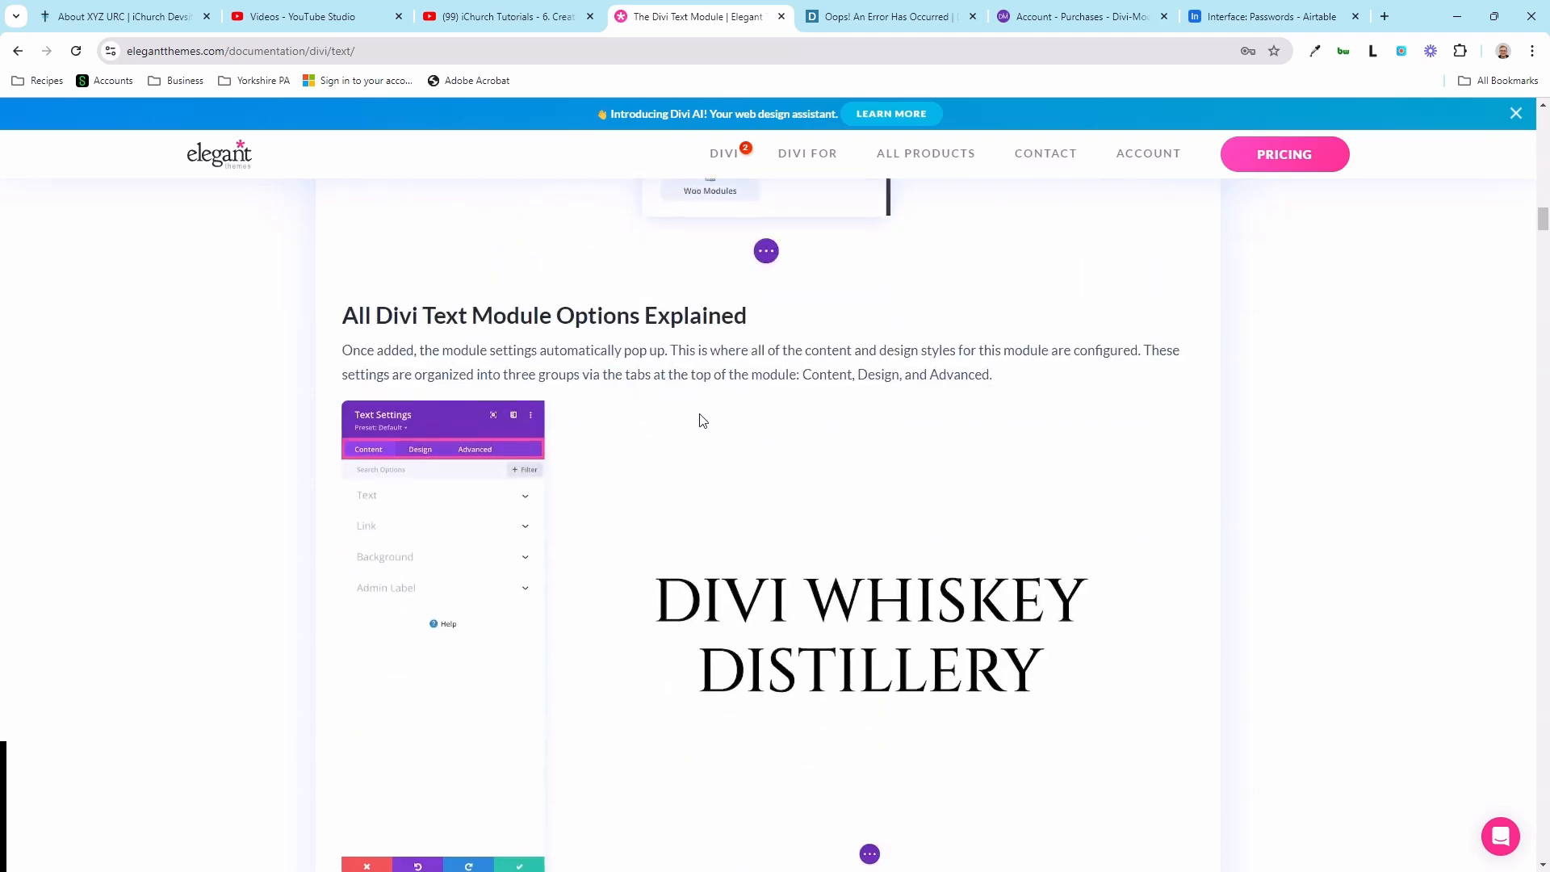
scroll(683, 399, down, 6)
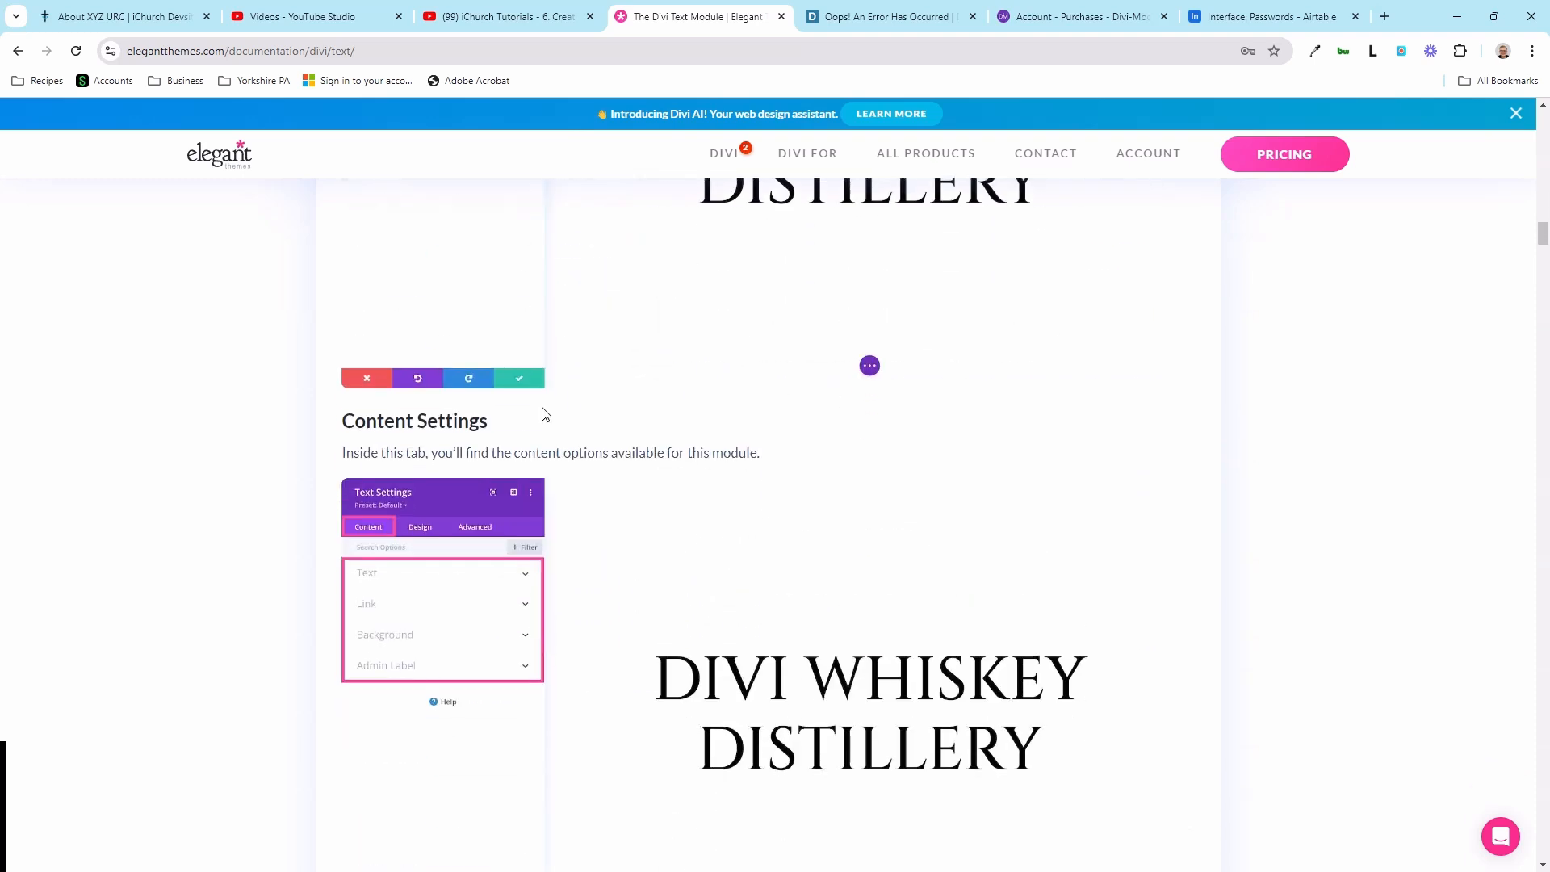
scroll(545, 414, down, 10)
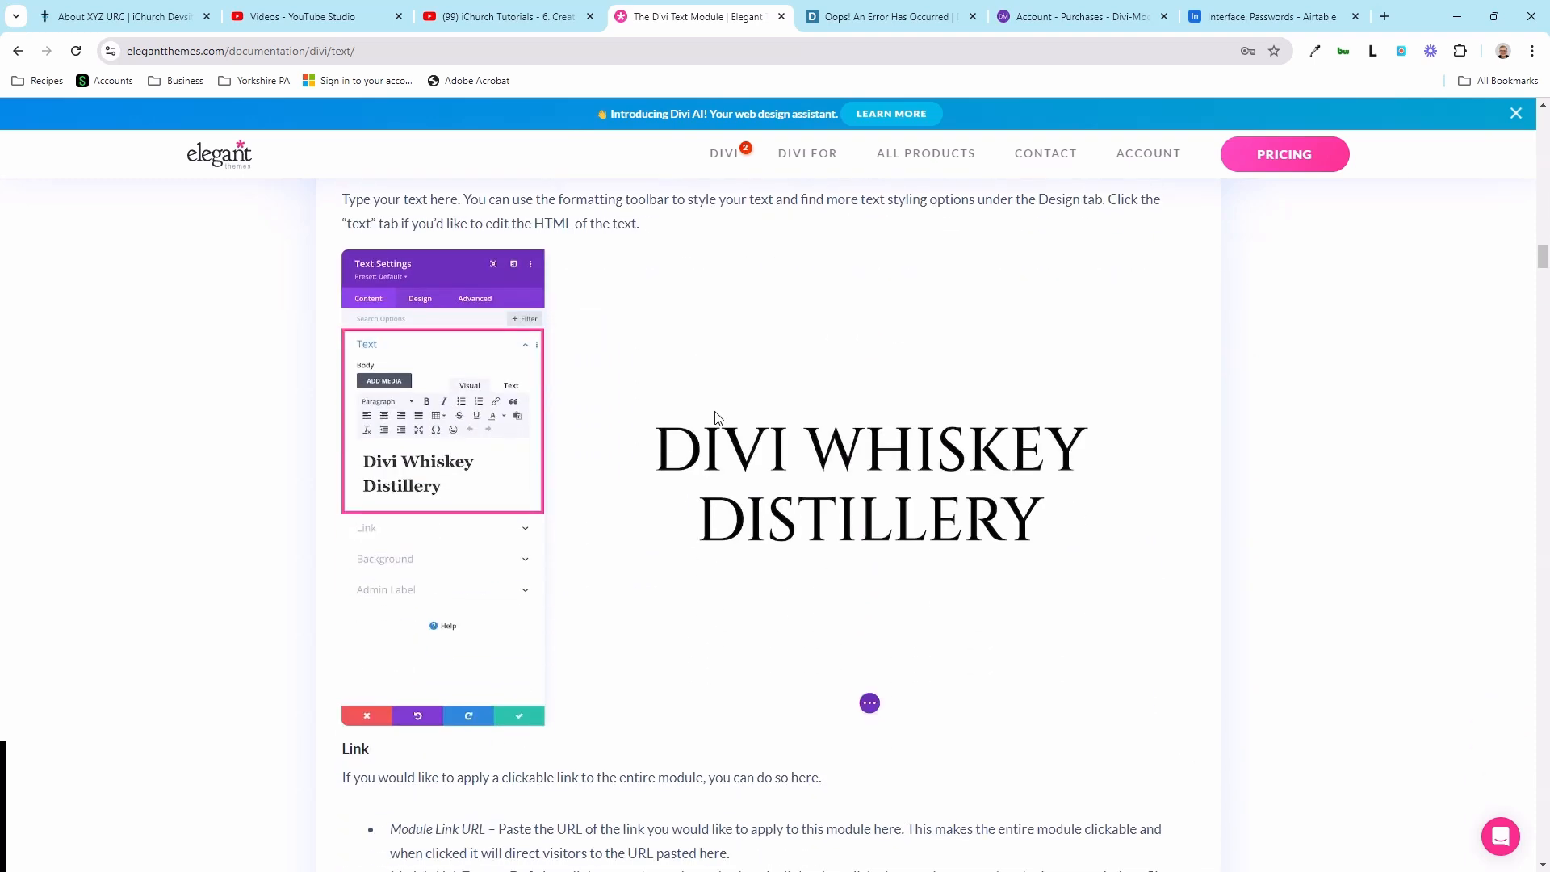
drag(1542, 263, 1528, 143)
scroll(747, 553, up, 3)
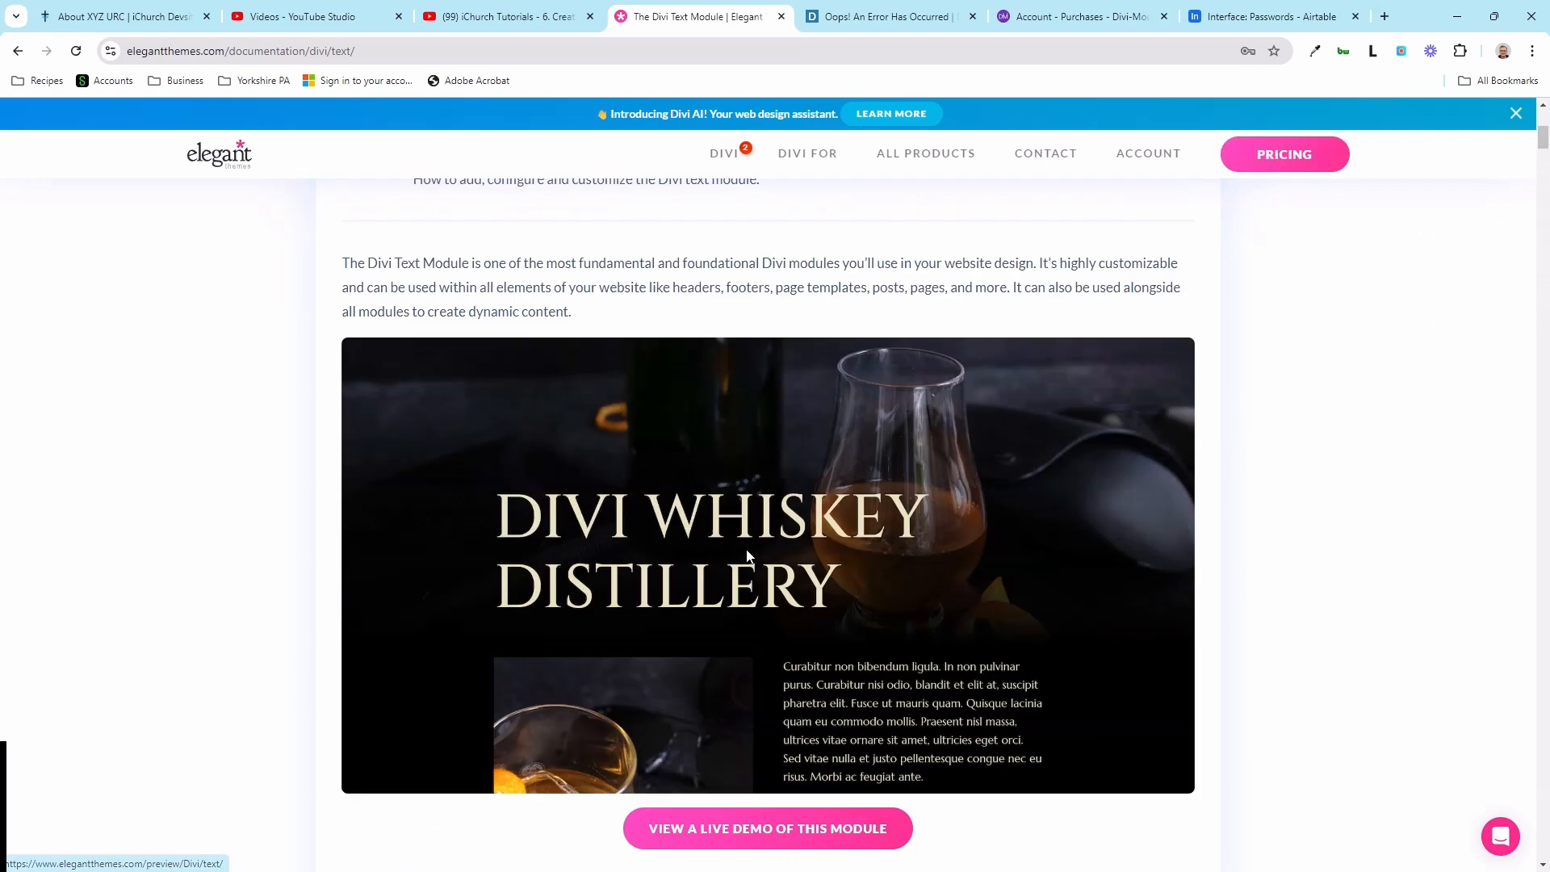
scroll(747, 555, up, 3)
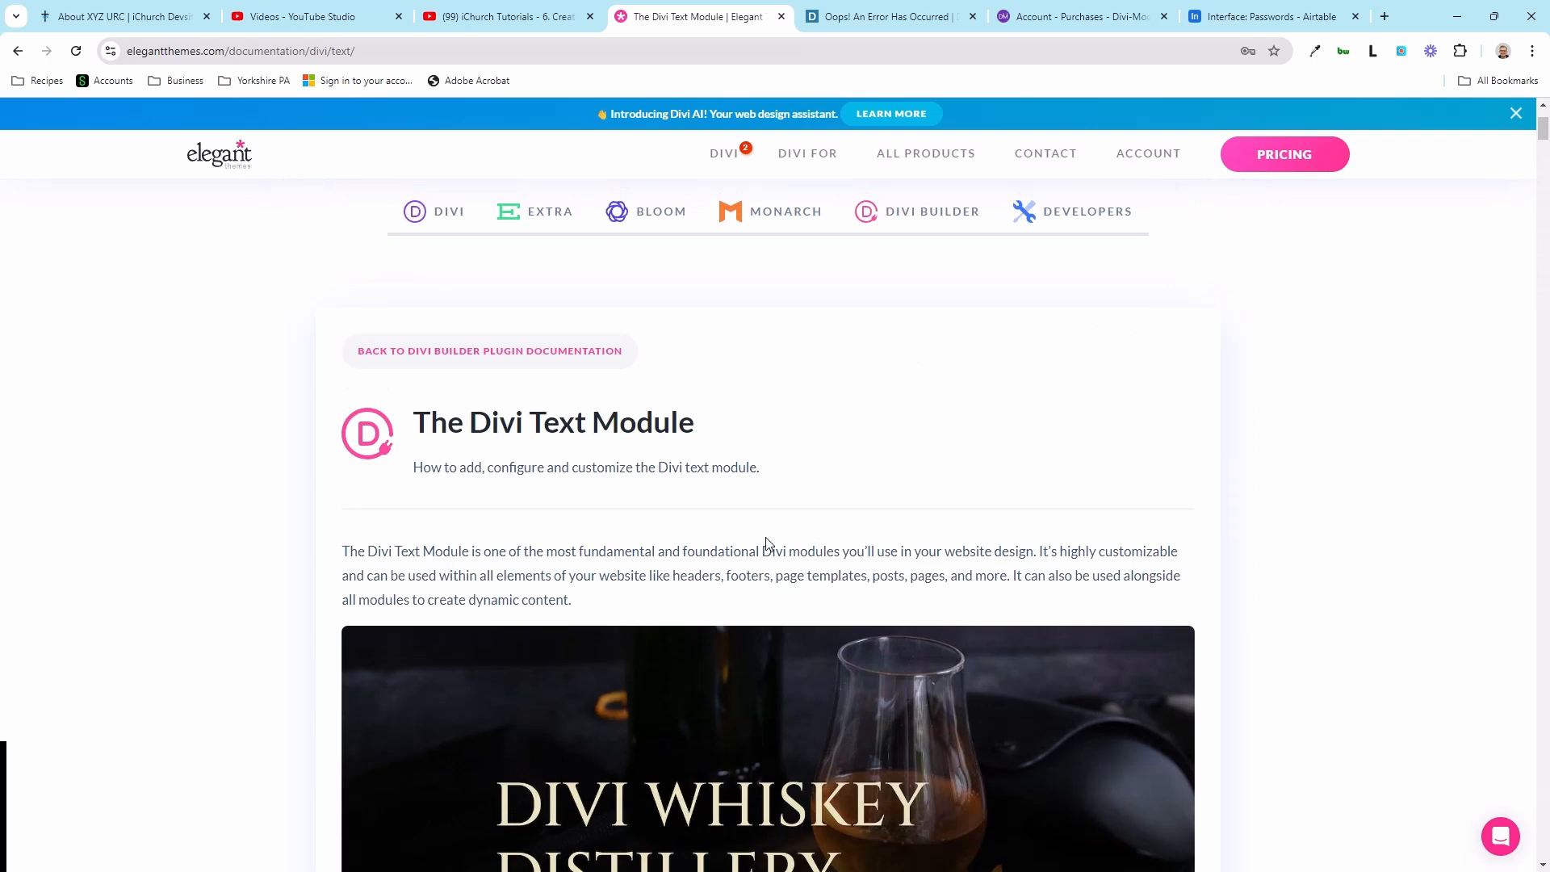